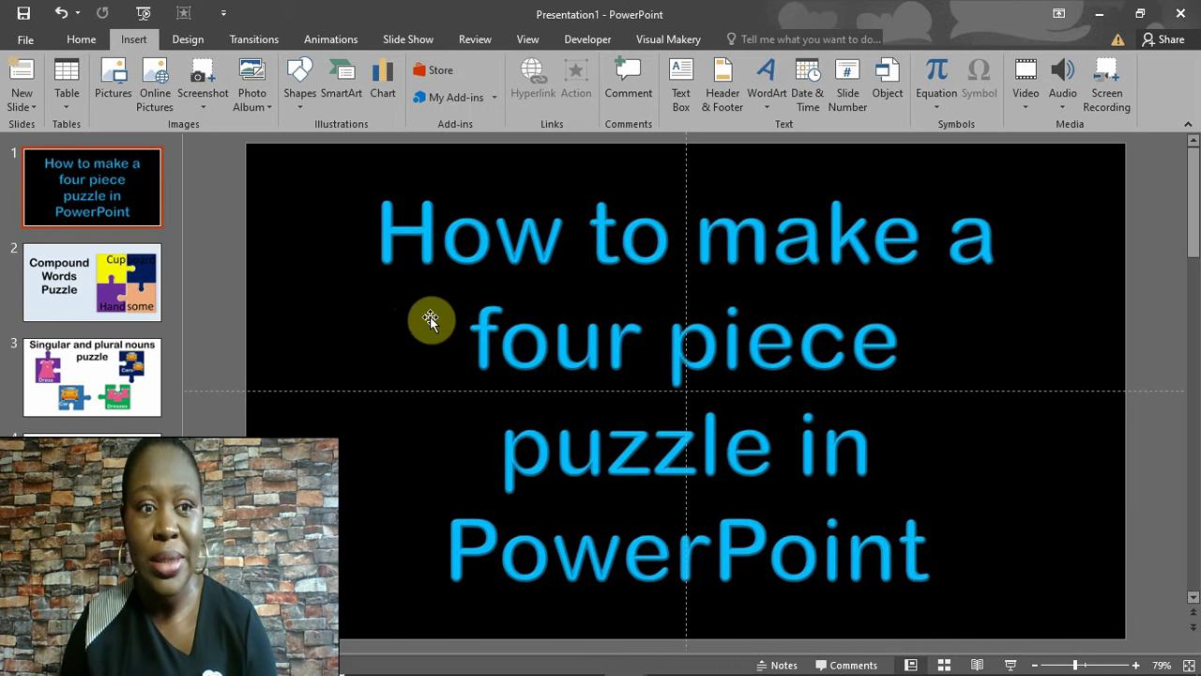
# Look over the compound words and singular/plural nouns example slides, ending on the blank slide 4
pyautogui.click(94, 304)
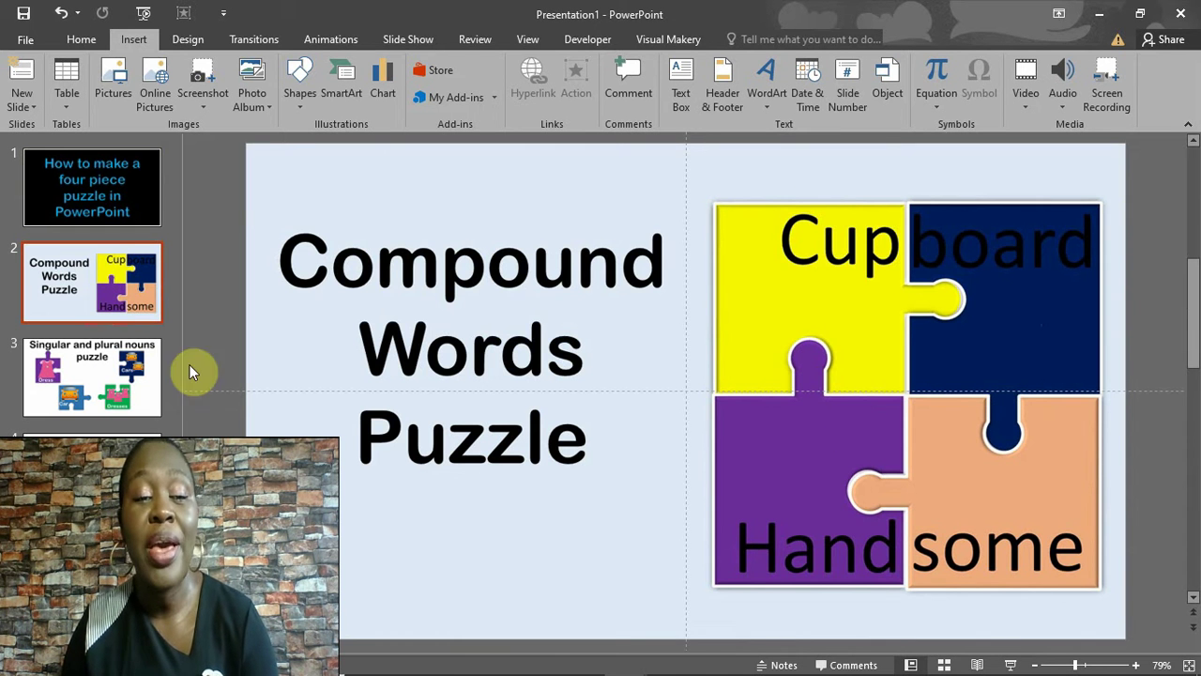
pyautogui.click(98, 387)
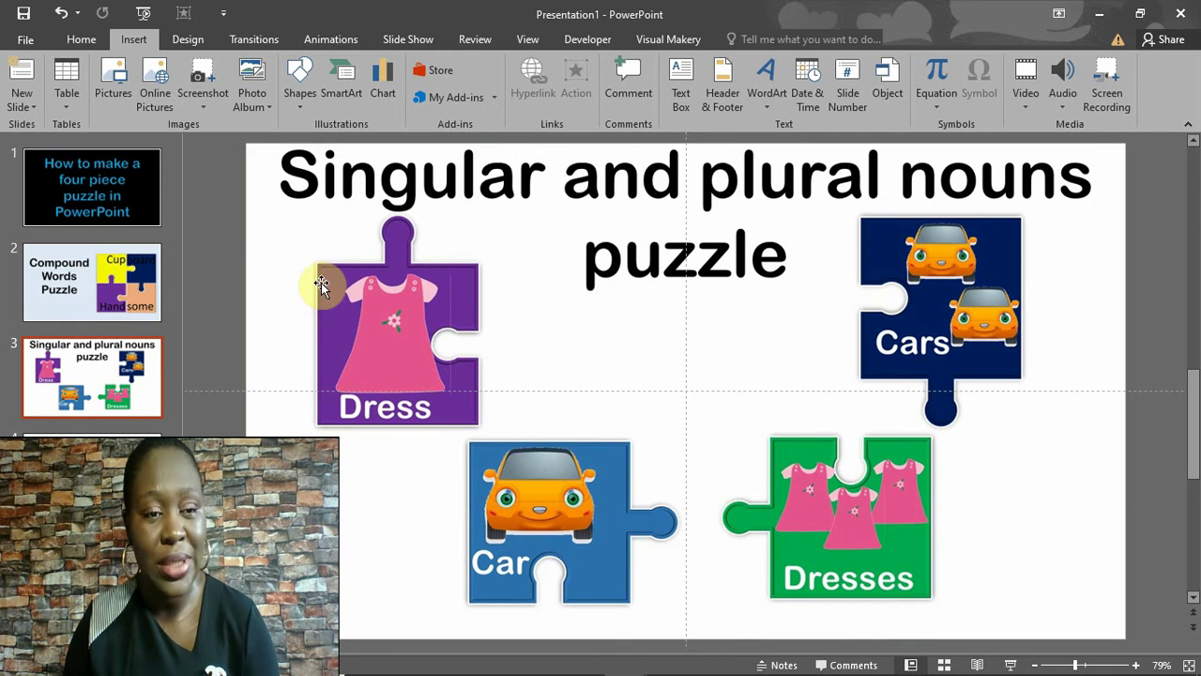
pyautogui.click(120, 486)
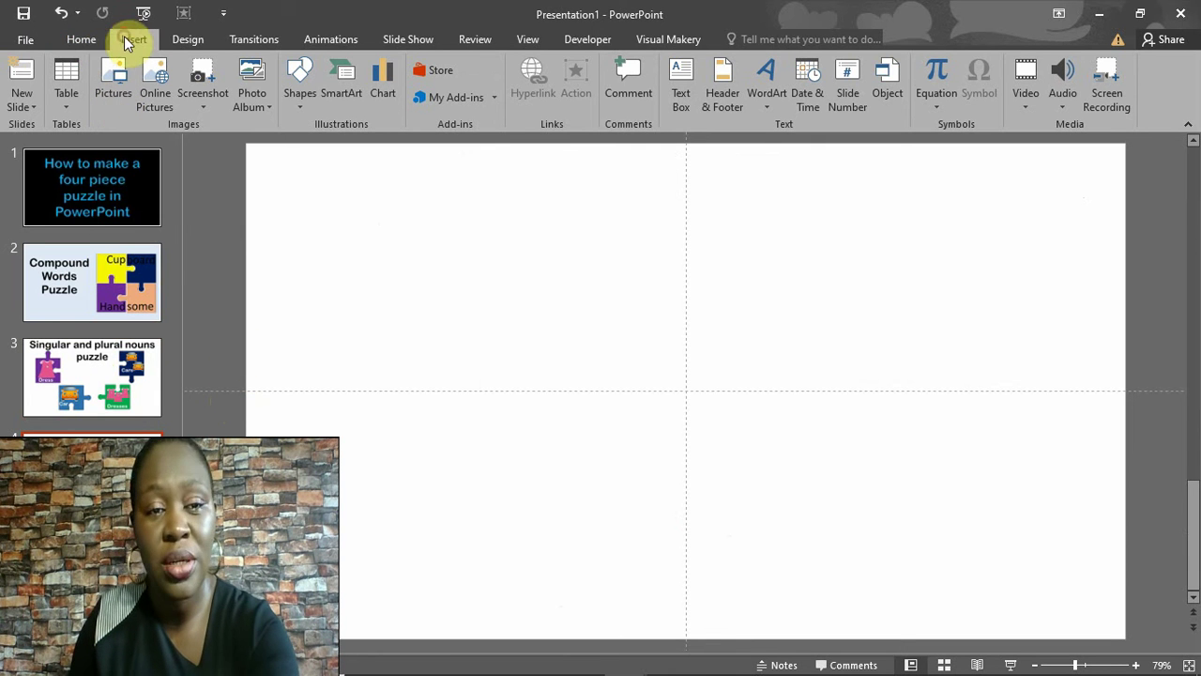
# Draw a square about 2.4" by 2.4" on the blank slide and position it in the left half
pyautogui.click(299, 103)
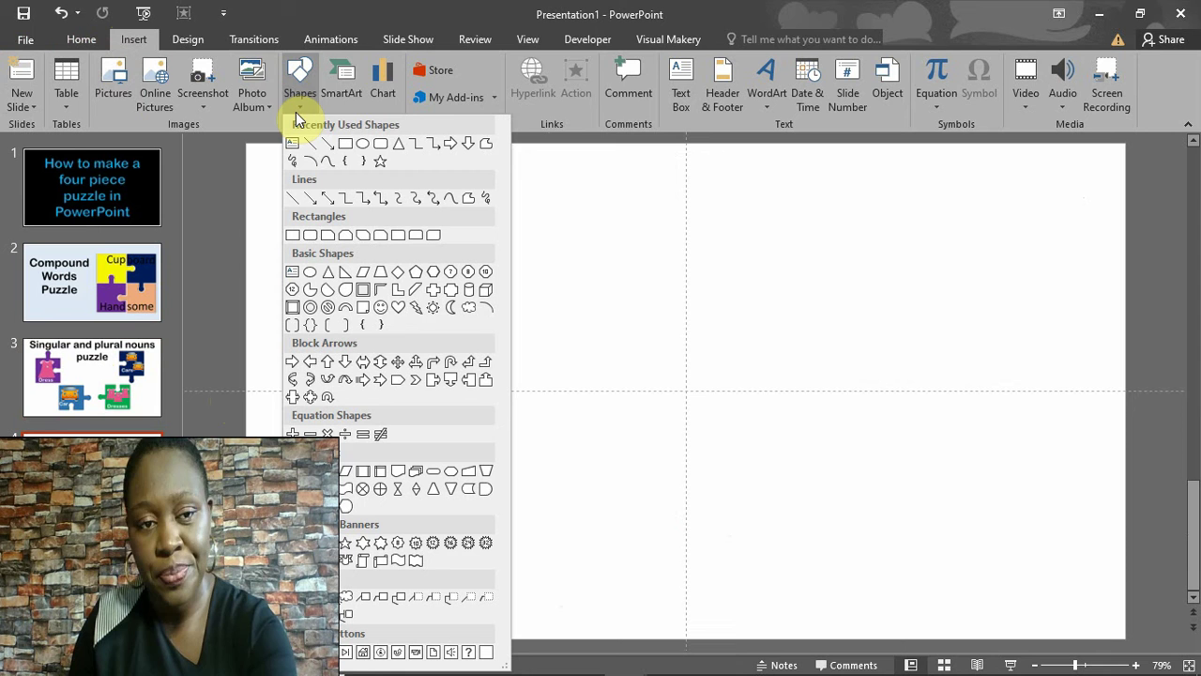
pyautogui.click(347, 147)
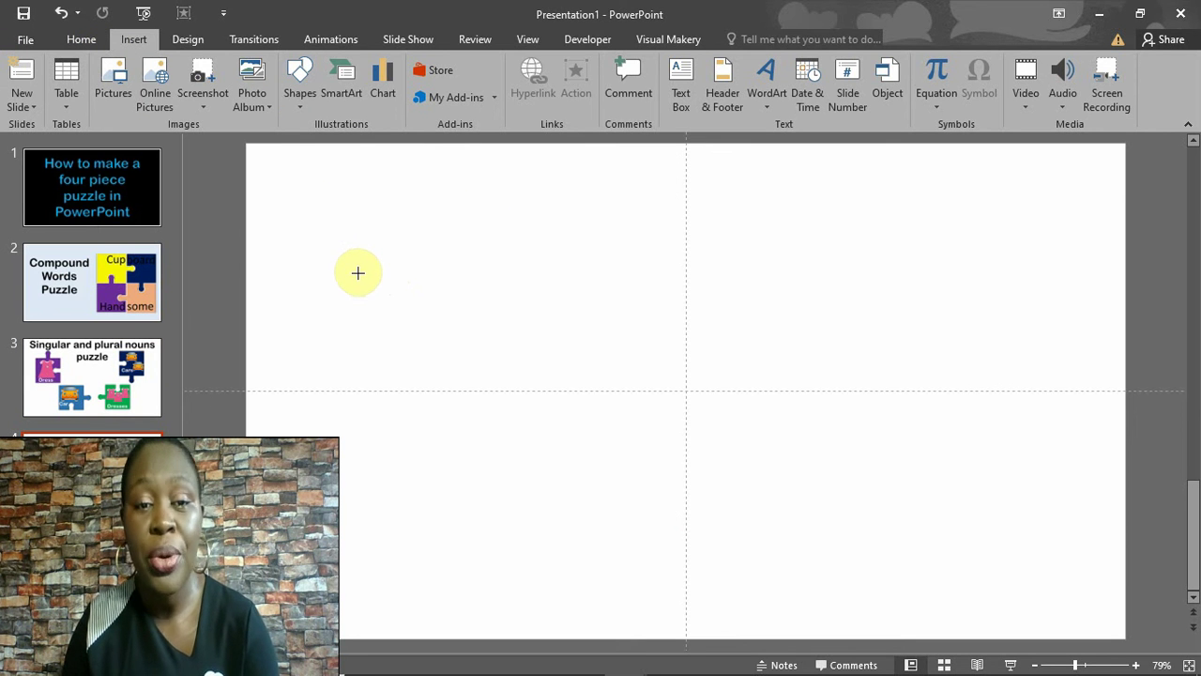
pyautogui.moveTo(317, 274); pyautogui.dragTo(479, 397)
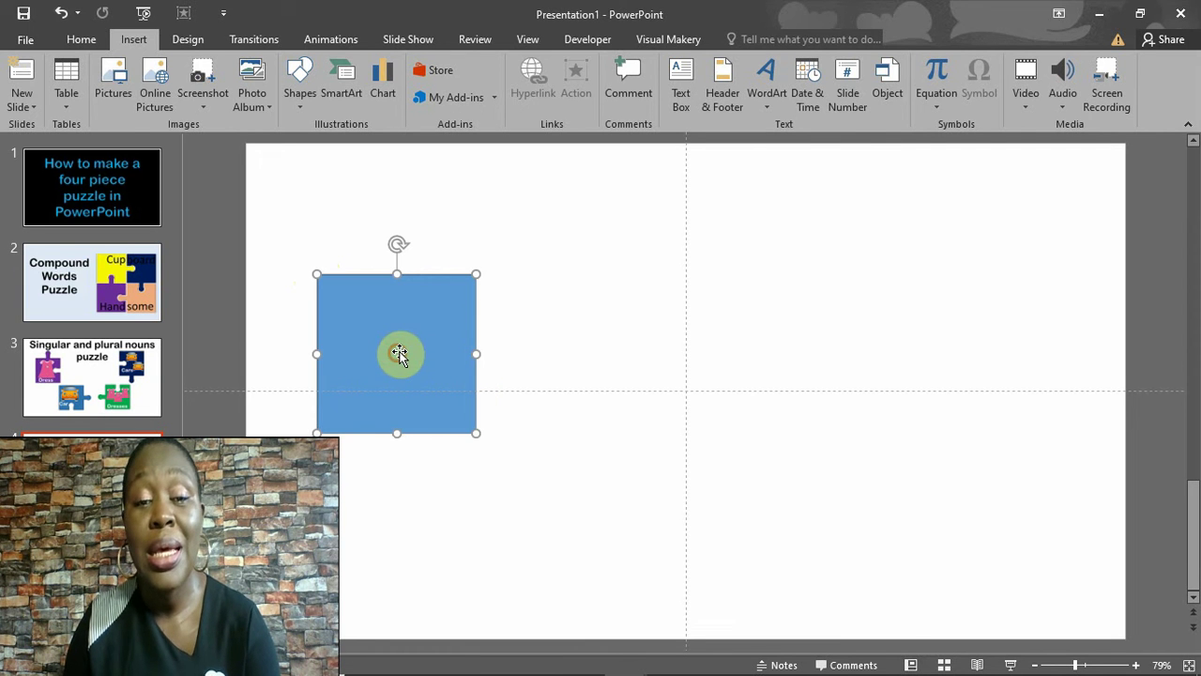
pyautogui.moveTo(397, 353)
pyautogui.mouseDown()
pyautogui.moveTo(442, 285)
pyautogui.moveTo(439, 363)
pyautogui.mouseUp()
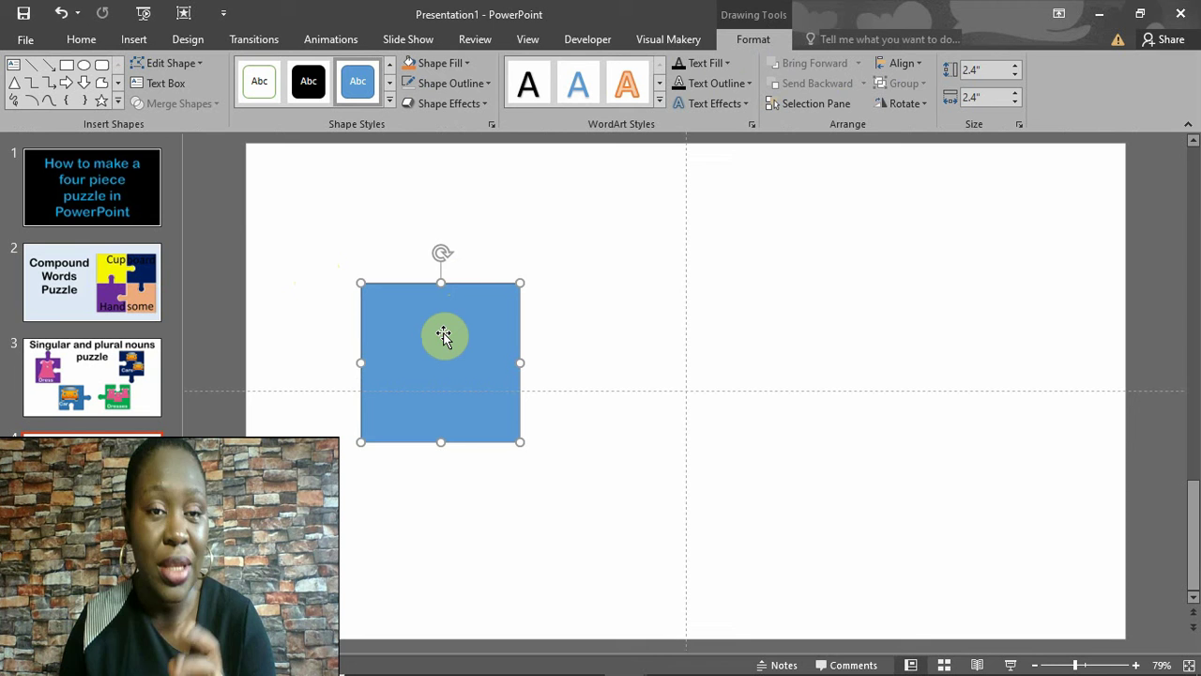
pyautogui.moveTo(435, 327); pyautogui.dragTo(409, 333)
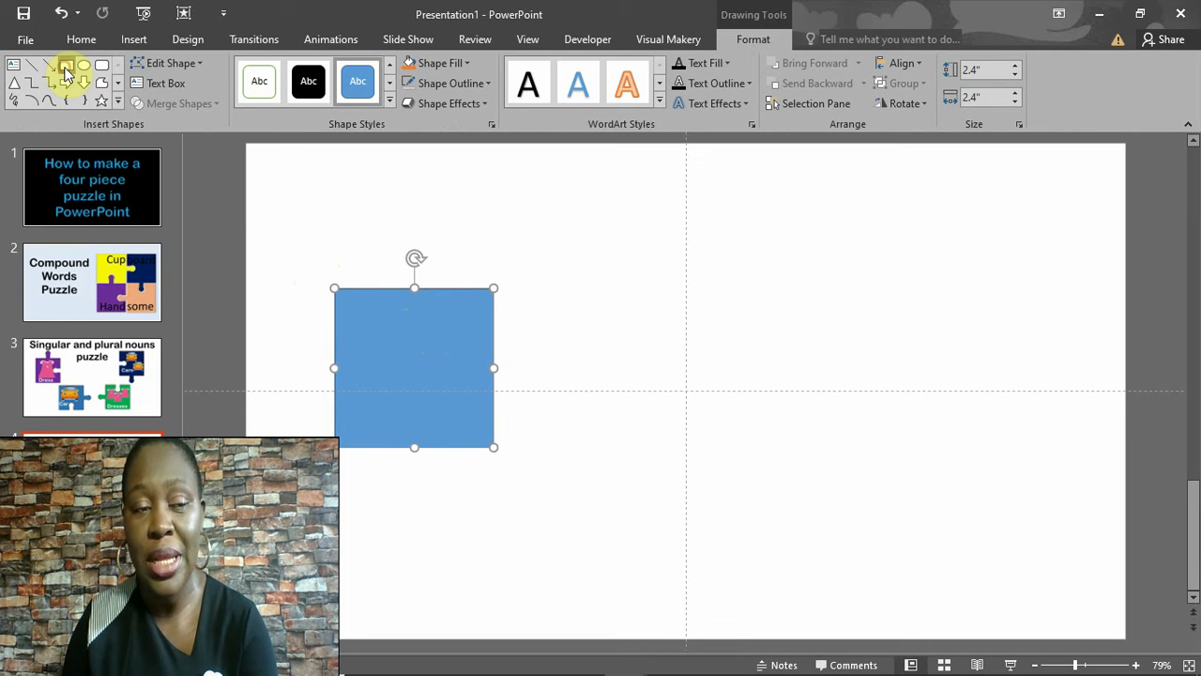
# Draw a small rectangle about 0.33" high and 0.29" wide on the empty area above and right of the square
pyautogui.click(65, 67)
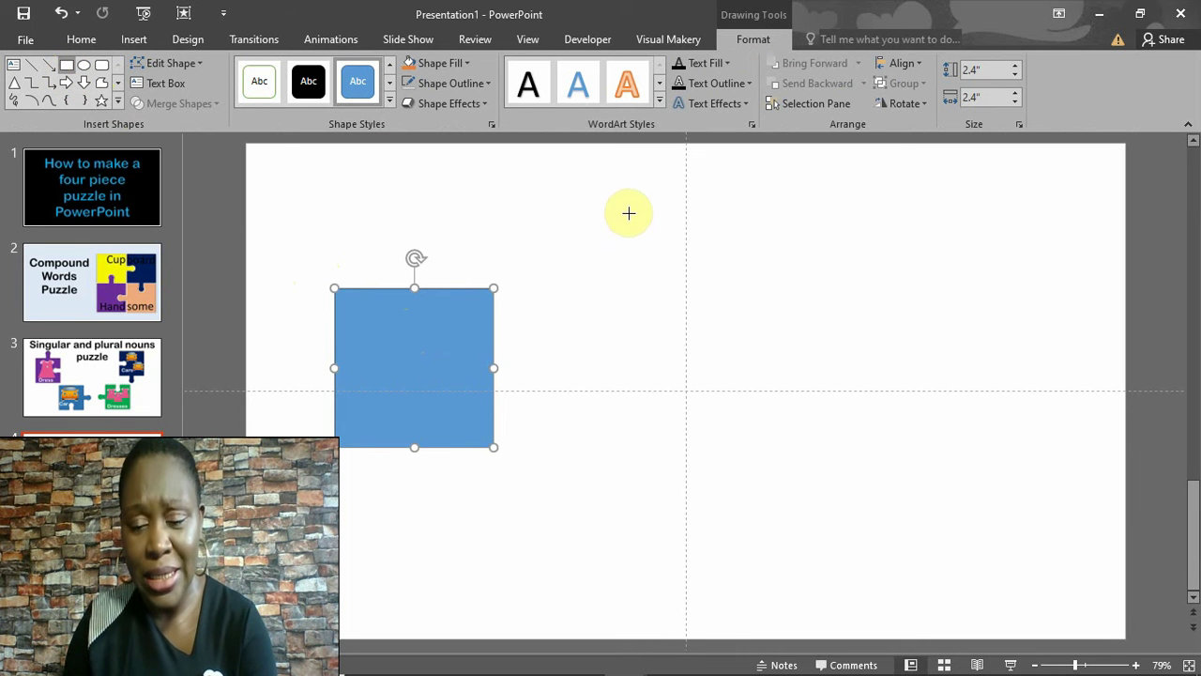
pyautogui.moveTo(630, 242); pyautogui.dragTo(645, 264)
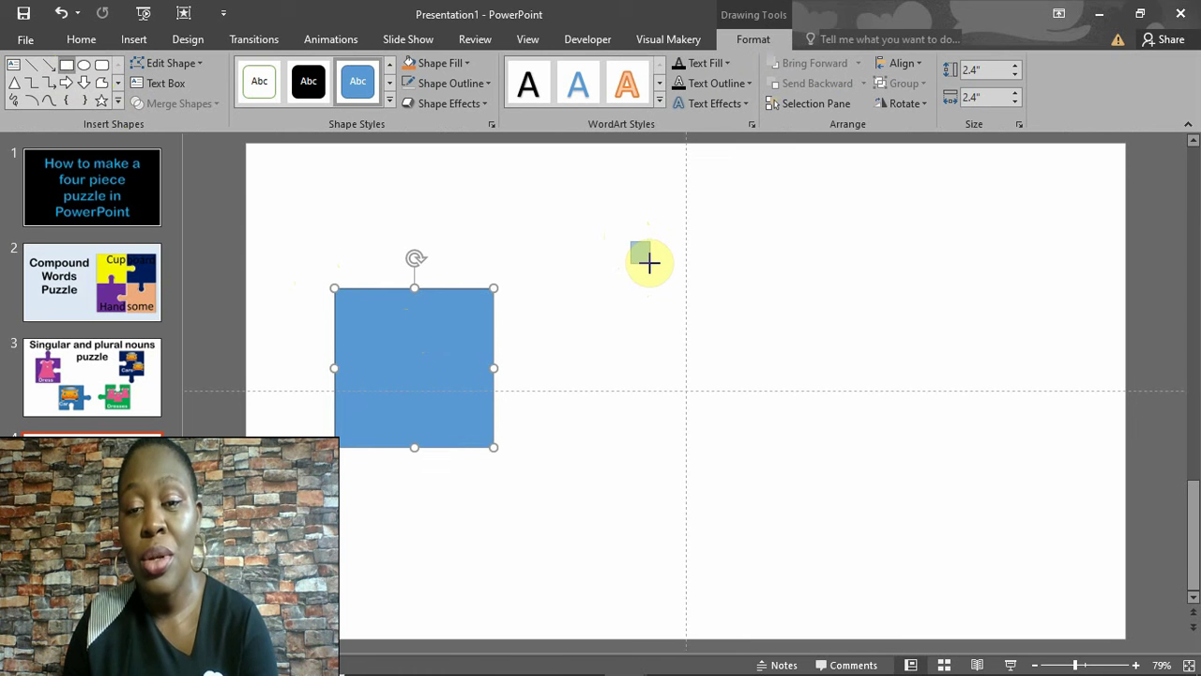
pyautogui.moveTo(649, 263); pyautogui.dragTo(650, 263)
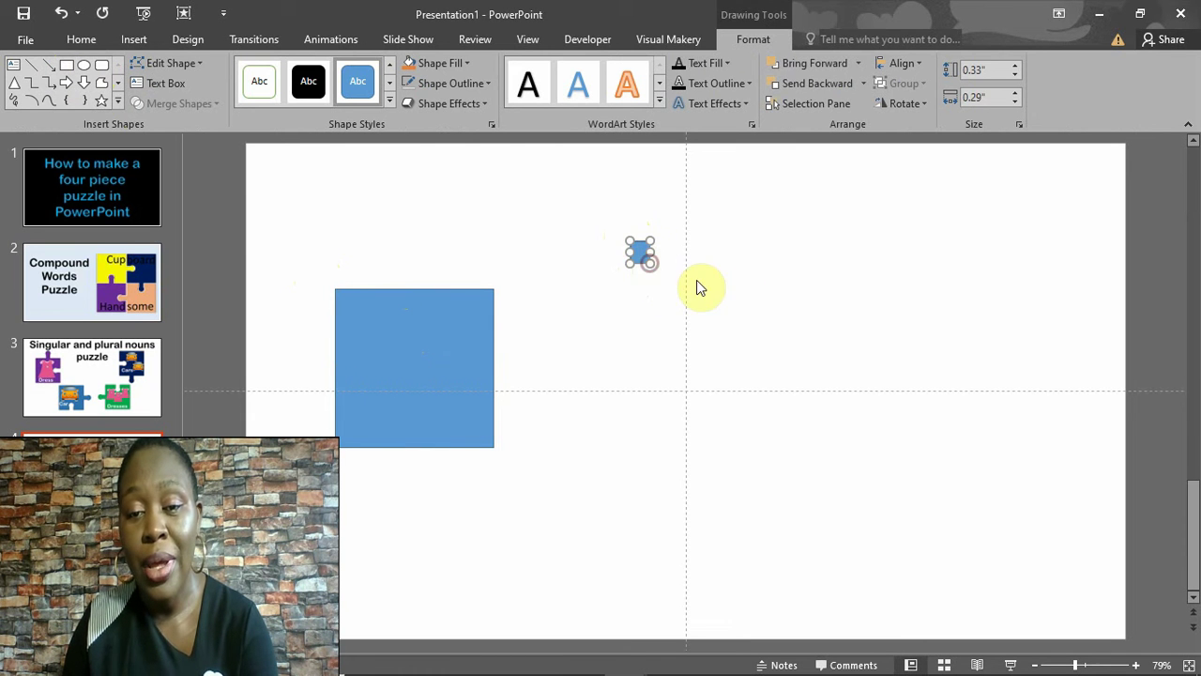
pyautogui.click(778, 295)
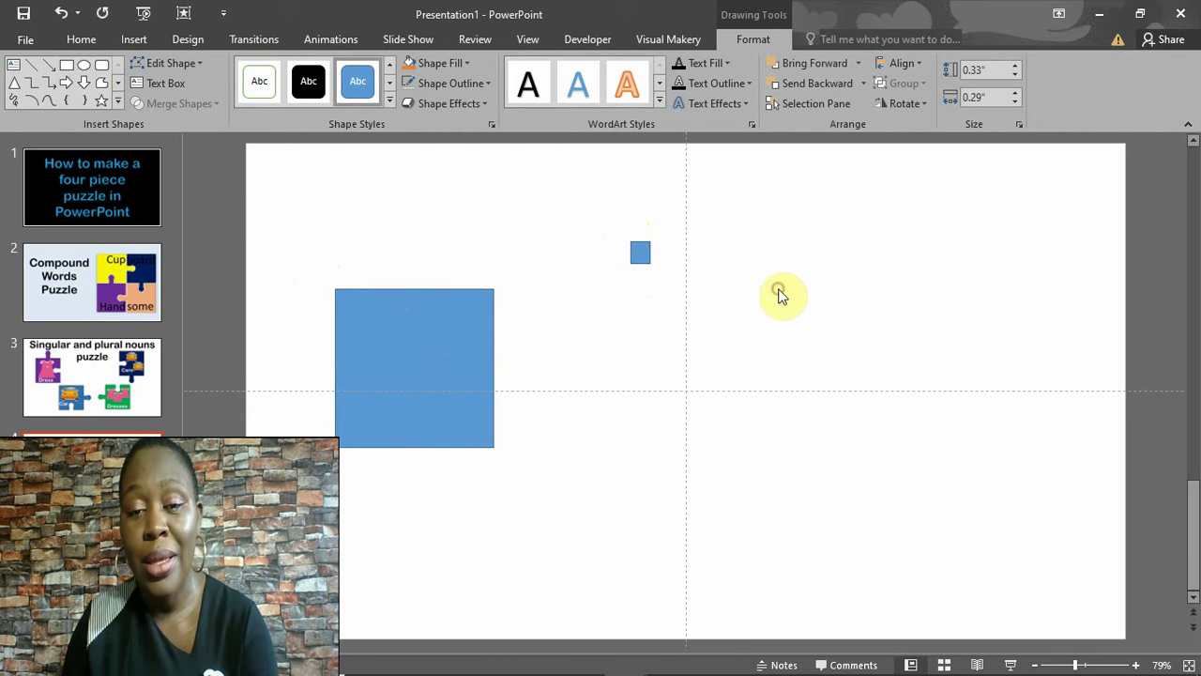
pyautogui.click(639, 253)
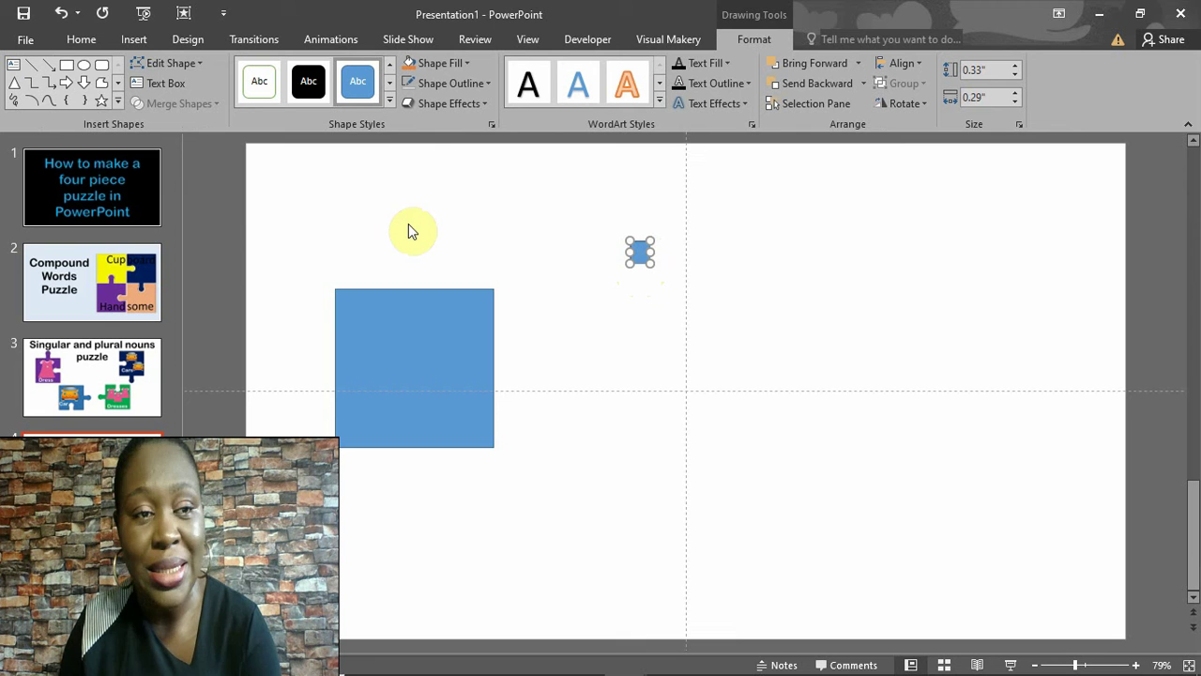
# Draw a circle about 0.41" across over the small rectangle's upper end and align the two shapes by their centers
pyautogui.click(84, 64)
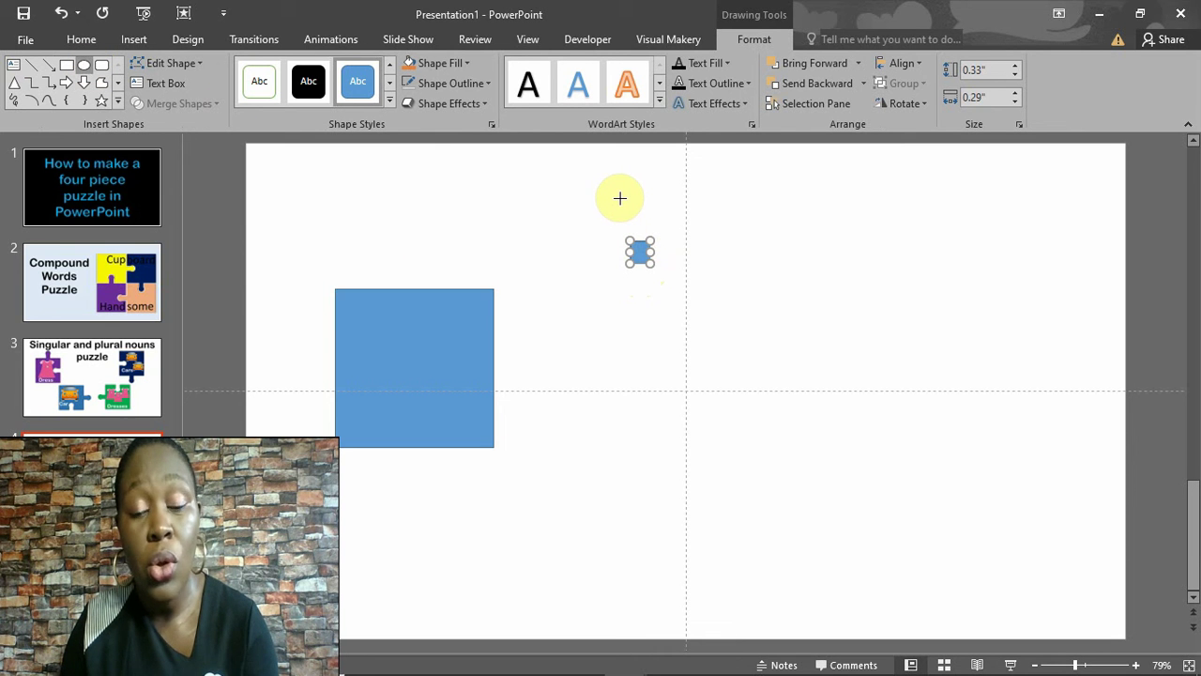
pyautogui.moveTo(619, 197); pyautogui.dragTo(638, 241)
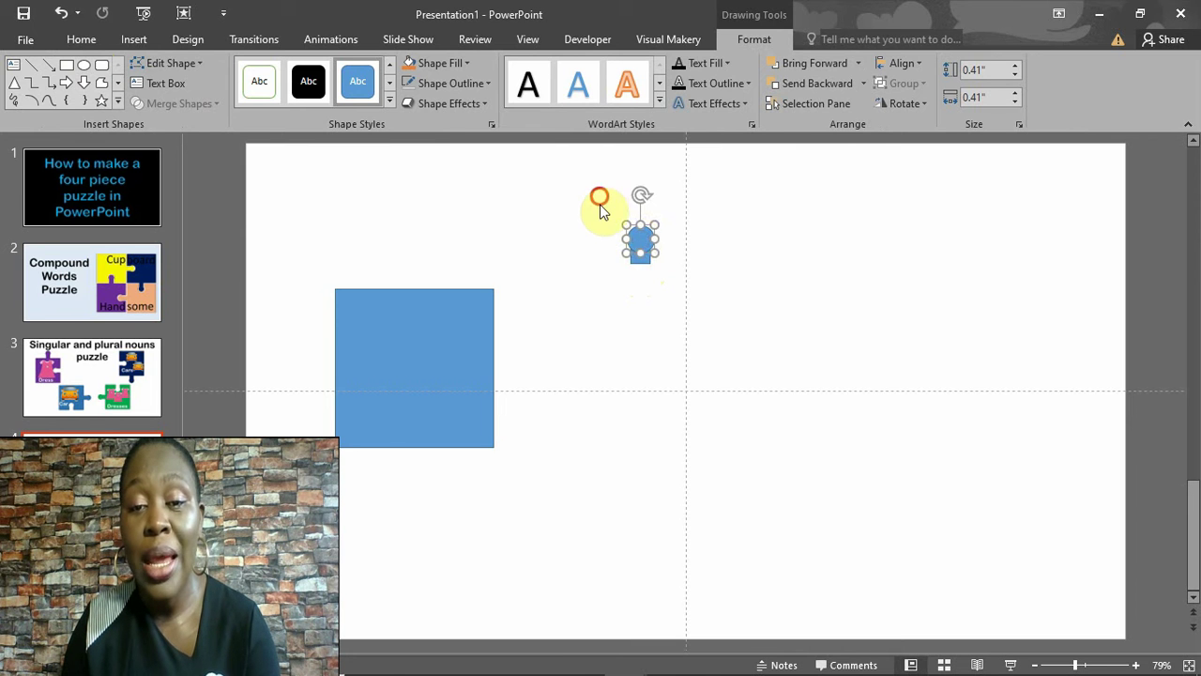
pyautogui.moveTo(599, 196); pyautogui.dragTo(710, 303)
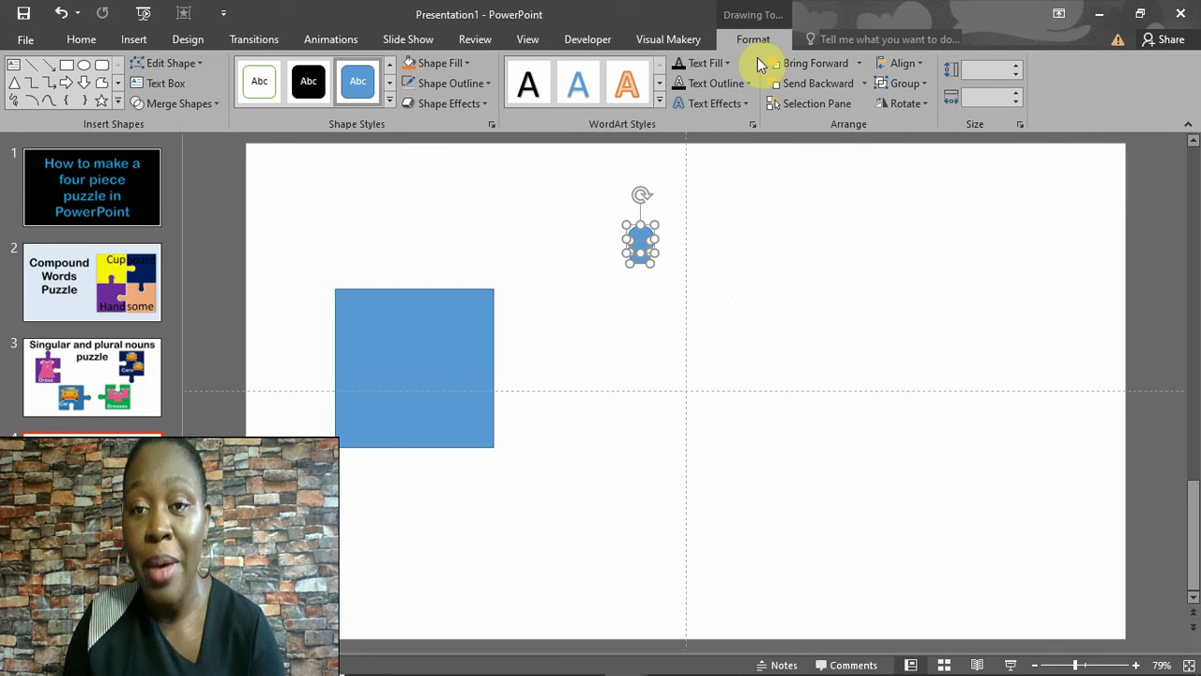
pyautogui.click(911, 66)
pyautogui.click(929, 109)
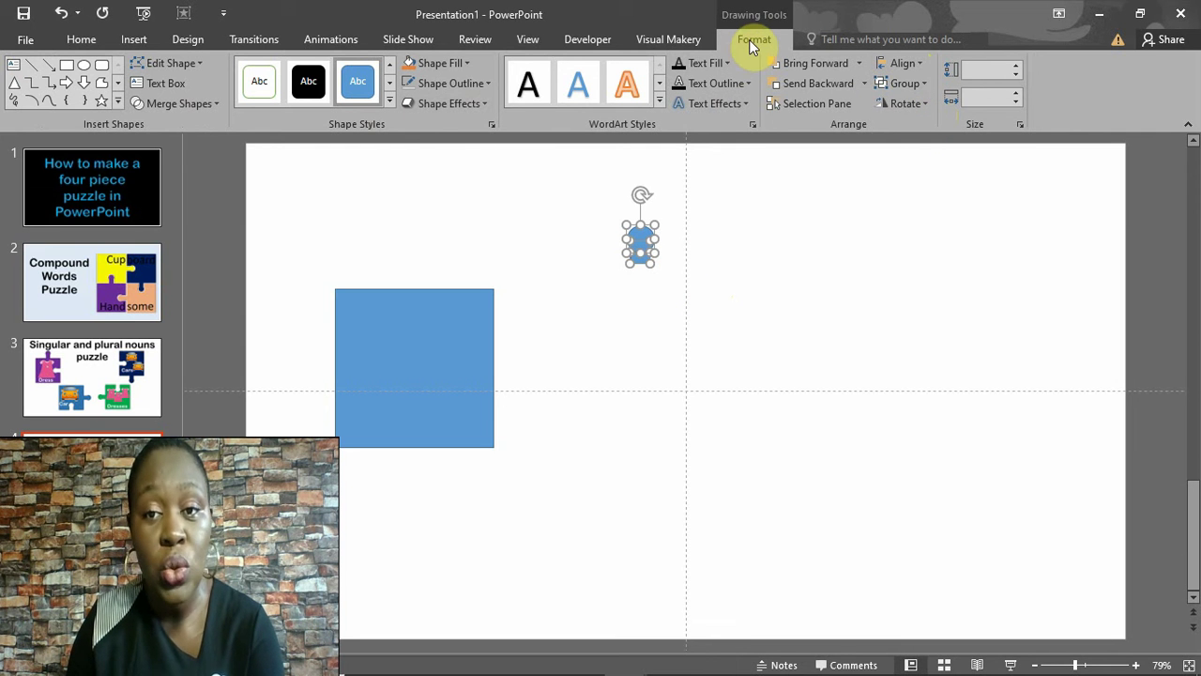
# Merge the circle and small rectangle into one knob shape with Union
pyautogui.click(208, 104)
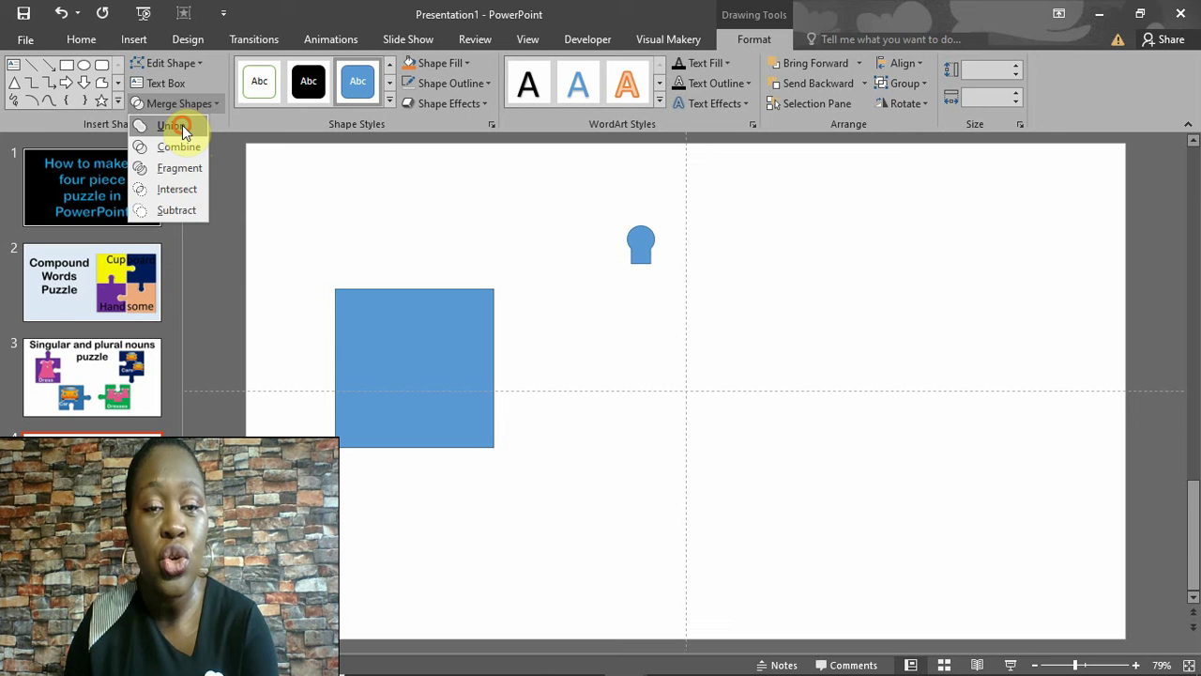
pyautogui.click(182, 125)
pyautogui.click(659, 284)
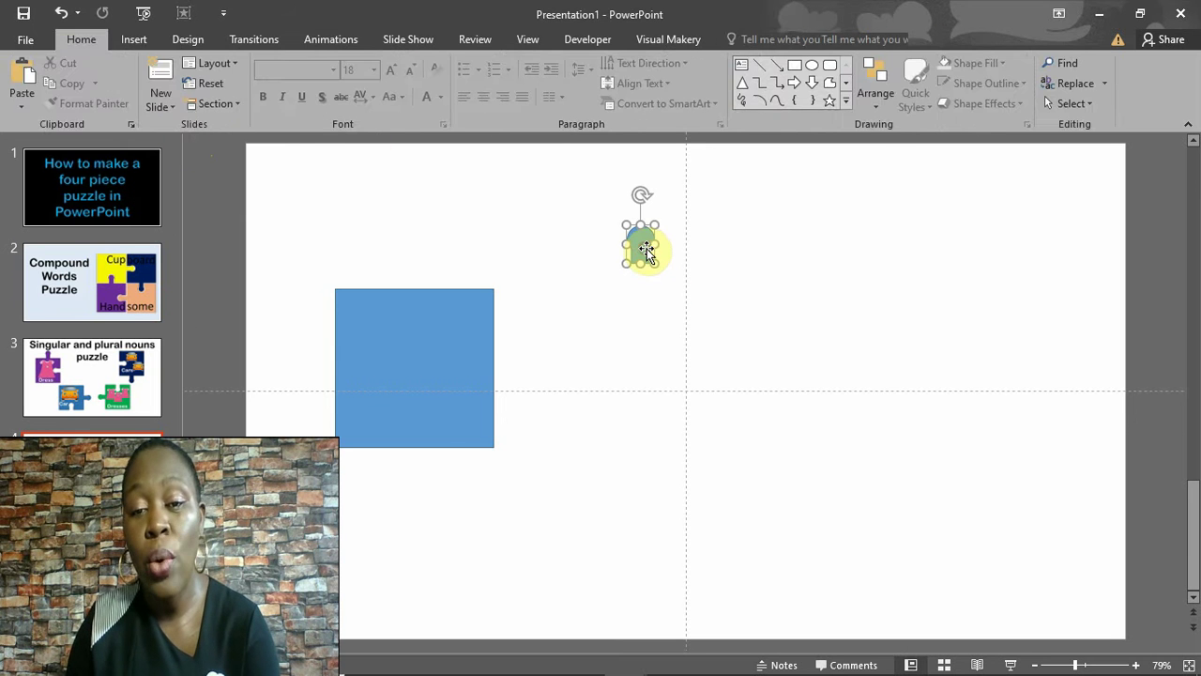
# Duplicate the knob shape to its right and rotate the copy left 90°
pyautogui.moveTo(645, 252)
pyautogui.mouseDown()
pyautogui.moveTo(651, 276)
pyautogui.moveTo(646, 266)
pyautogui.moveTo(804, 250)
pyautogui.moveTo(811, 259)
pyautogui.mouseUp()
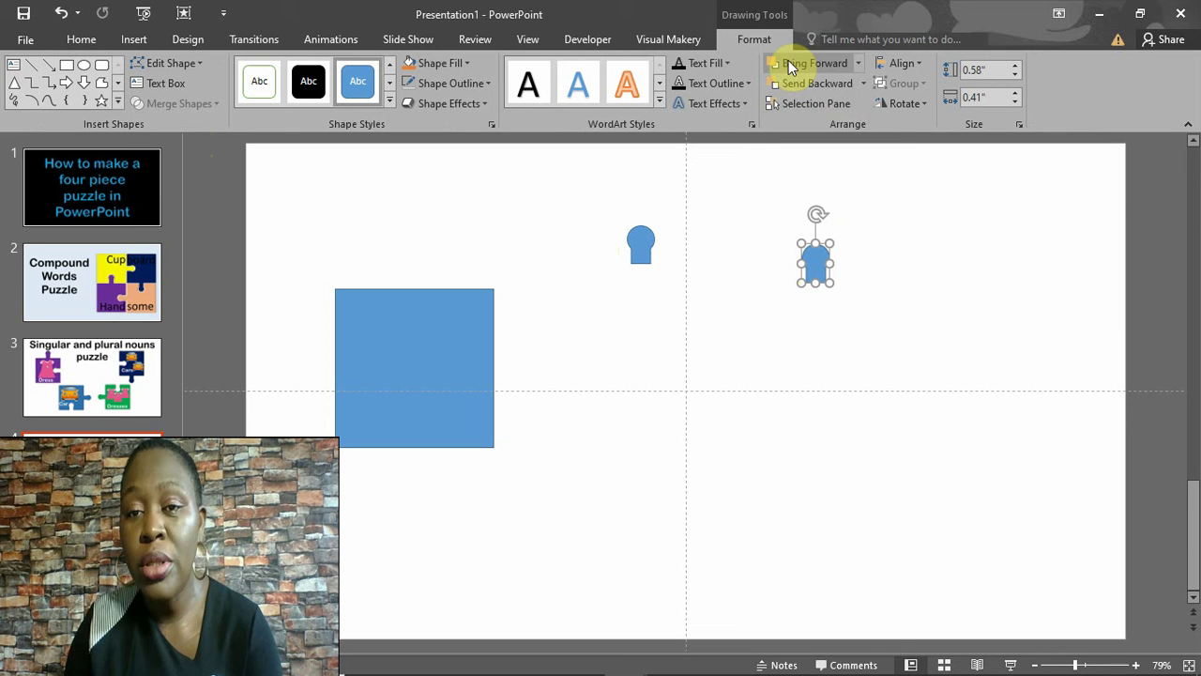
pyautogui.click(761, 41)
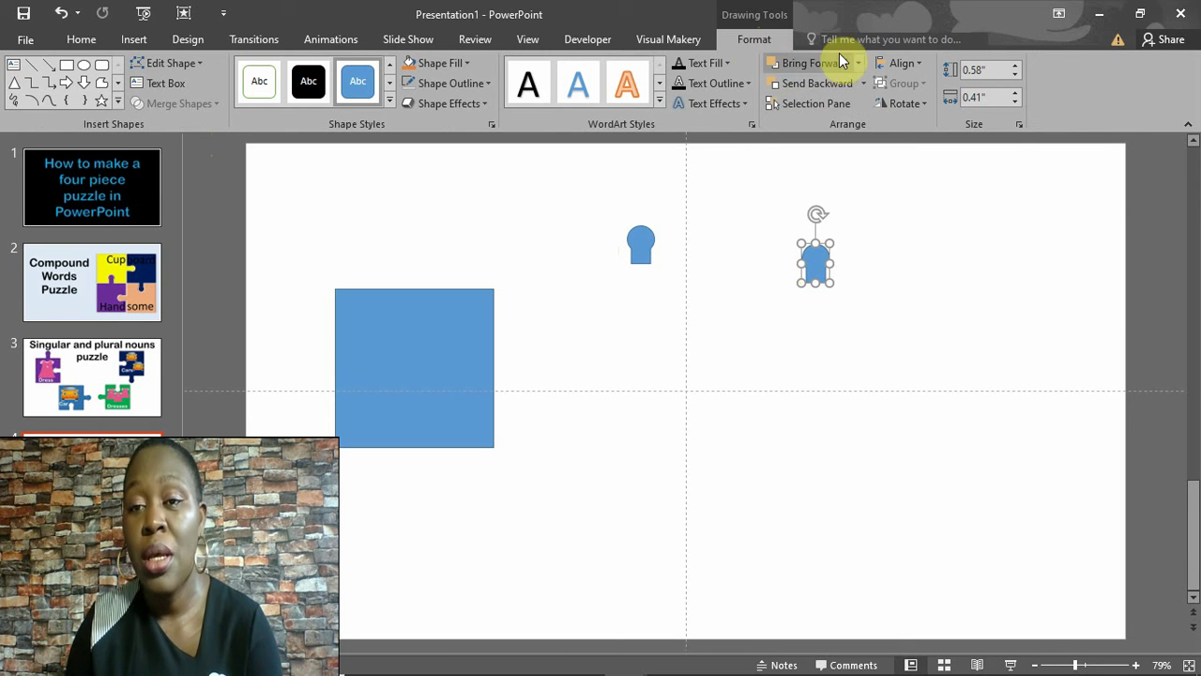
pyautogui.click(919, 62)
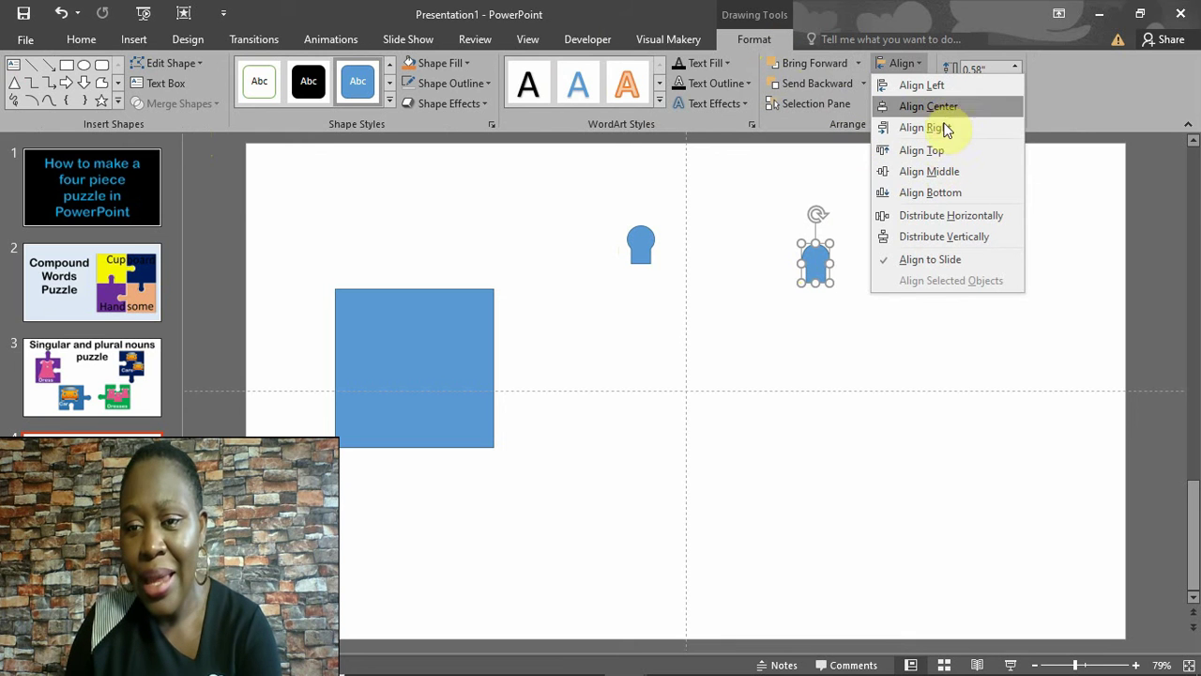
pyautogui.click(898, 62)
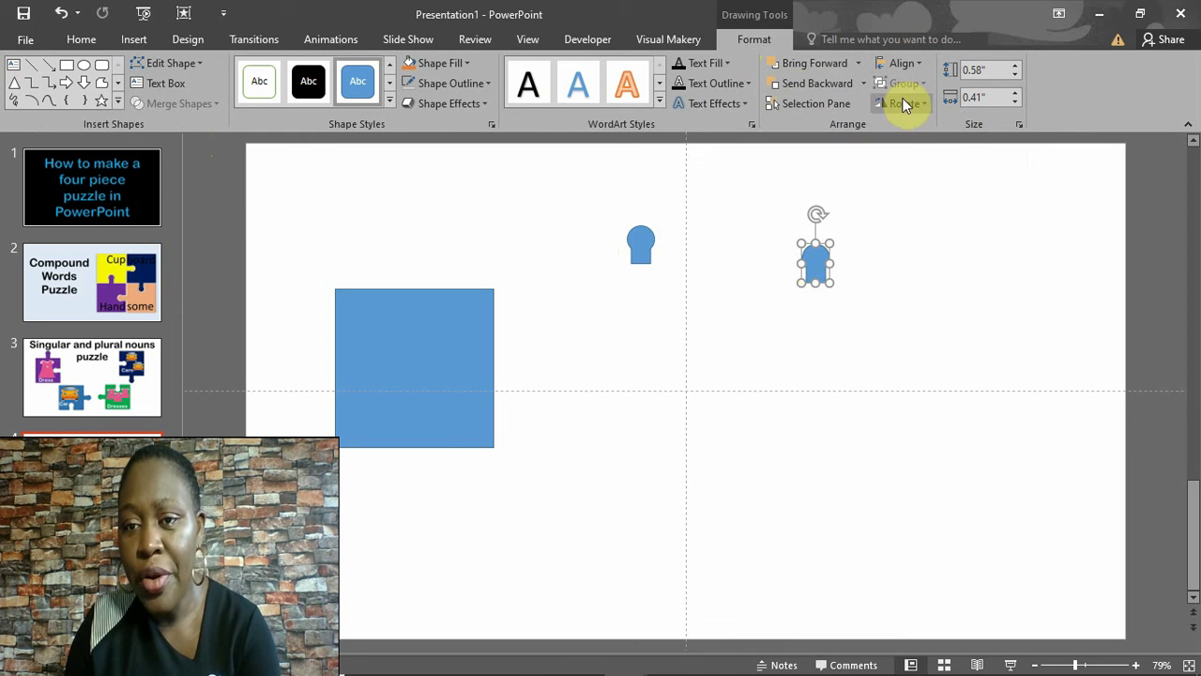
pyautogui.click(905, 103)
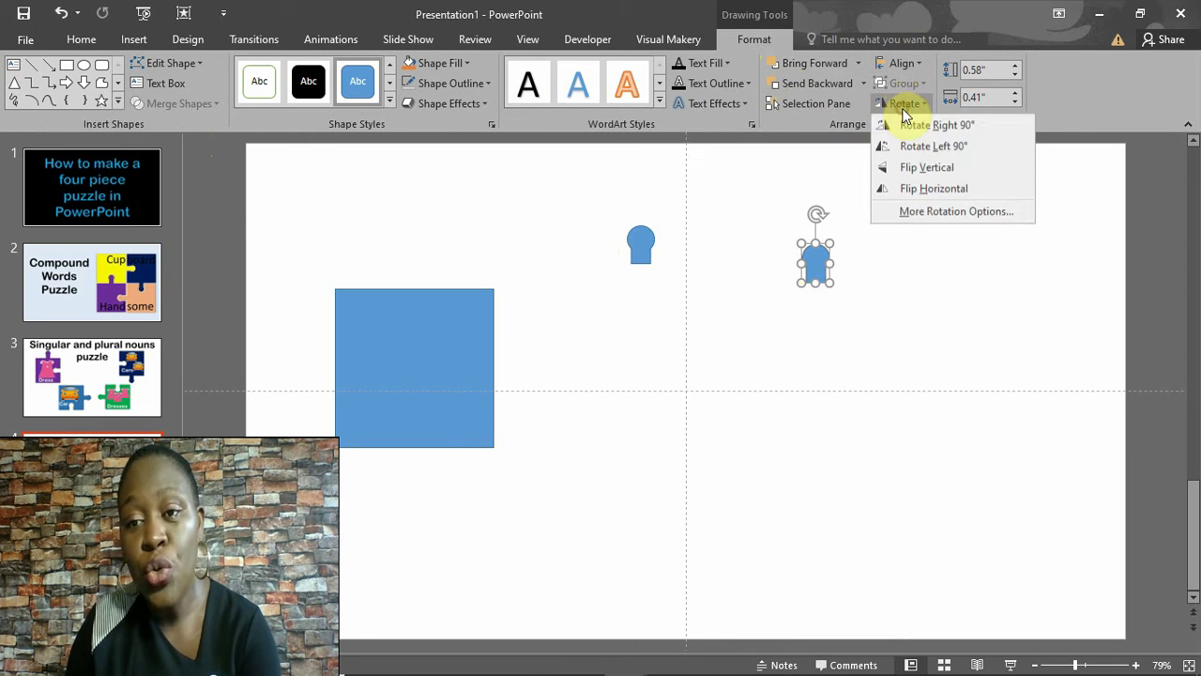
pyautogui.click(929, 148)
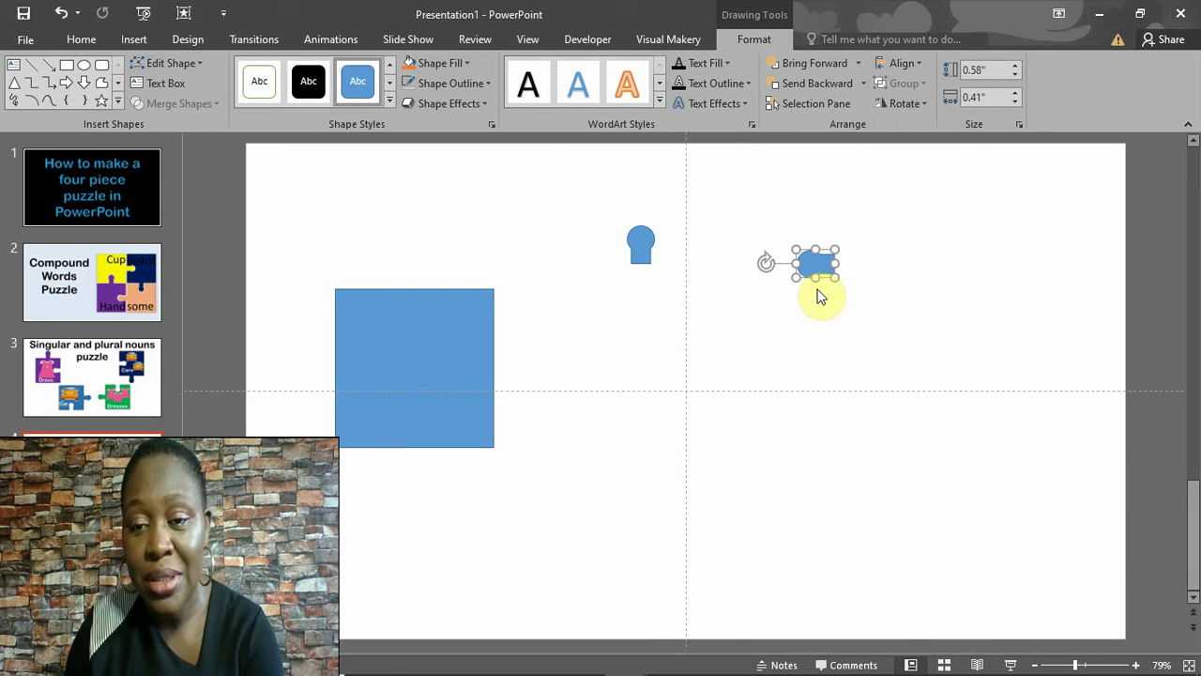
# Place the rotated knob inside the square flush with its right edge and align both shapes to their middles
pyautogui.moveTo(817, 262); pyautogui.dragTo(476, 365)
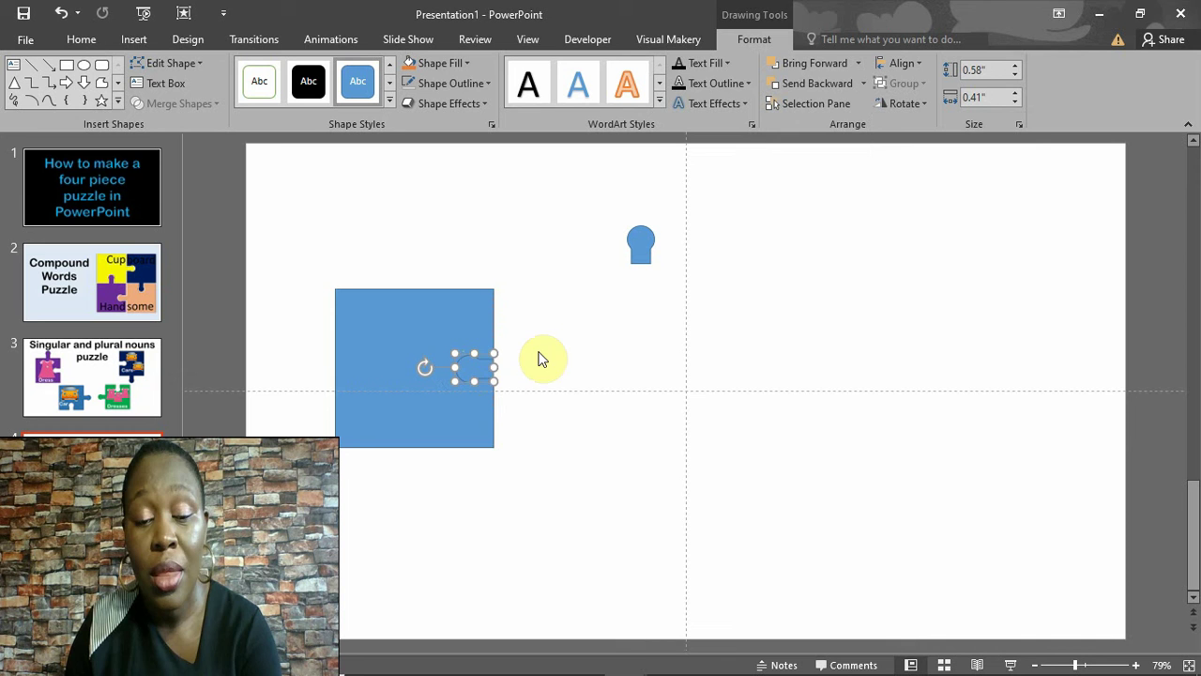
pyautogui.click(418, 340)
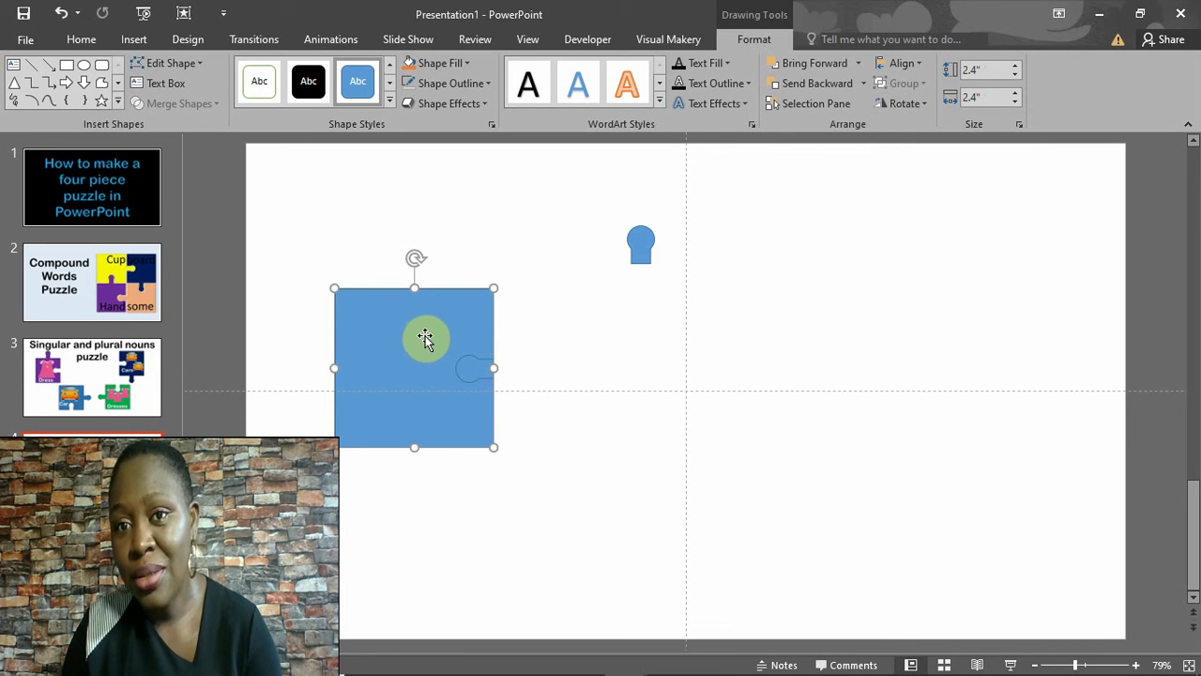
pyautogui.keyDown('shift'); pyautogui.click(475, 370); pyautogui.keyUp('shift')
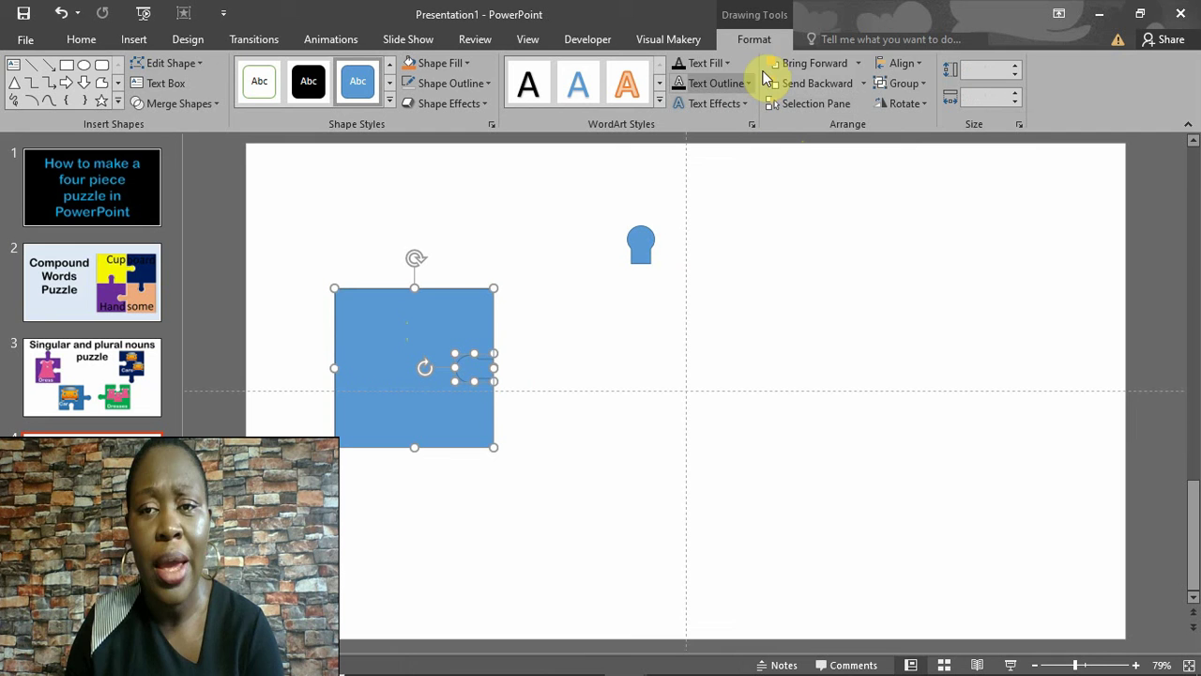
pyautogui.click(916, 62)
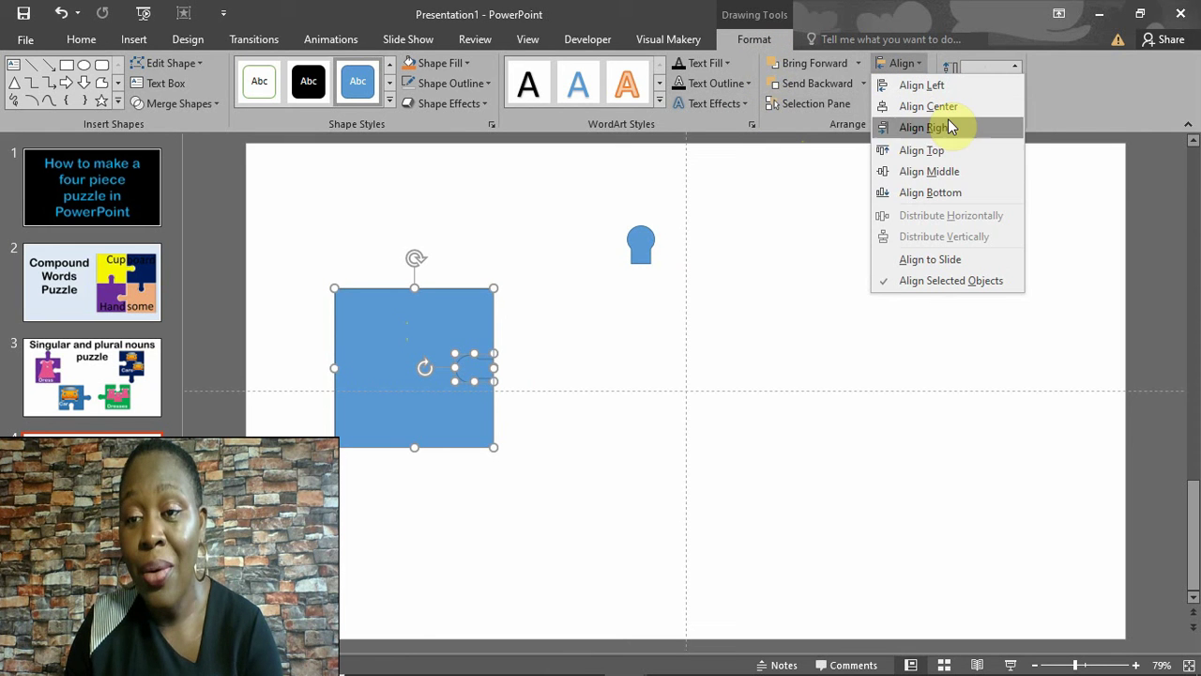
pyautogui.click(945, 176)
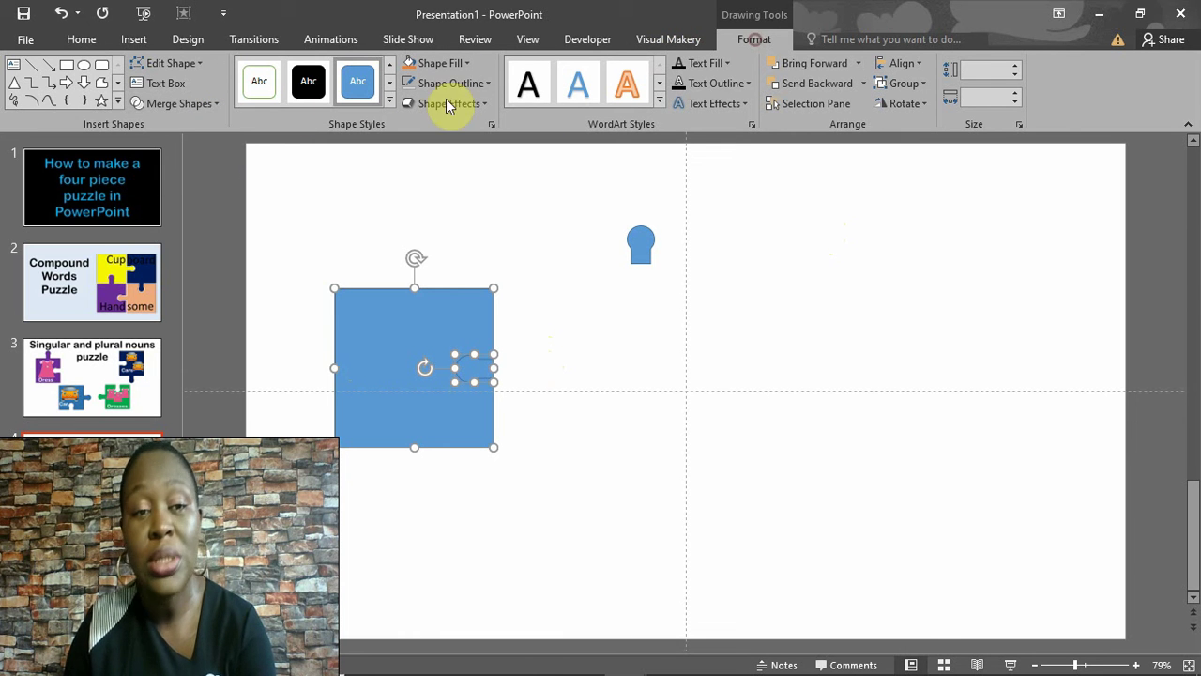
# Subtract the rotated knob from the square to cut a socket into its right edge
pyautogui.click(189, 105)
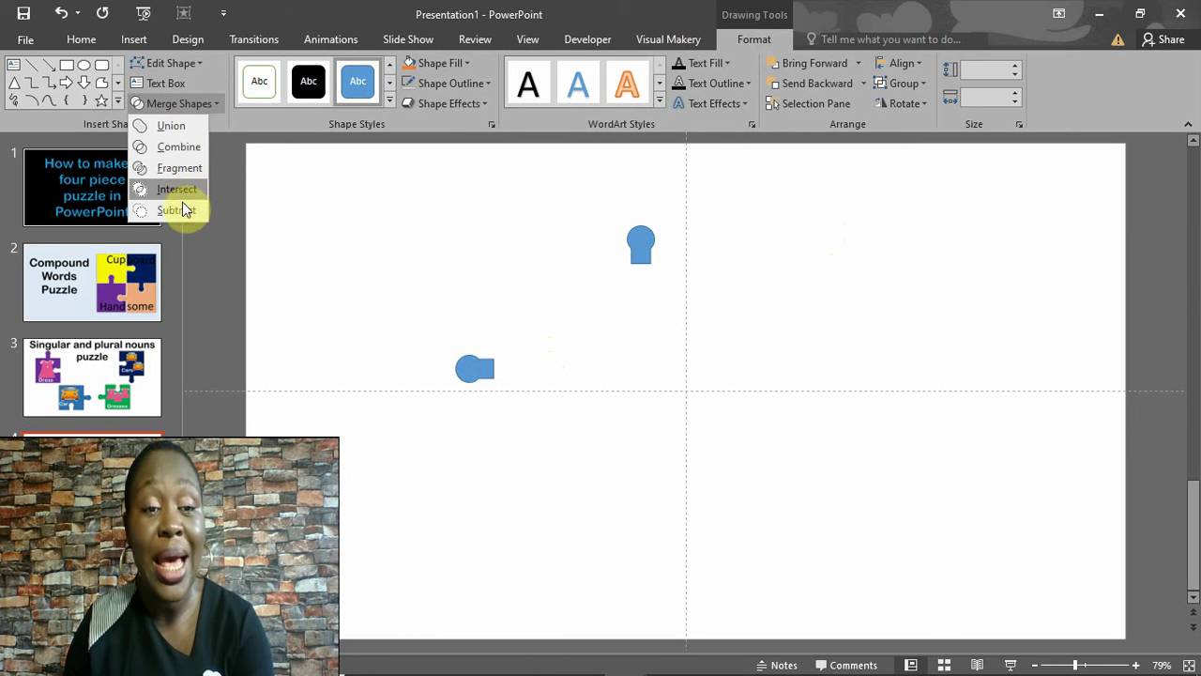
pyautogui.click(181, 211)
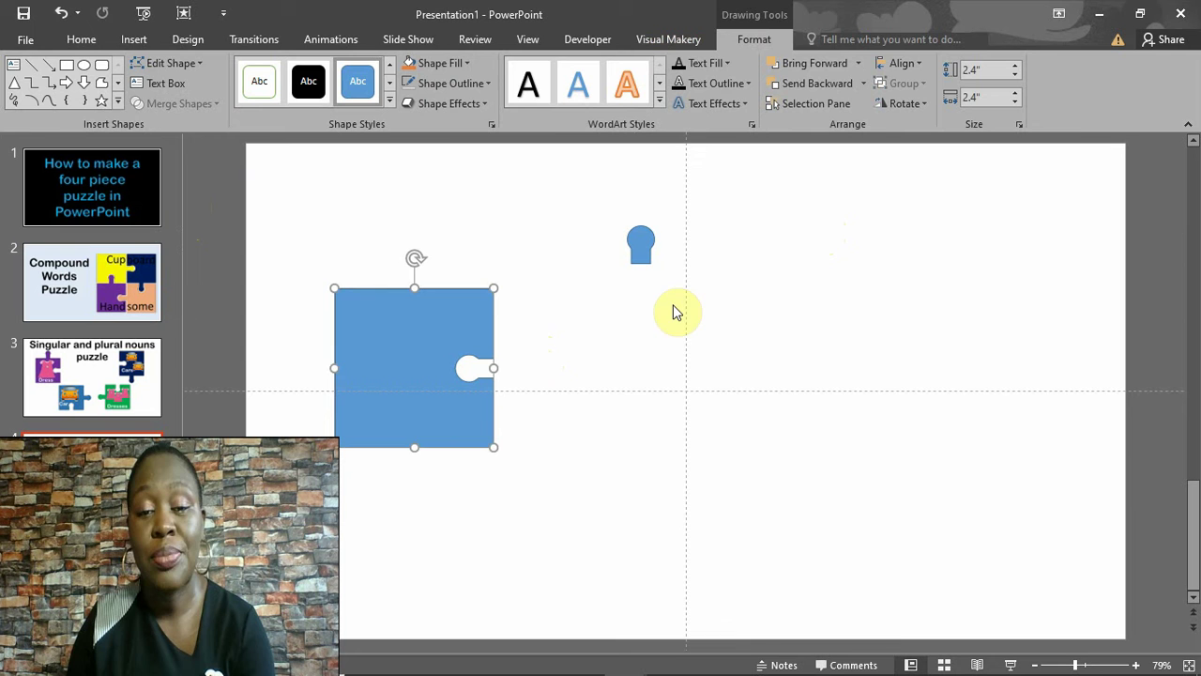
pyautogui.click(609, 347)
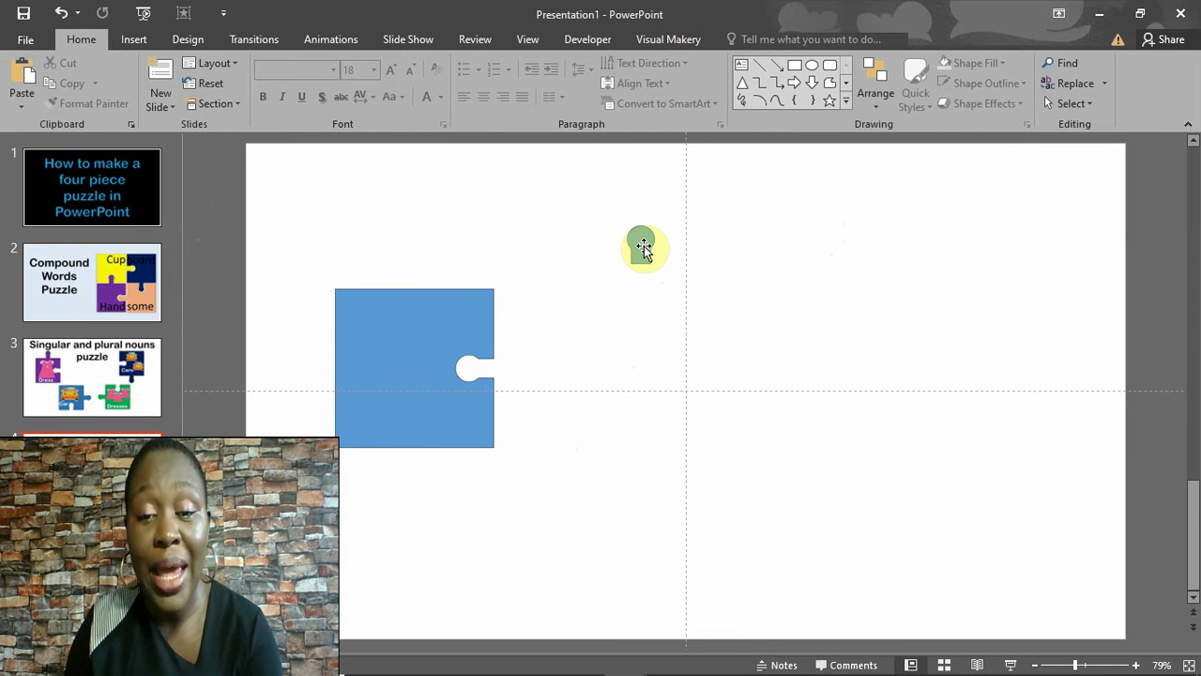
# Center the upright knob on the square's top edge and merge the two shapes with Union
pyautogui.moveTo(643, 246)
pyautogui.mouseDown()
pyautogui.moveTo(394, 255)
pyautogui.moveTo(407, 272)
pyautogui.mouseUp()
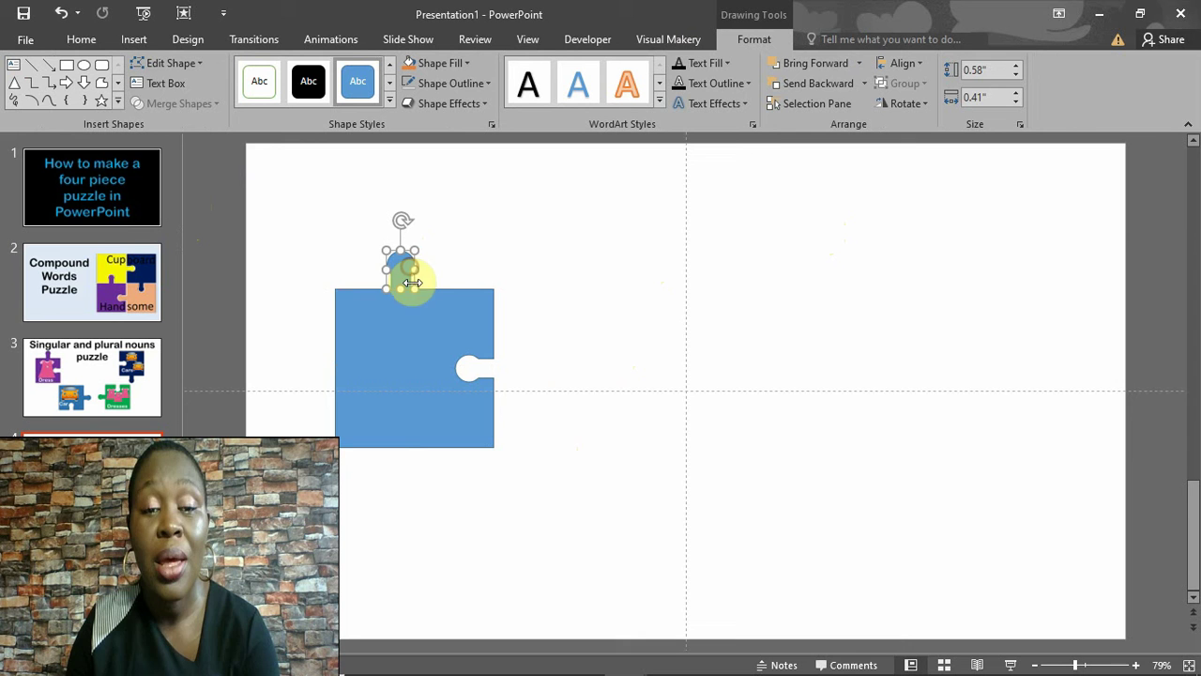
pyautogui.keyDown('shift'); pyautogui.click(403, 348); pyautogui.keyUp('shift')
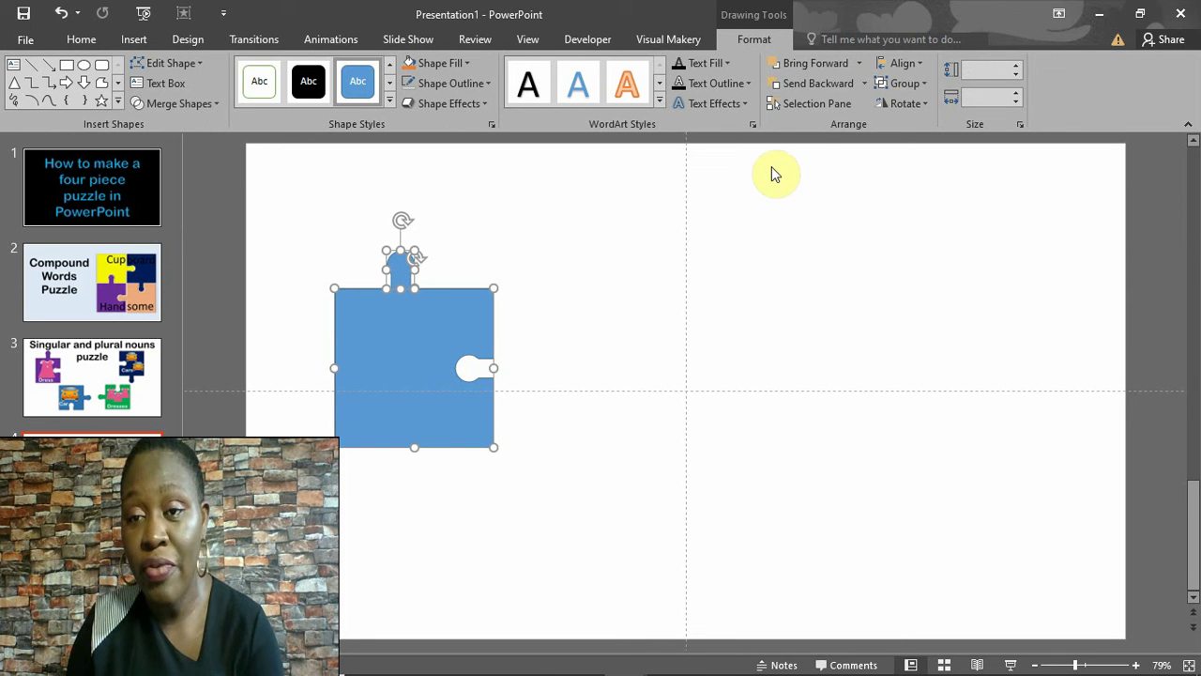
pyautogui.click(911, 67)
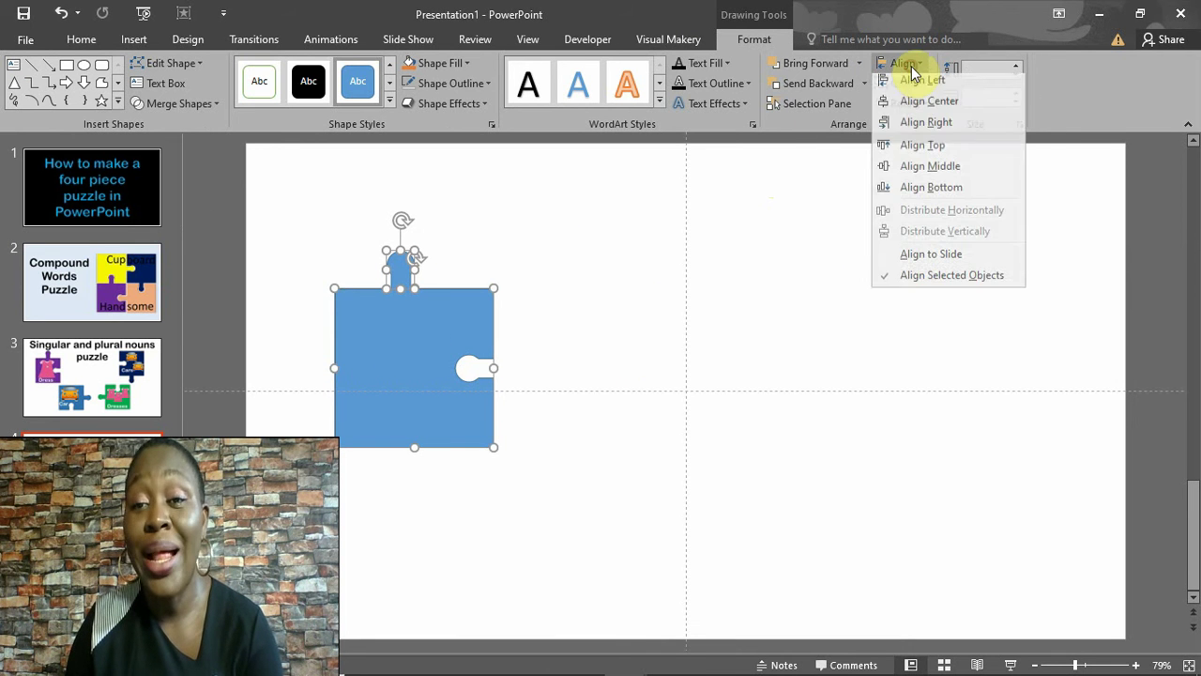
pyautogui.click(924, 106)
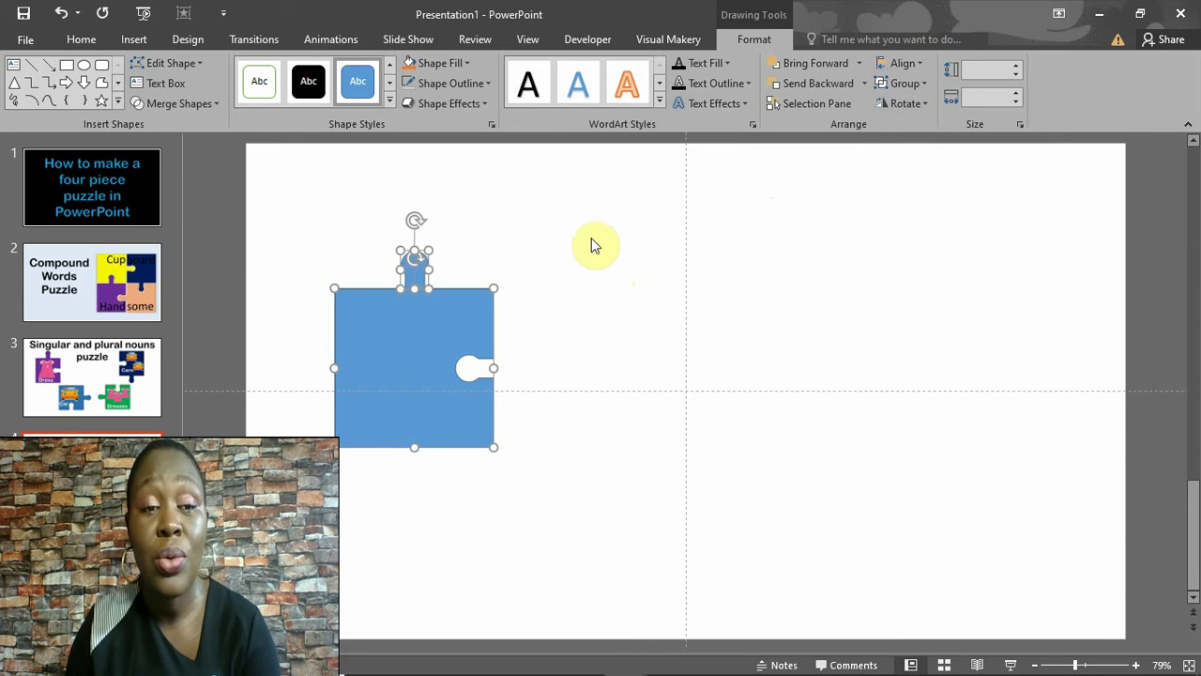
pyautogui.click(213, 103)
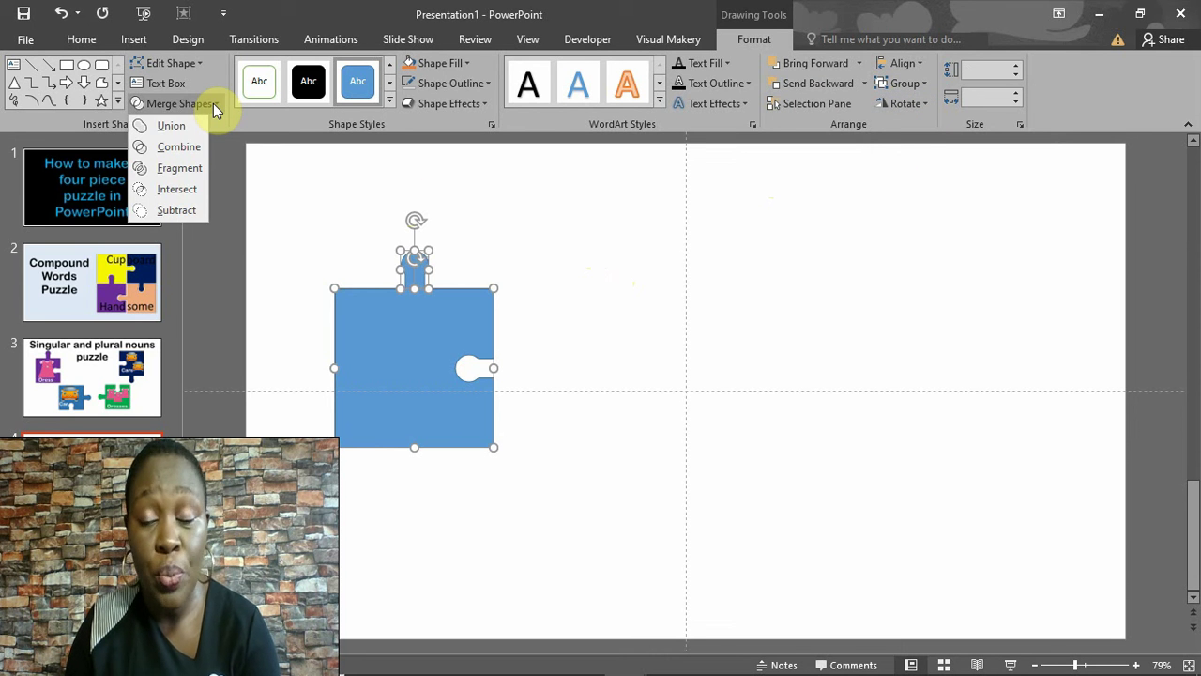
pyautogui.click(184, 125)
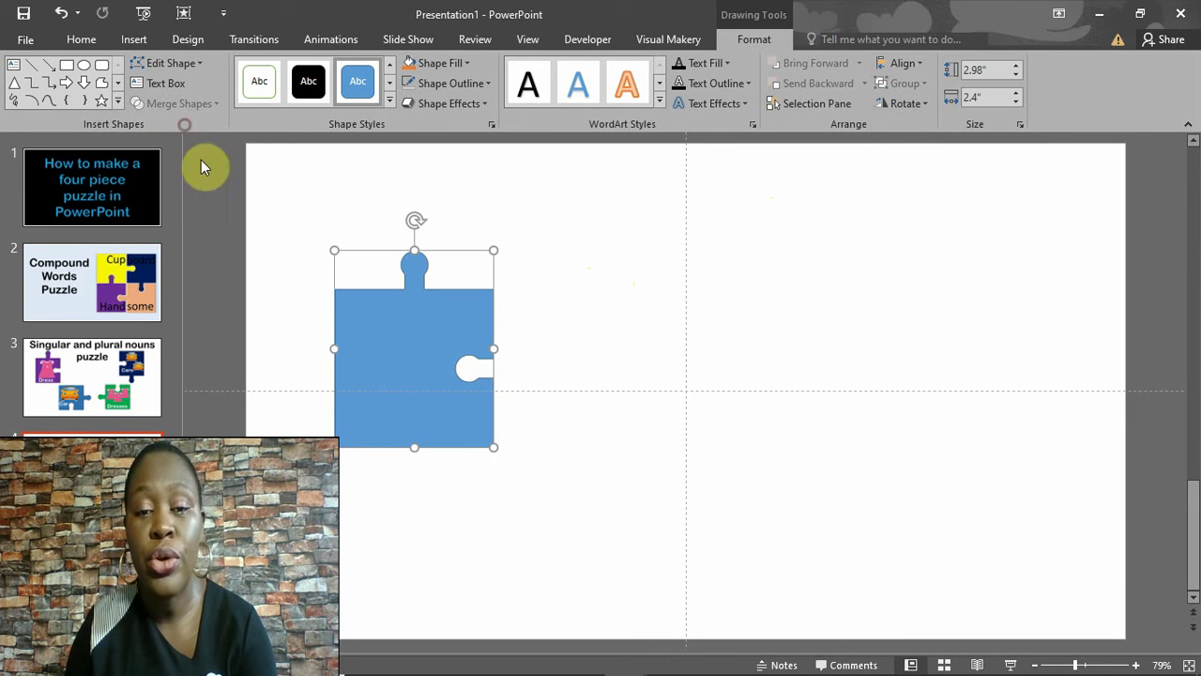
# Move the puzzle piece toward the slide's left edge, then duplicate it, rotating the copy right 90° and fitting it over the top knob
pyautogui.moveTo(387, 344); pyautogui.dragTo(326, 374)
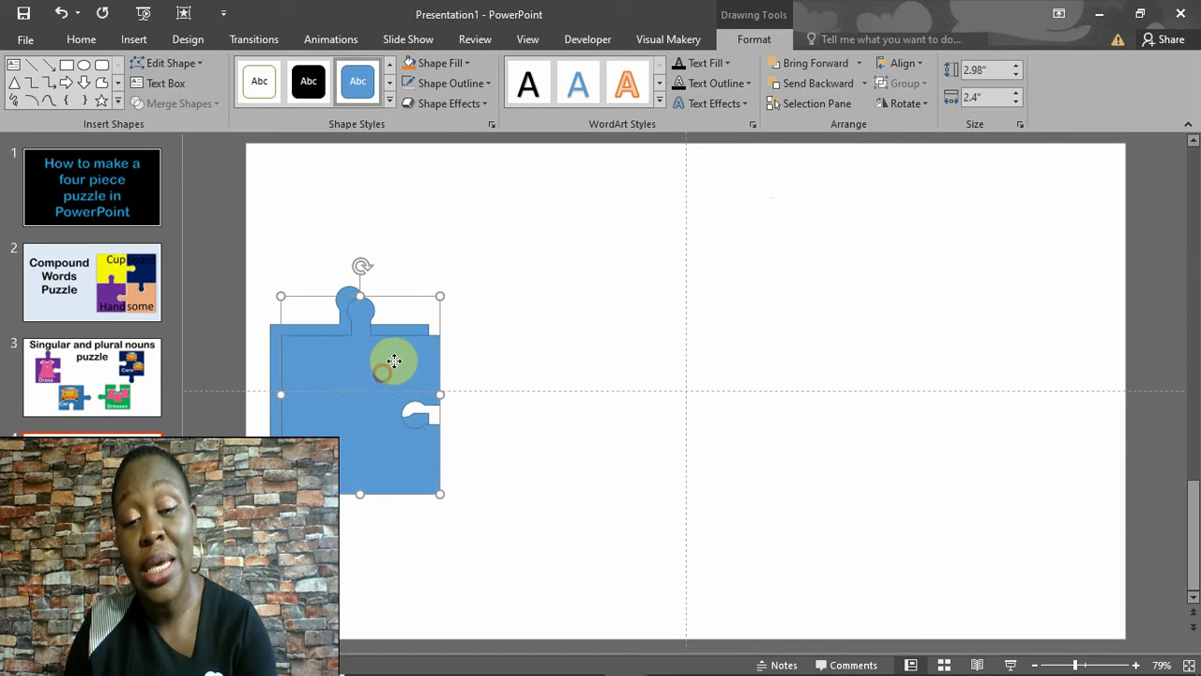
pyautogui.moveTo(388, 367); pyautogui.dragTo(626, 282)
pyautogui.click(905, 104)
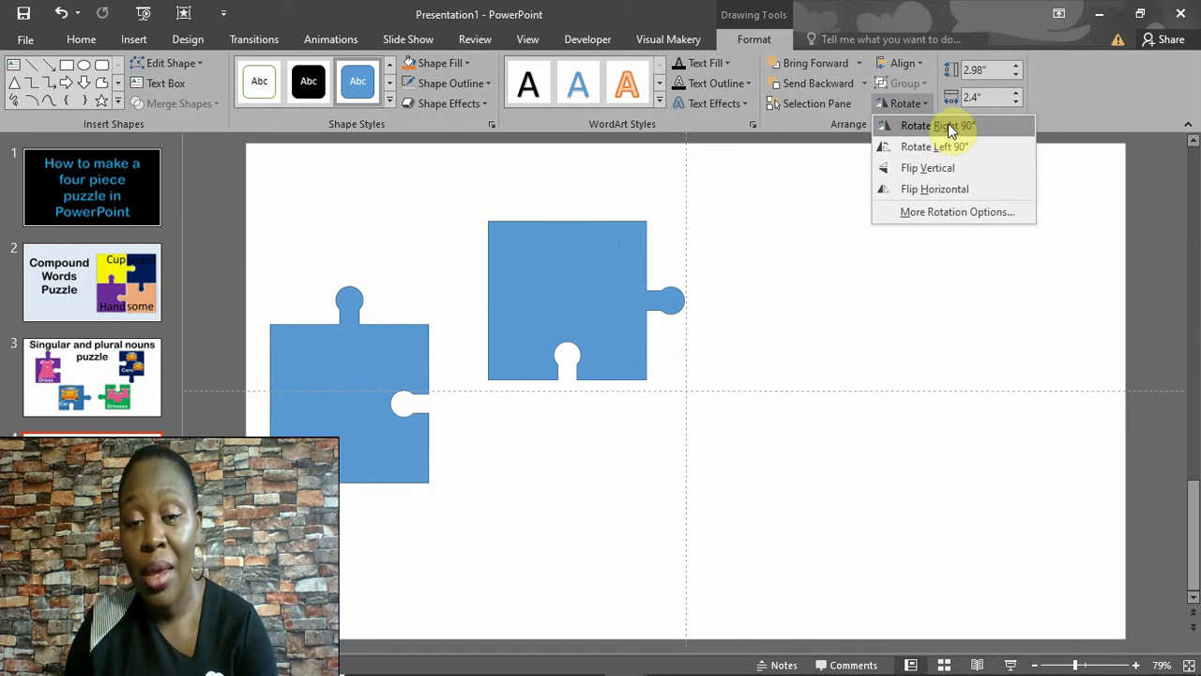
pyautogui.click(948, 122)
pyautogui.moveTo(640, 277); pyautogui.dragTo(409, 216)
# Duplicate the upper-left piece, rotate the copy right 90° and fit it against that piece's right side as the upper-right piece
pyautogui.hotkey('ctrl', 'z')
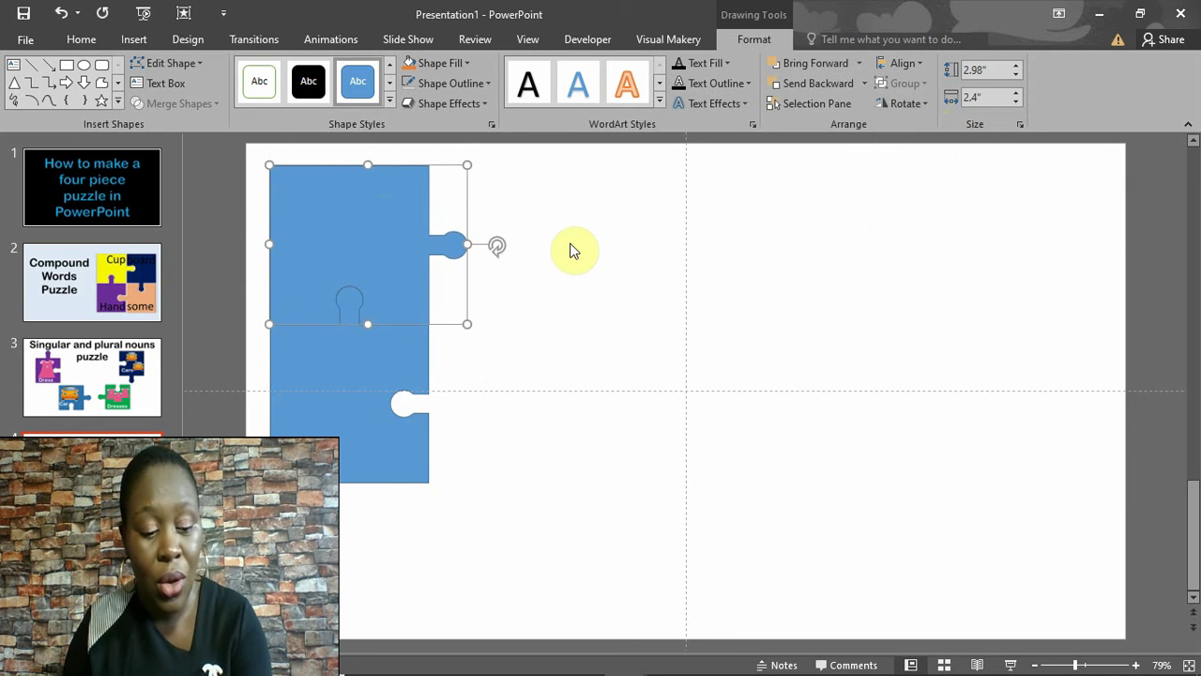
pyautogui.moveTo(417, 260); pyautogui.dragTo(710, 292)
pyautogui.click(918, 105)
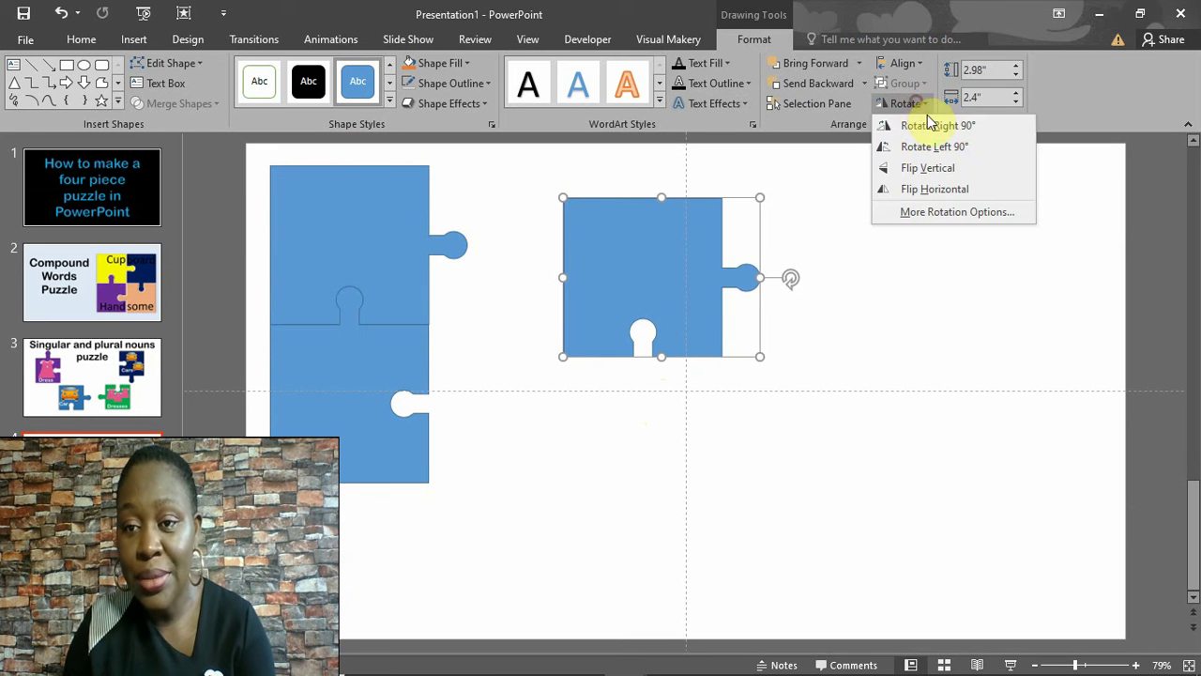
pyautogui.click(929, 122)
pyautogui.moveTo(738, 211); pyautogui.dragTo(531, 208)
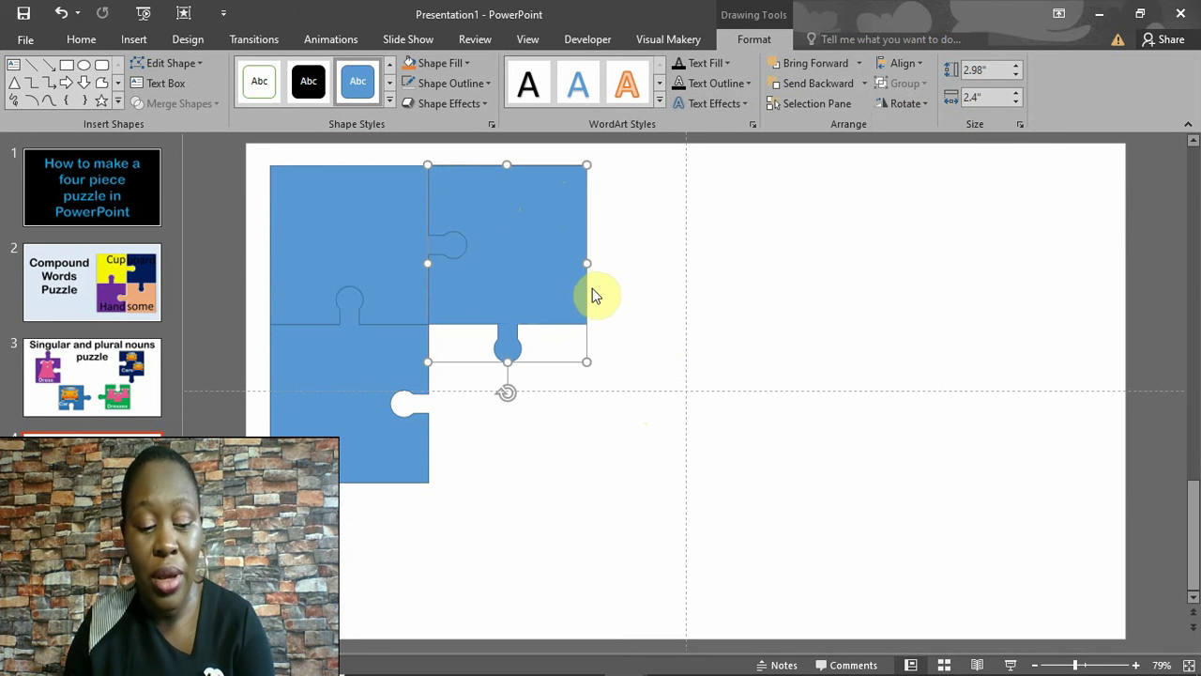
# Duplicate the upper-right piece, rotate the copy right 90° and fit it into the lower-right gap to complete the square
pyautogui.hotkey('ctrl', 'd')
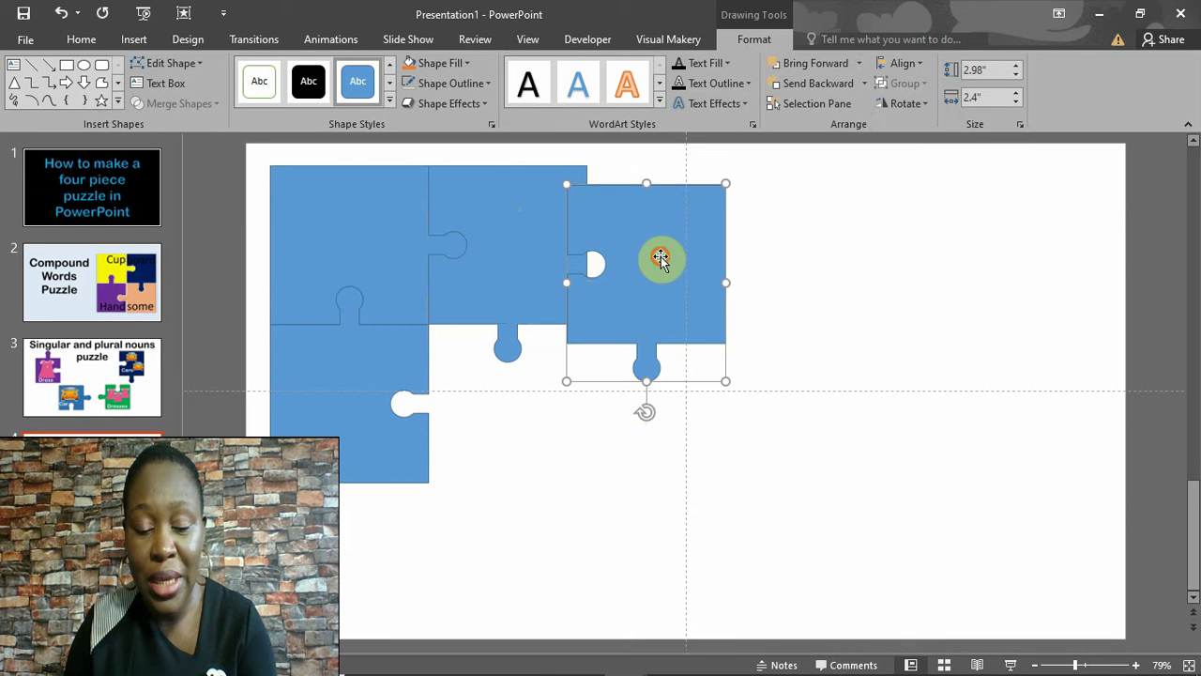
pyautogui.moveTo(661, 258); pyautogui.dragTo(554, 388)
pyautogui.click(908, 105)
pyautogui.click(934, 125)
pyautogui.click(758, 315)
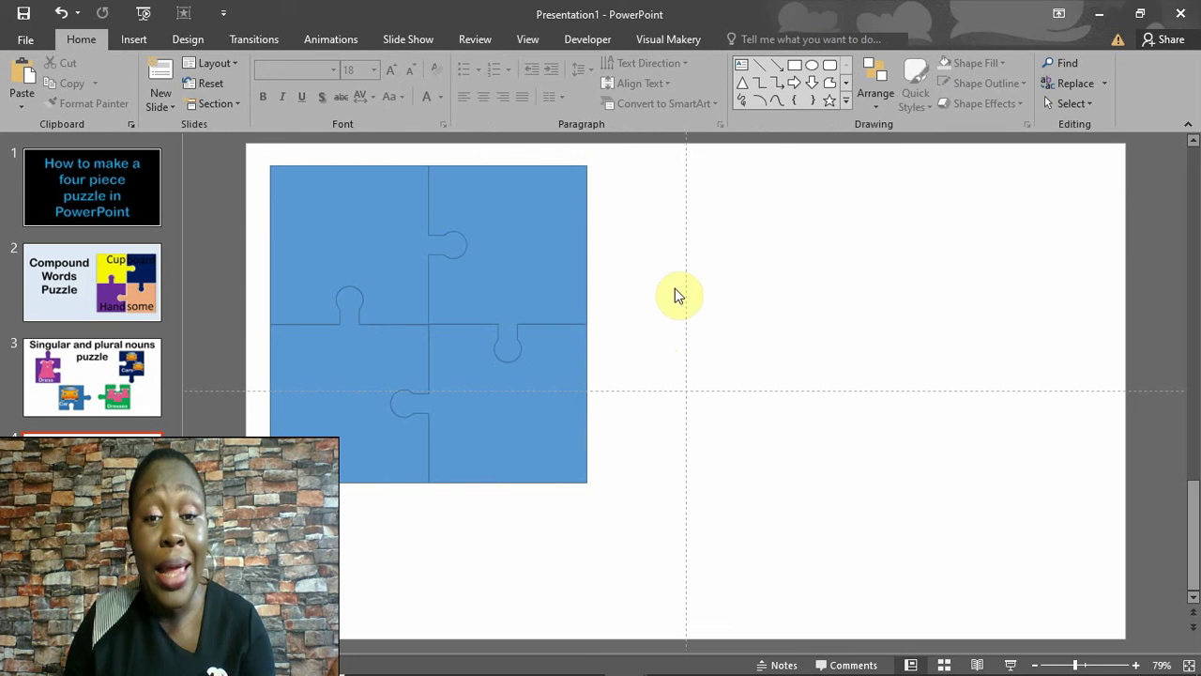
# Move all four puzzle pieces together toward the center of the slide
pyautogui.moveTo(225, 137); pyautogui.dragTo(648, 549)
pyautogui.moveTo(488, 448)
pyautogui.mouseDown()
pyautogui.moveTo(649, 478)
pyautogui.moveTo(689, 507)
pyautogui.moveTo(655, 500)
pyautogui.mouseUp()
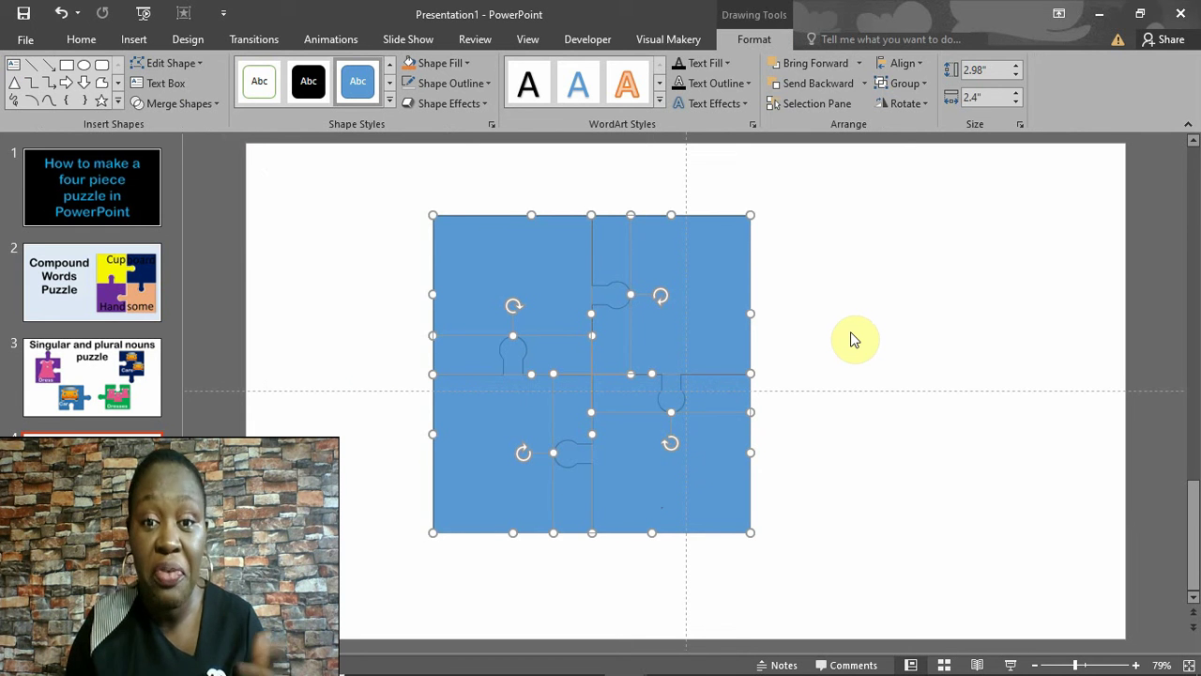
pyautogui.click(852, 340)
# Fill the upper-left puzzle piece with yellow and the upper-right piece with red
pyautogui.click(510, 310)
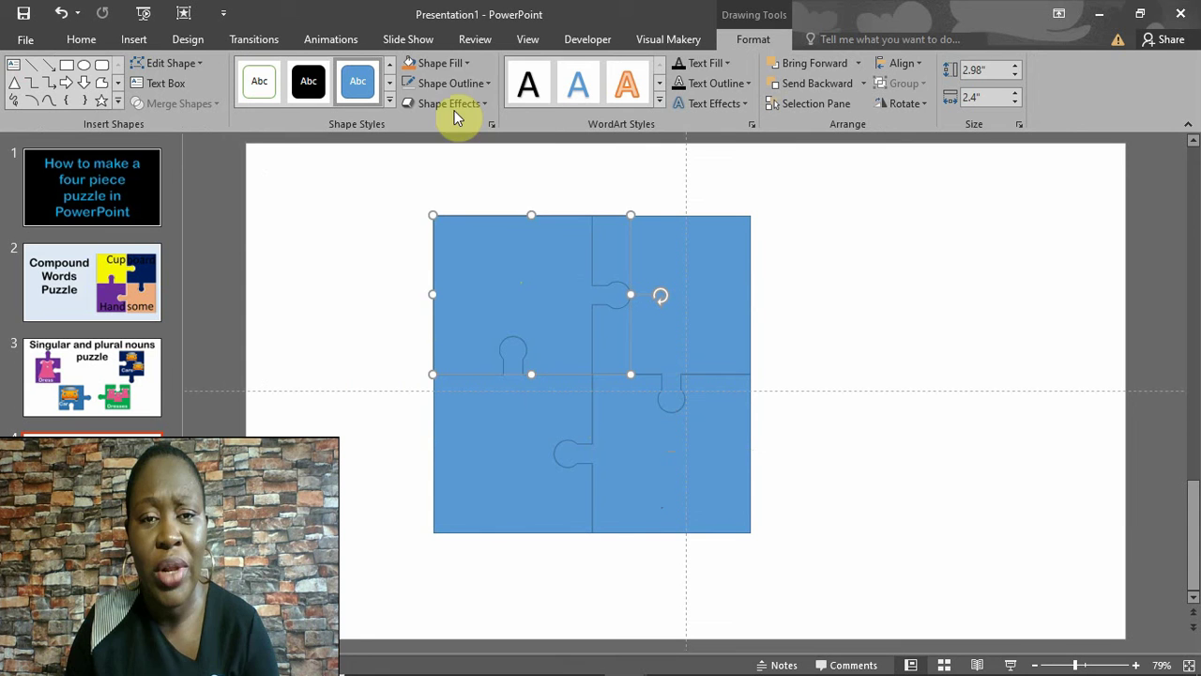
pyautogui.click(466, 63)
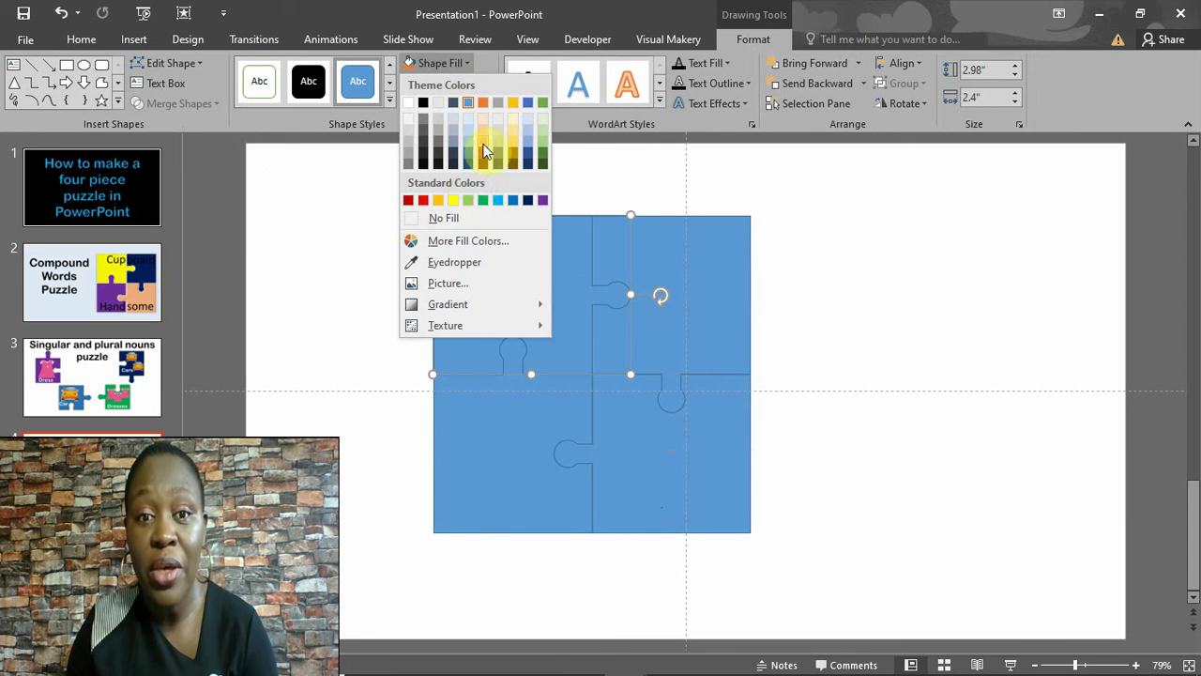
pyautogui.click(451, 200)
pyautogui.click(685, 243)
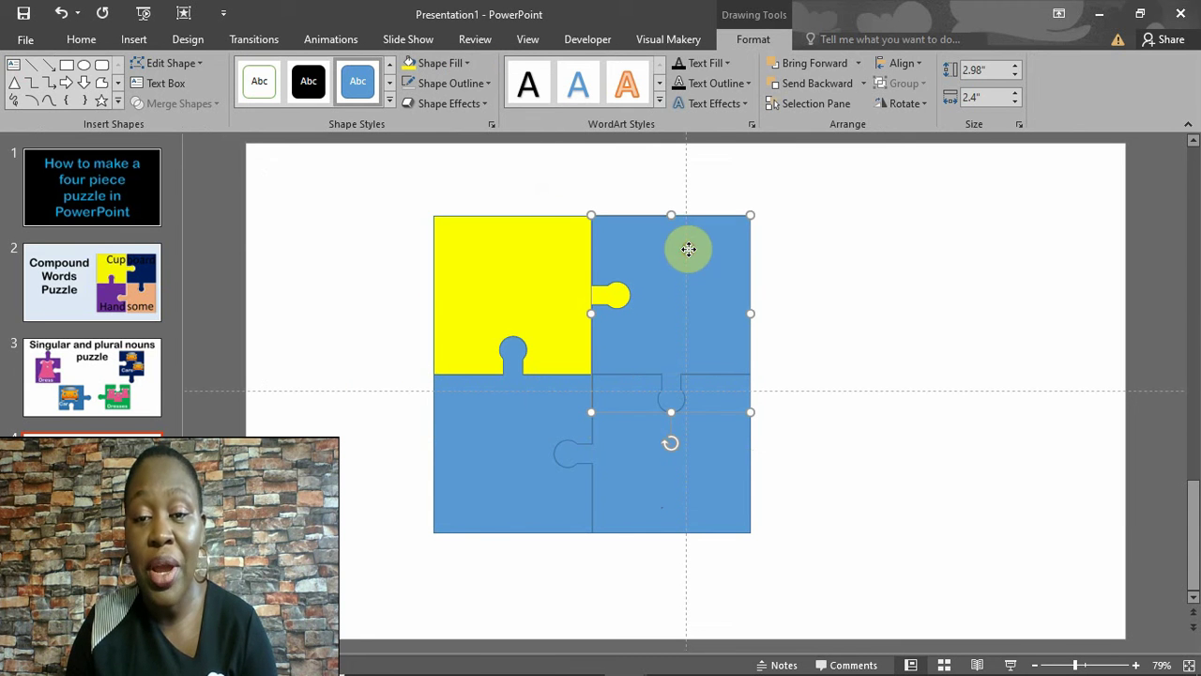
pyautogui.click(444, 66)
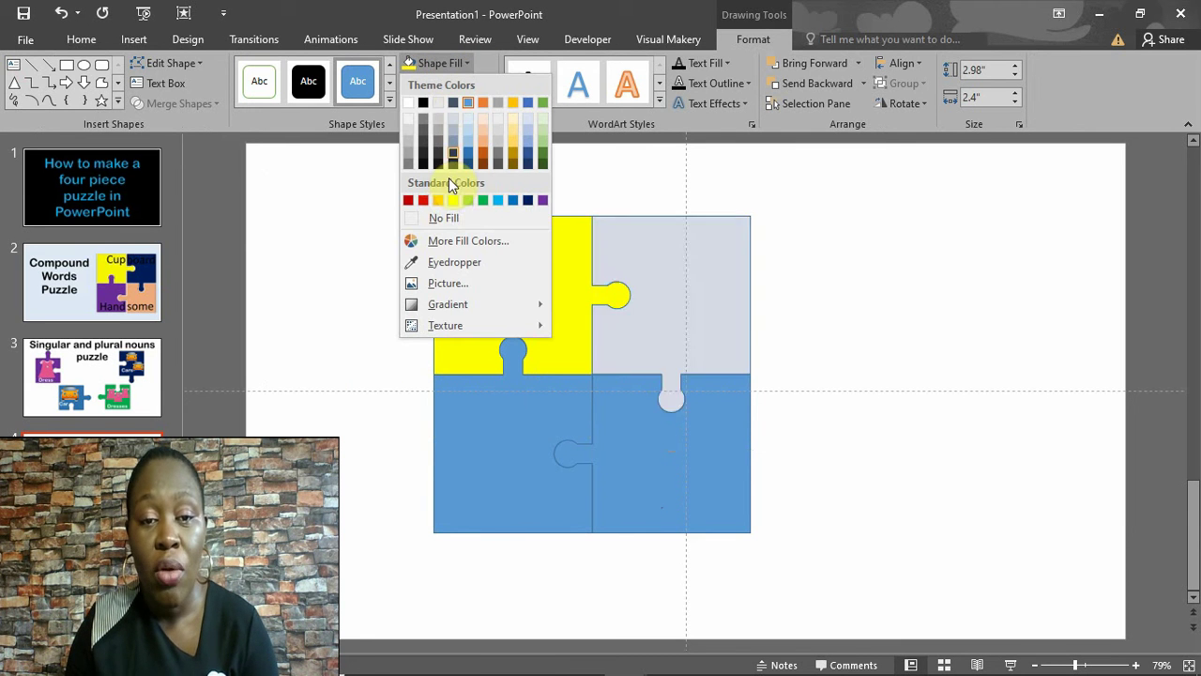
pyautogui.click(425, 201)
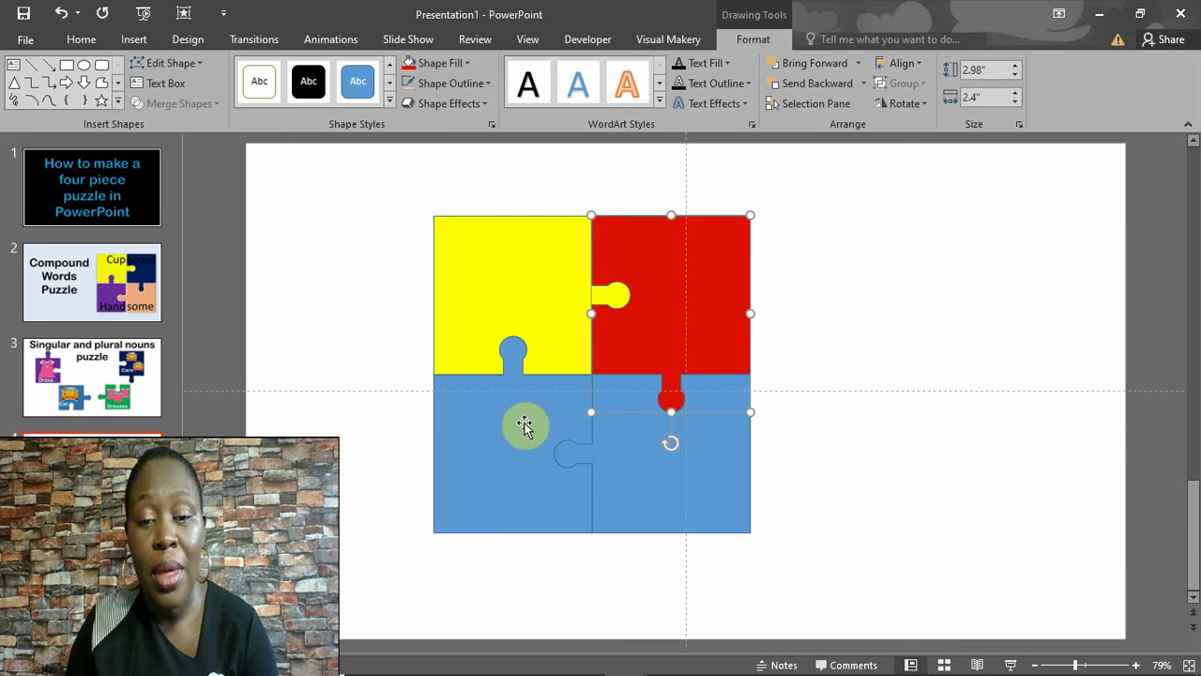
# Fill the lower-left puzzle piece with purple and the lower-right piece with light blue
pyautogui.click(516, 434)
pyautogui.click(451, 65)
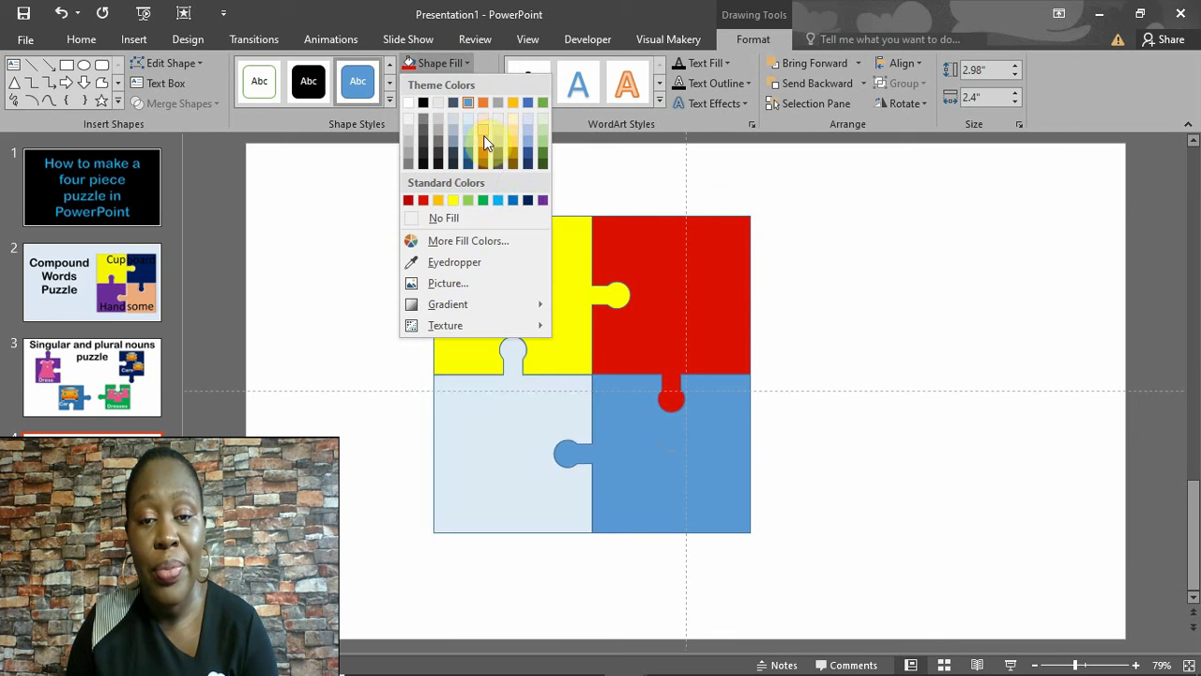
pyautogui.click(543, 201)
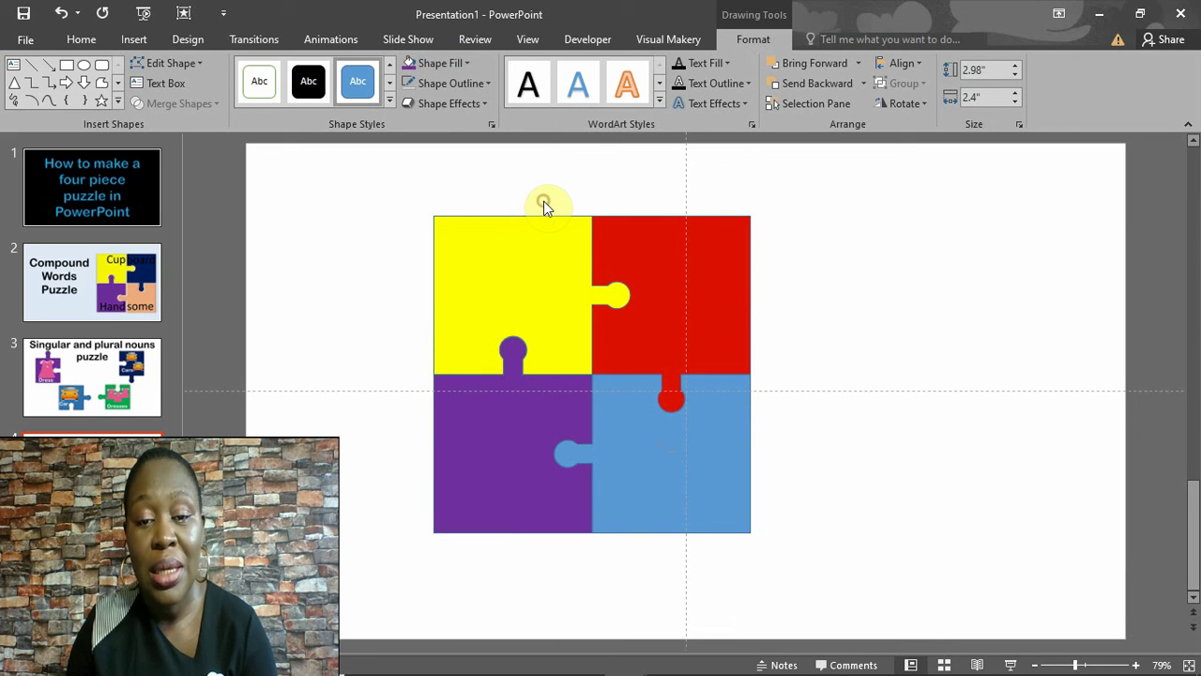
pyautogui.click(666, 454)
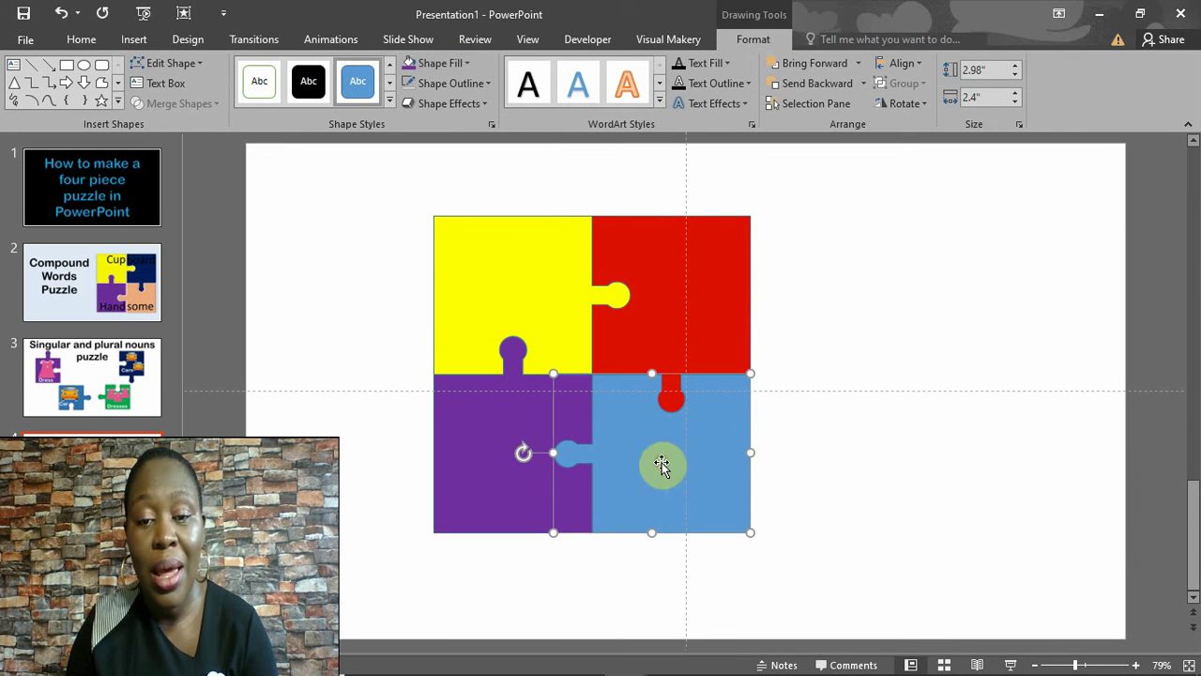
pyautogui.click(441, 63)
pyautogui.click(500, 201)
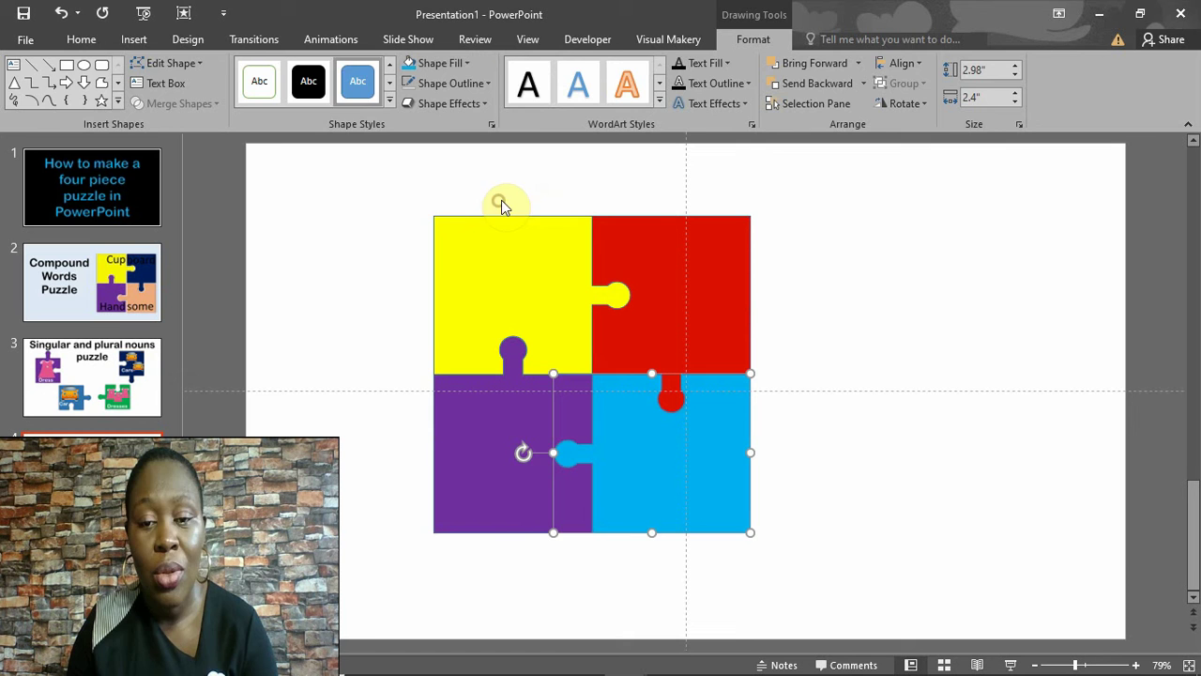
pyautogui.click(838, 215)
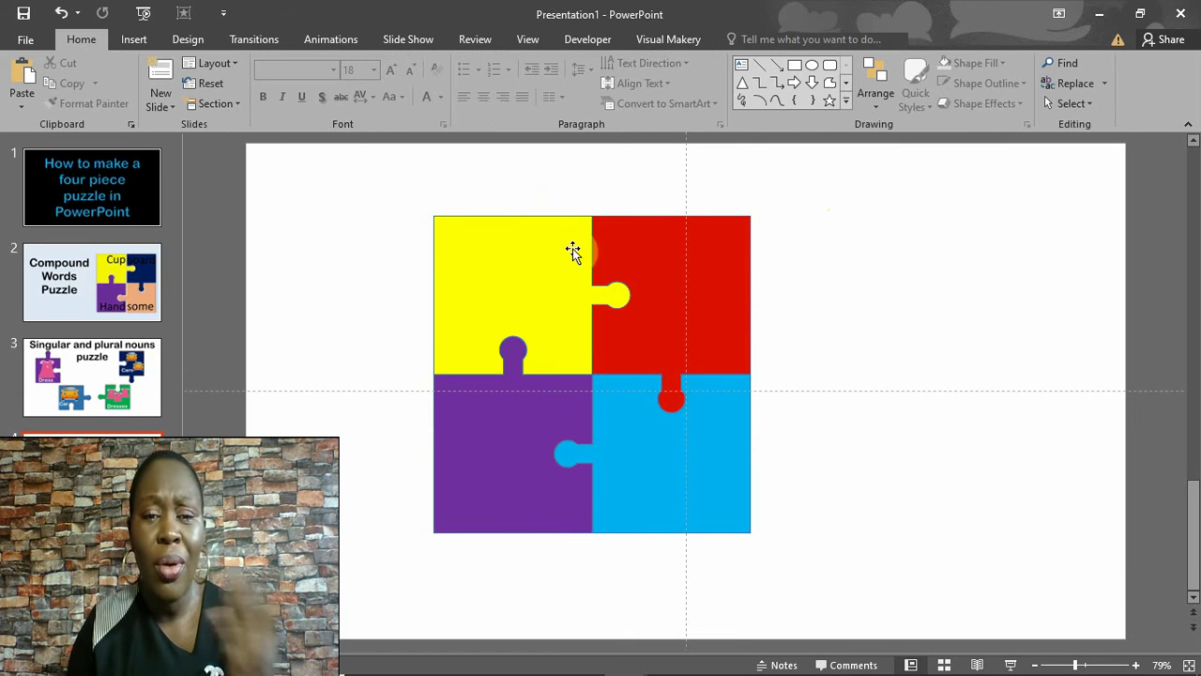
# Remove the outline from all four puzzle pieces
pyautogui.moveTo(388, 185)
pyautogui.mouseDown()
pyautogui.moveTo(872, 638)
pyautogui.moveTo(893, 640)
pyautogui.mouseUp()
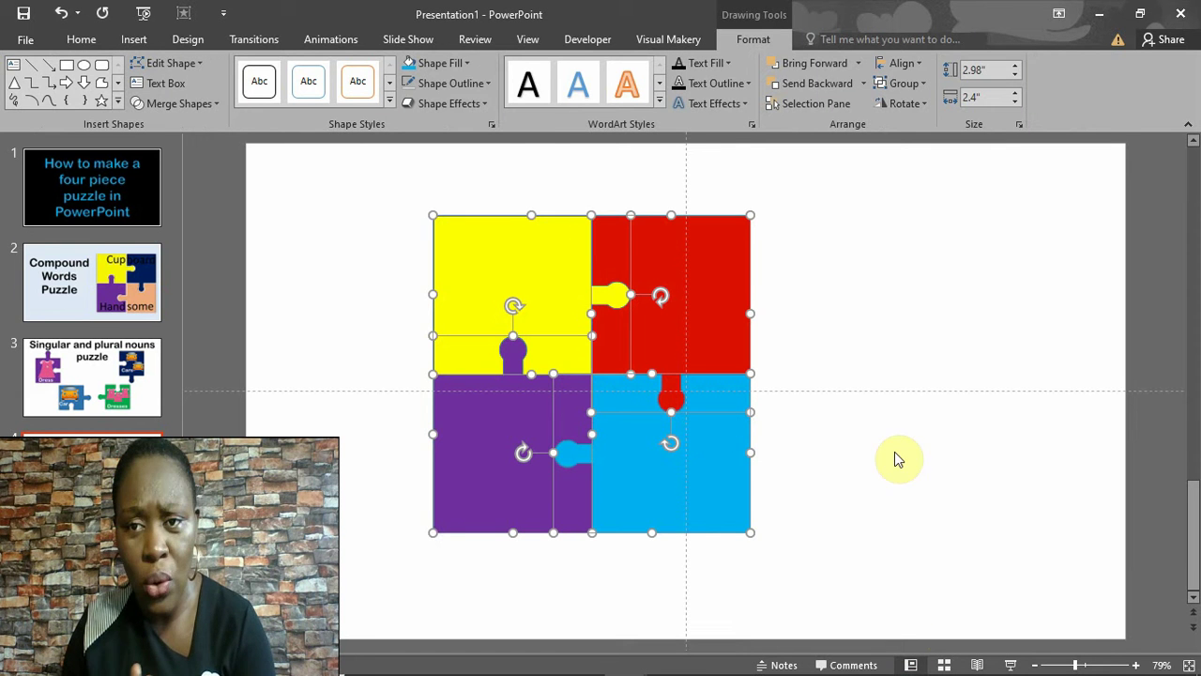
pyautogui.click(462, 82)
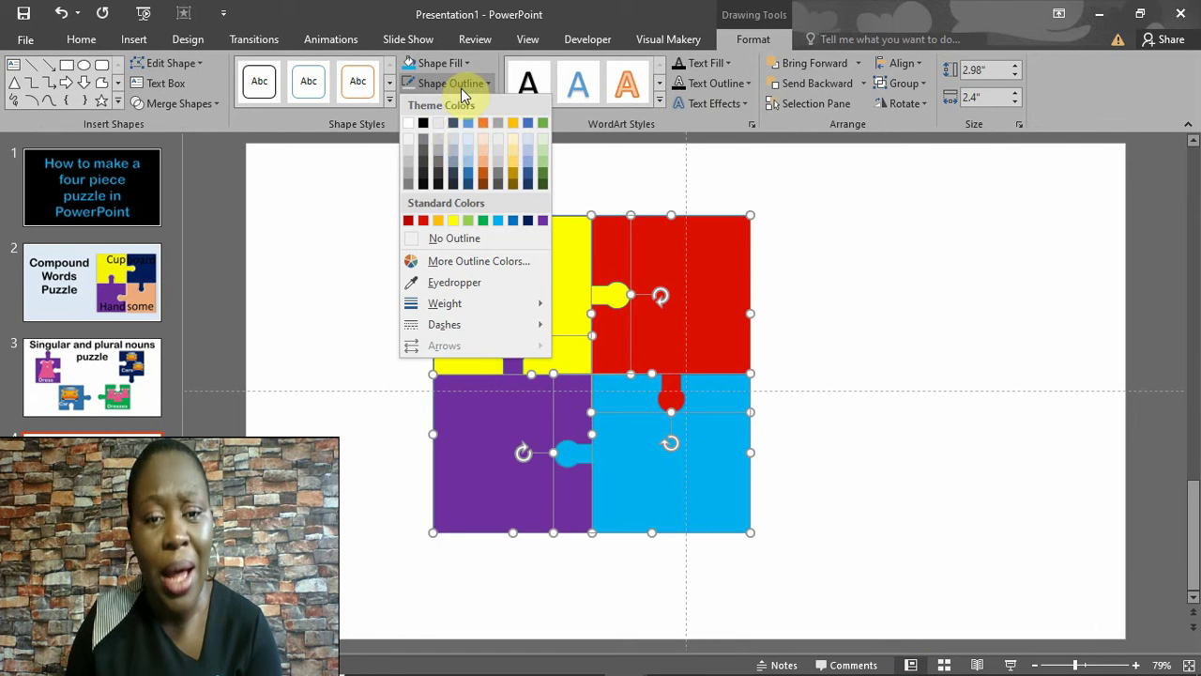
pyautogui.click(457, 241)
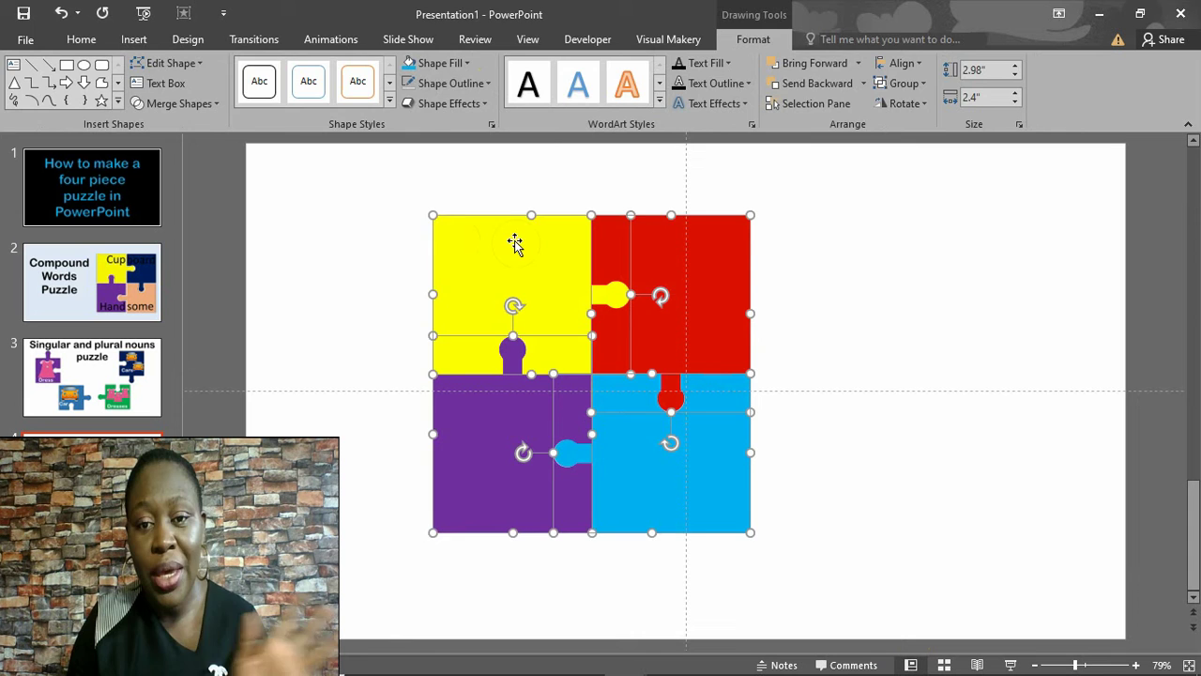
pyautogui.click(925, 260)
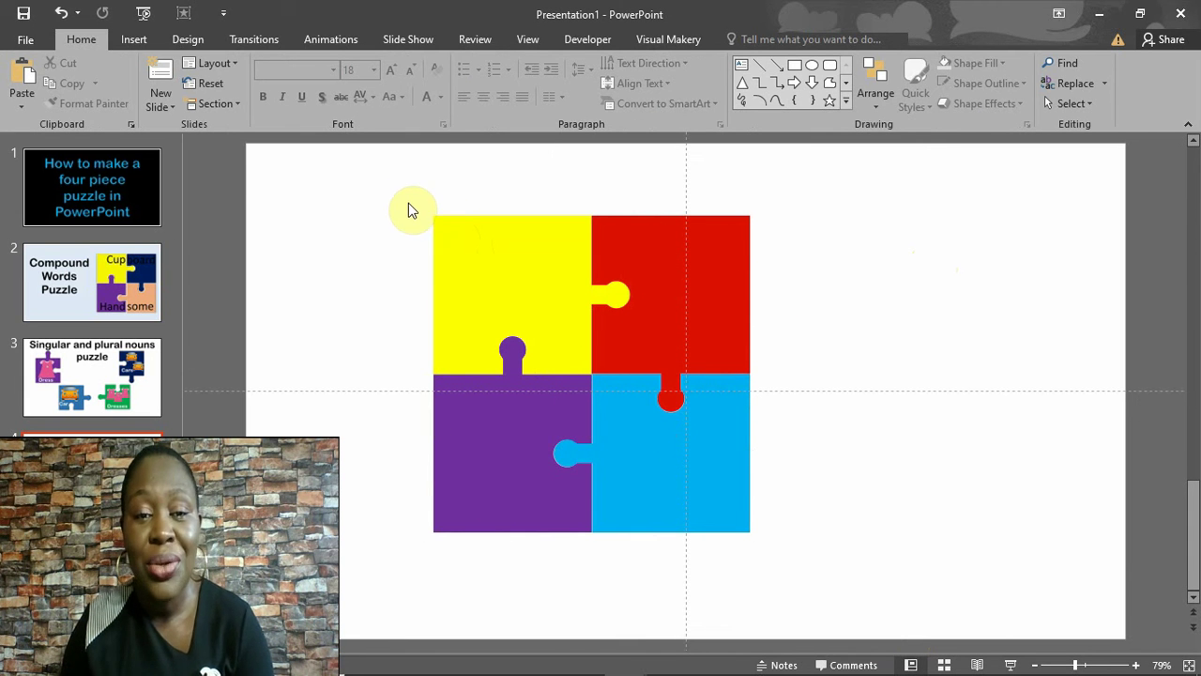
# Apply the first preset shape effect to all four puzzle pieces
pyautogui.moveTo(408, 203)
pyautogui.mouseDown()
pyautogui.moveTo(530, 422)
pyautogui.moveTo(865, 596)
pyautogui.mouseUp()
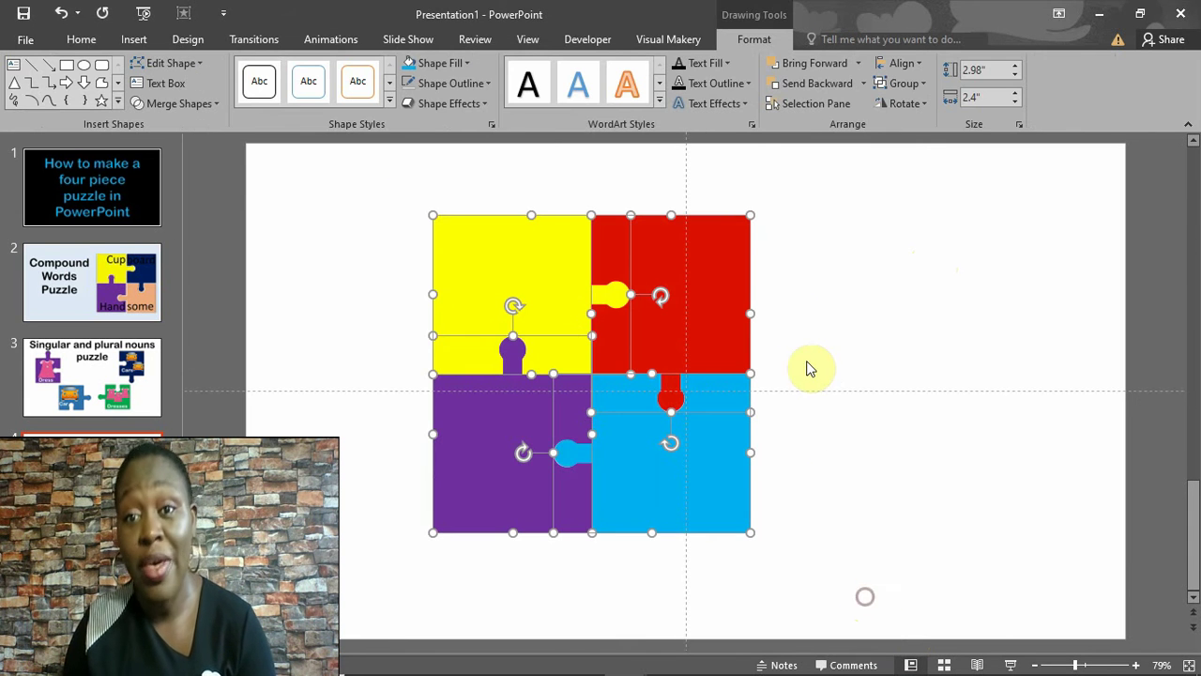
pyautogui.click(474, 104)
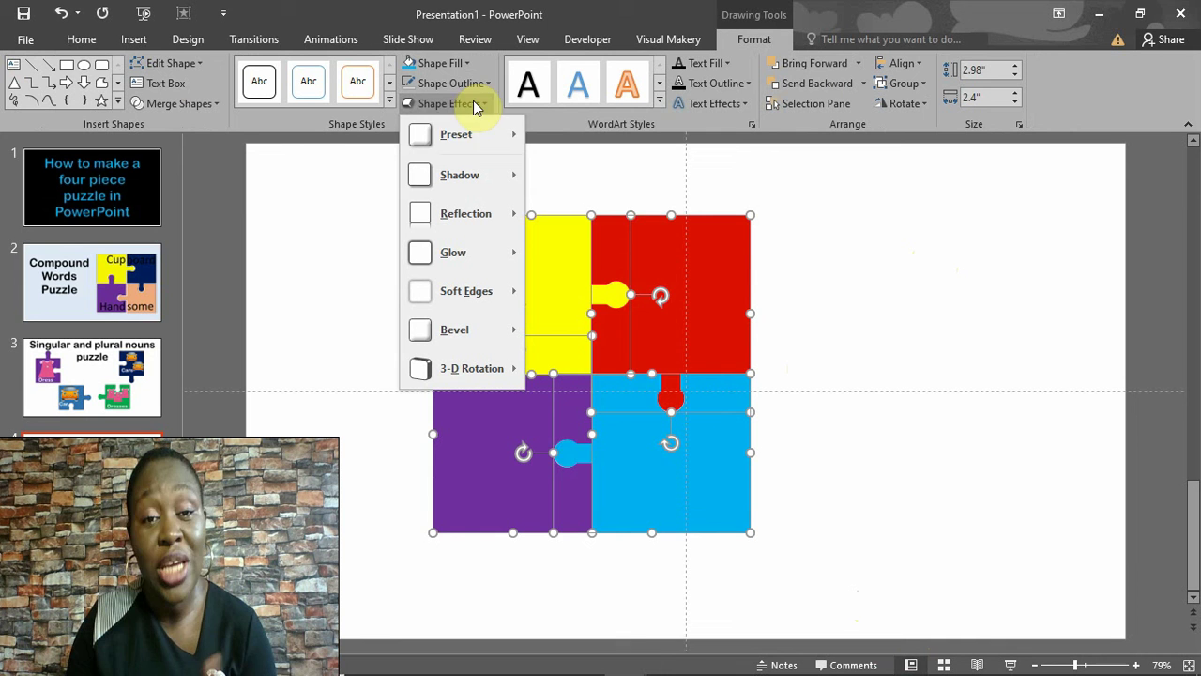
pyautogui.moveTo(459, 137)
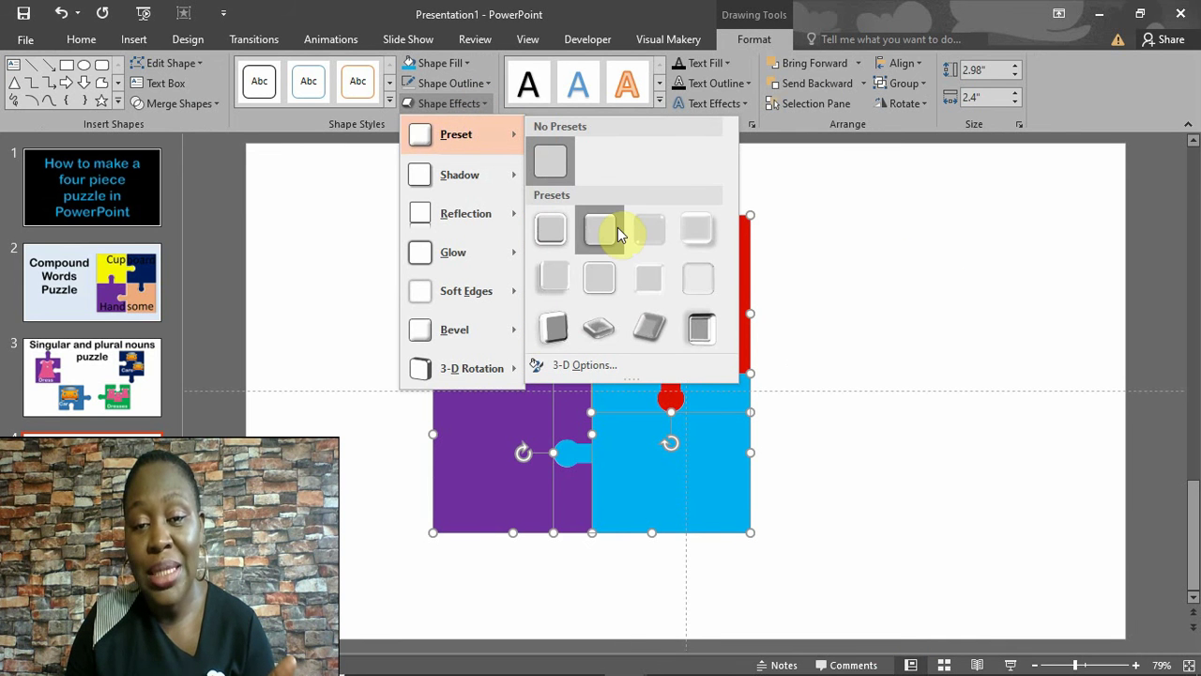
pyautogui.click(550, 229)
pyautogui.click(849, 248)
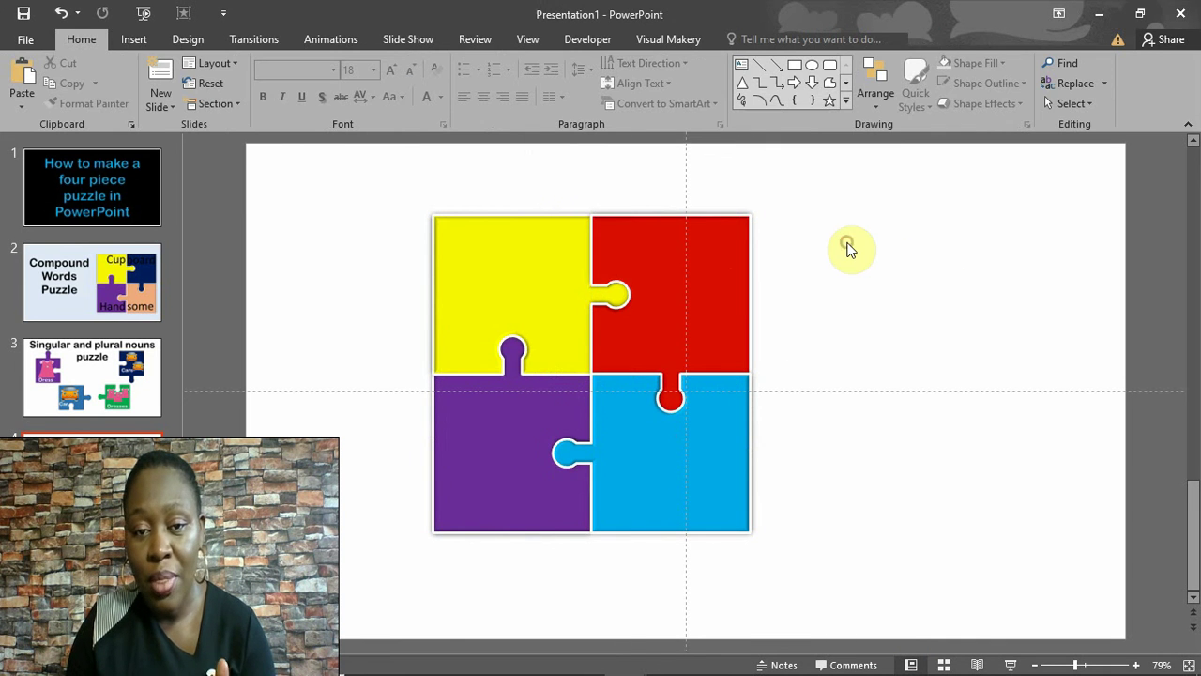
# Set the slide background to a solid light orange fill
pyautogui.rightClick(872, 296)
pyautogui.click(932, 439)
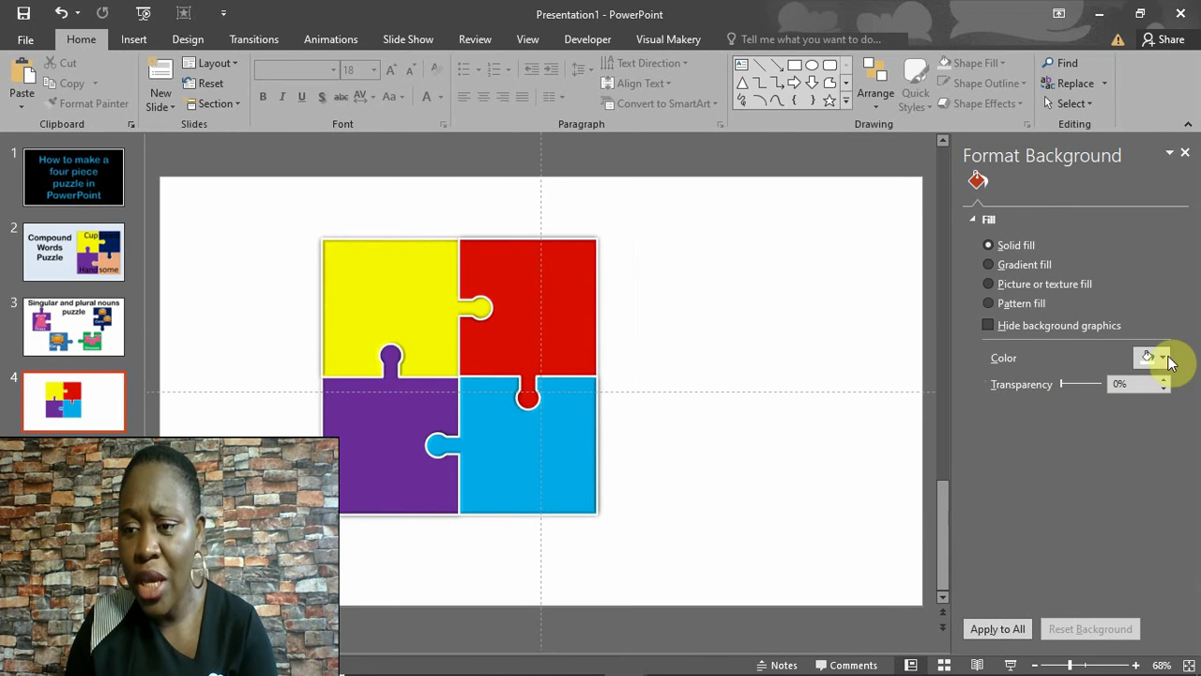
pyautogui.click(1162, 358)
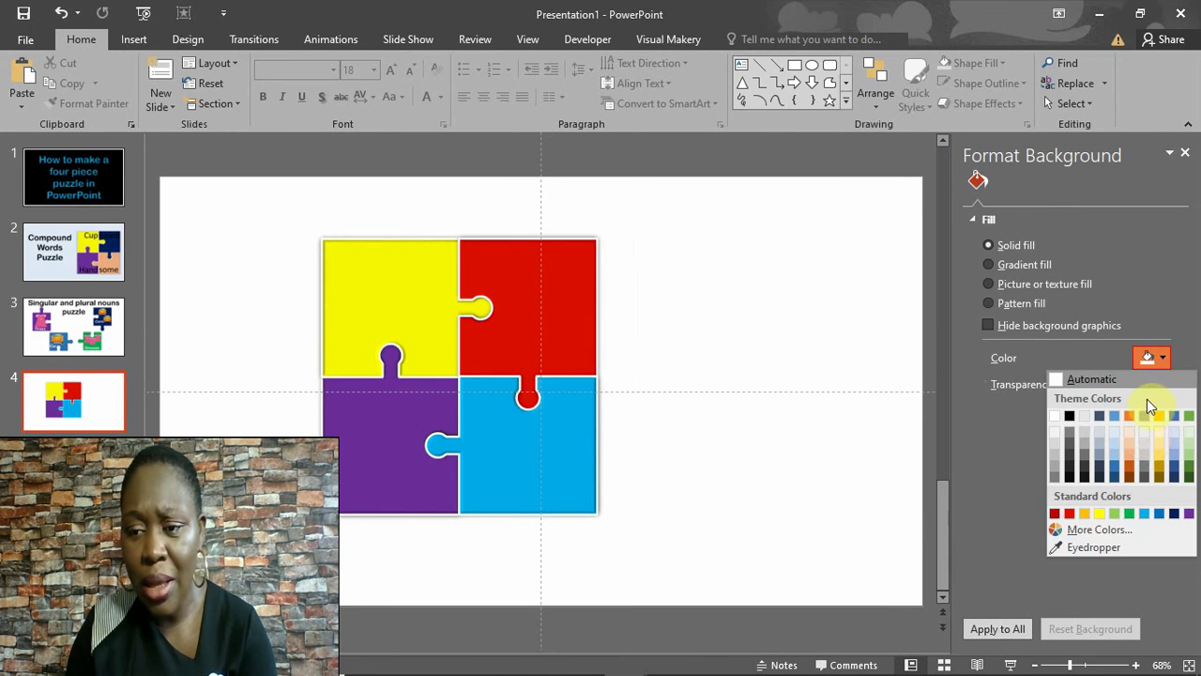
pyautogui.click(1129, 445)
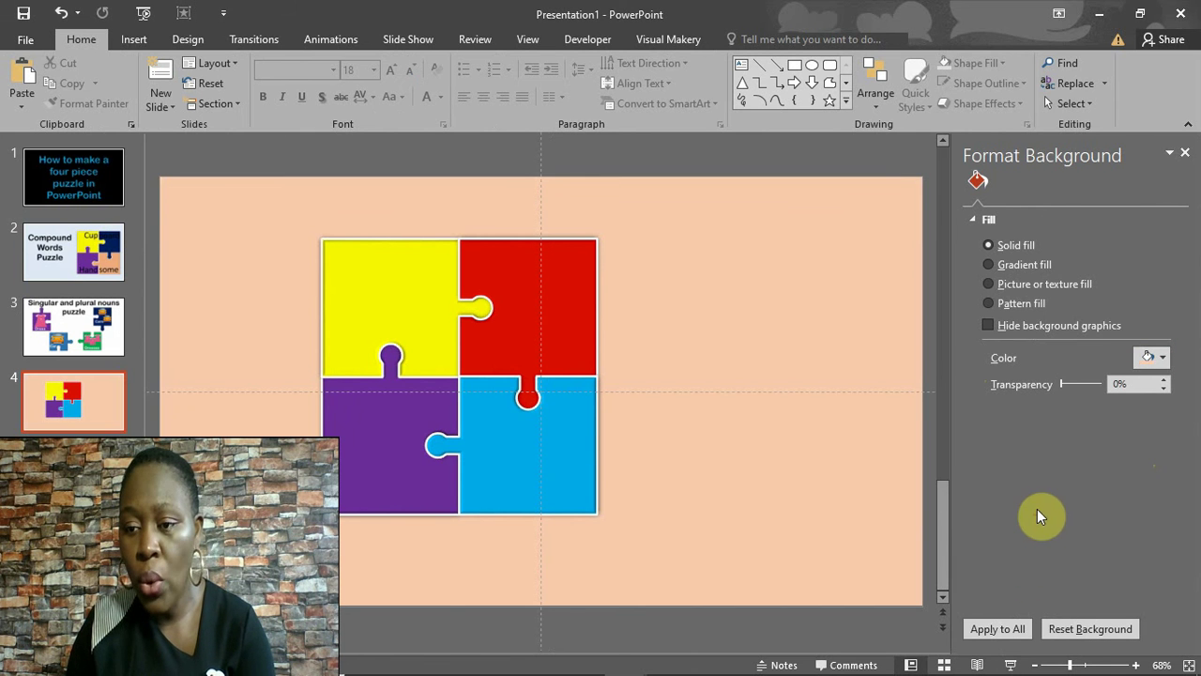
# Duplicate the complete four-piece puzzle and place the copy to the right of the original, level with it
pyautogui.click(1185, 155)
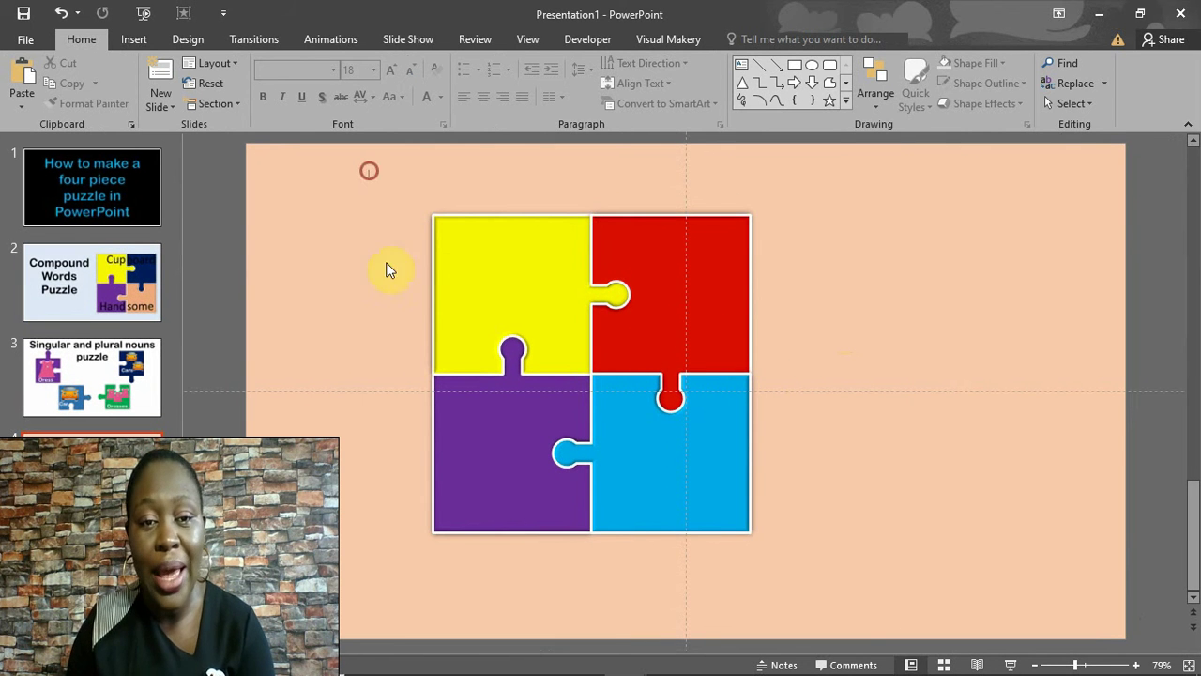
pyautogui.moveTo(368, 171); pyautogui.dragTo(851, 594)
pyautogui.hotkey('ctrl', 'd')
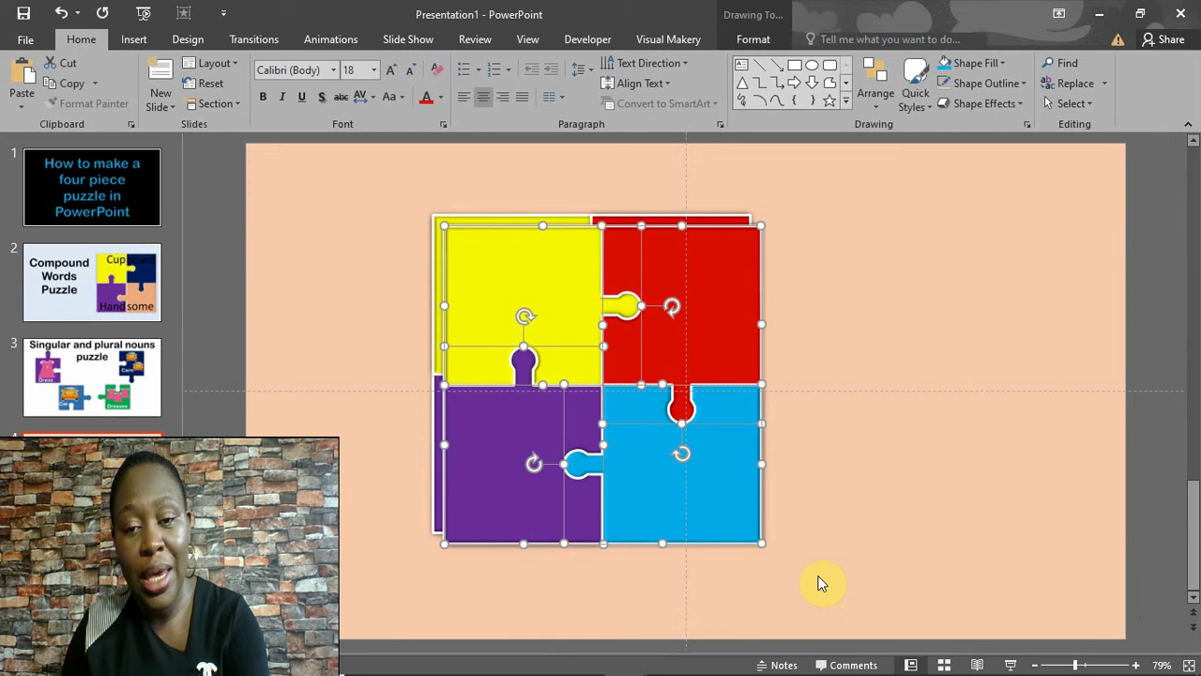
pyautogui.moveTo(635, 464); pyautogui.dragTo(976, 451)
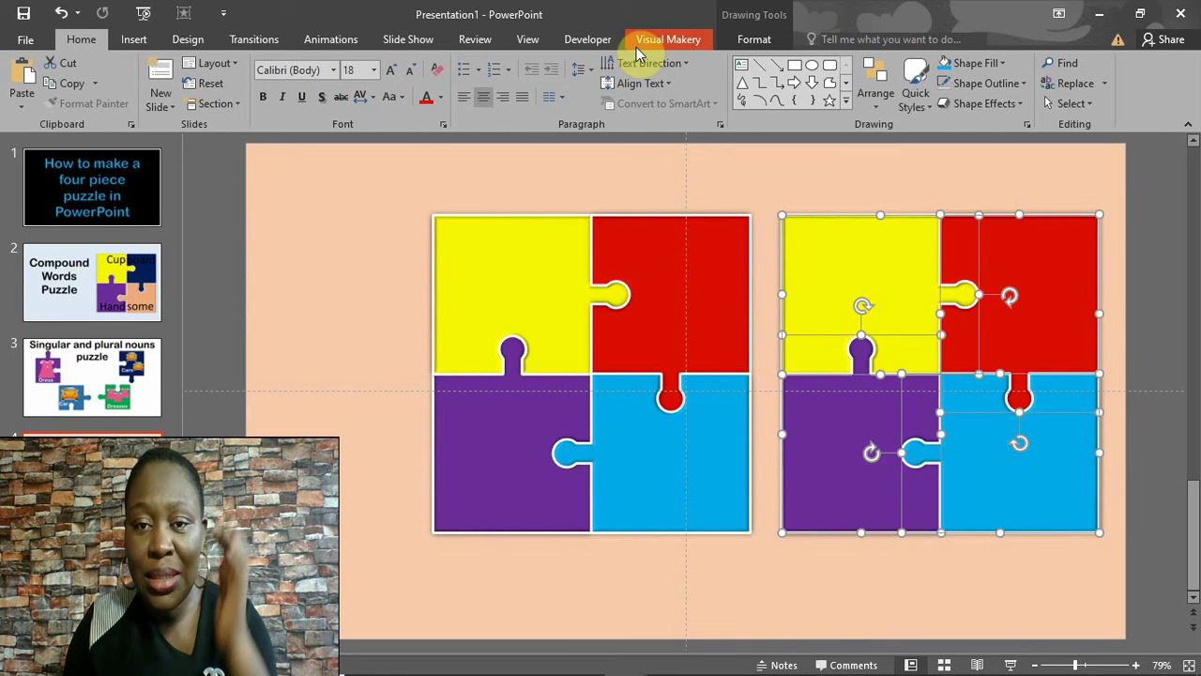
# Apply the fourth bevel effect of the second row to all four pieces of the duplicated puzzle
pyautogui.click(751, 43)
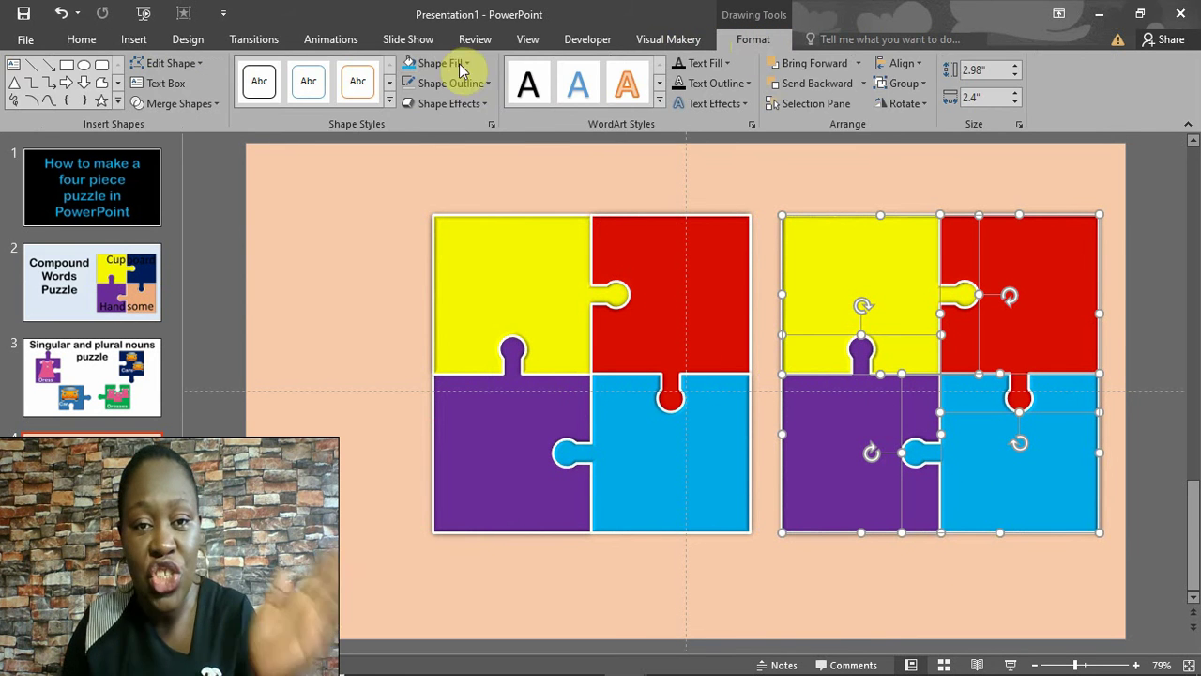
pyautogui.click(449, 104)
pyautogui.moveTo(452, 134)
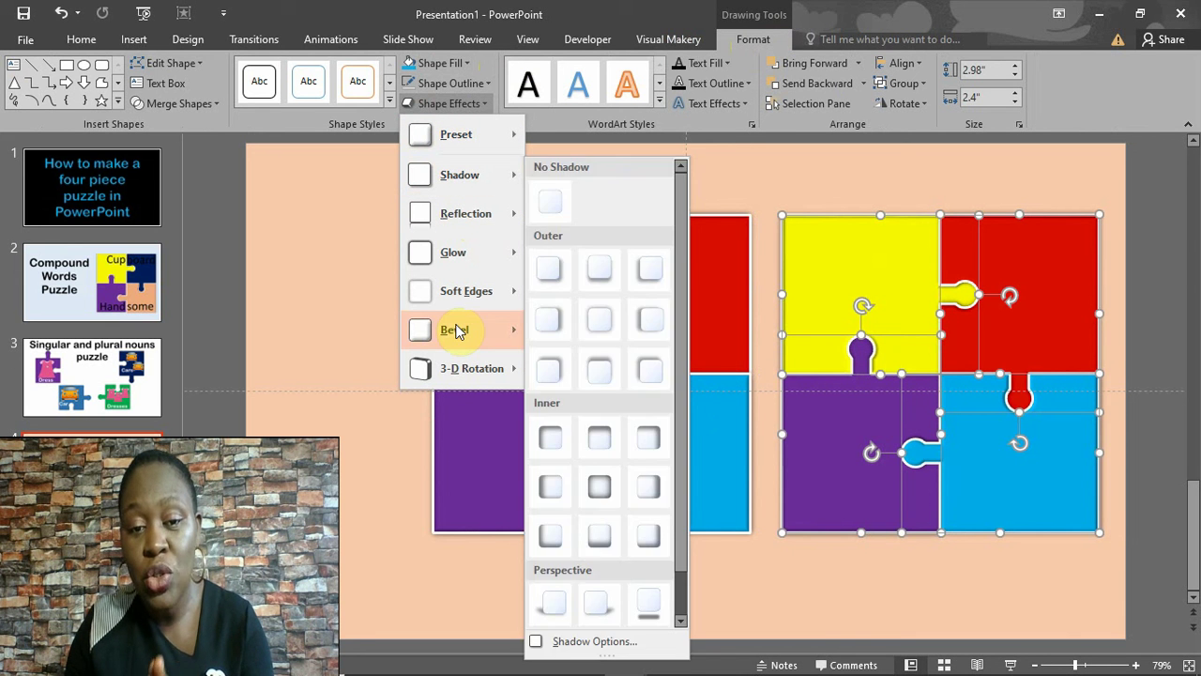
pyautogui.moveTo(451, 338)
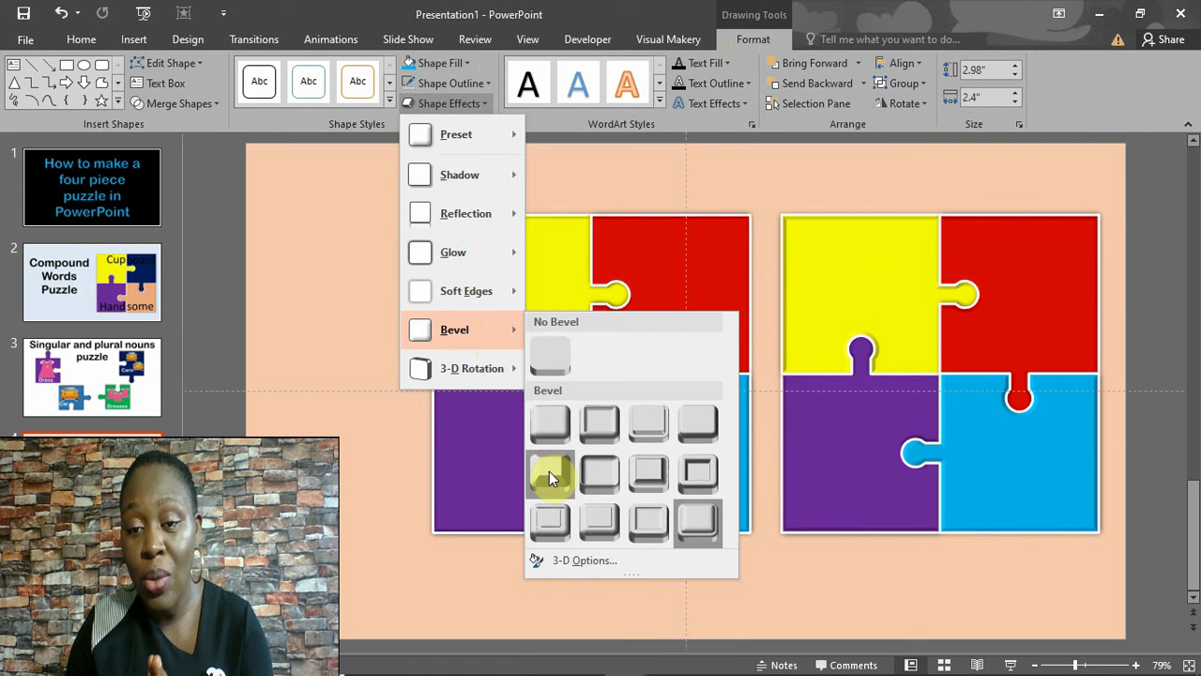
pyautogui.click(699, 475)
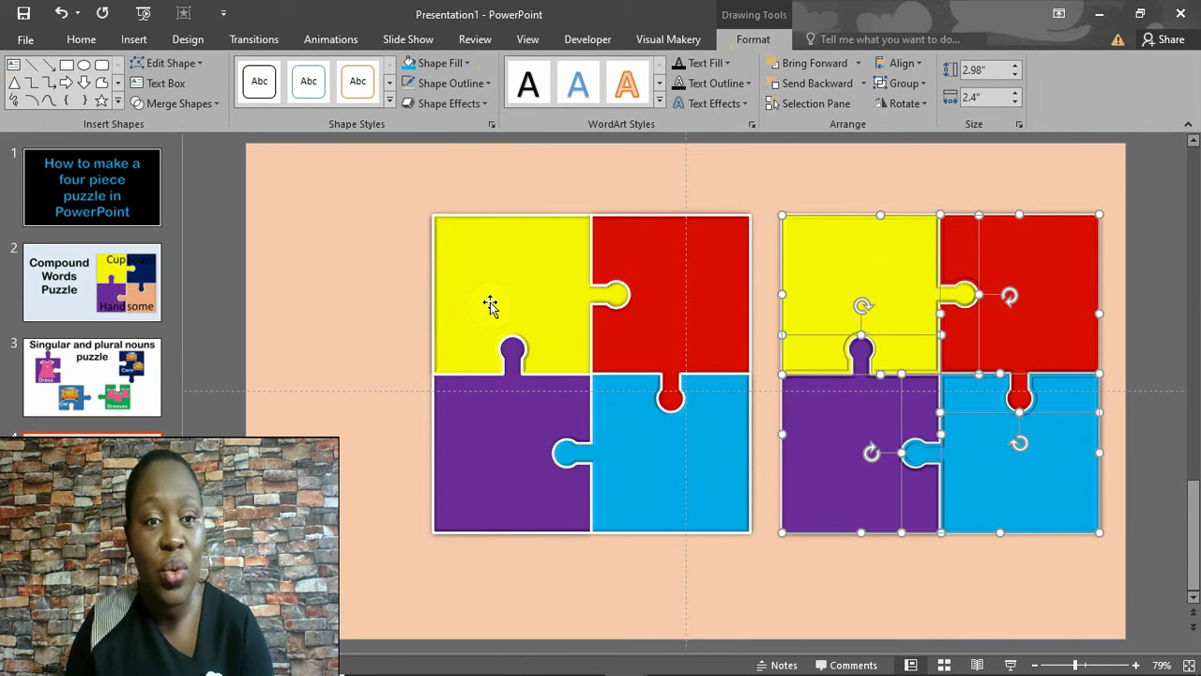
pyautogui.click(813, 178)
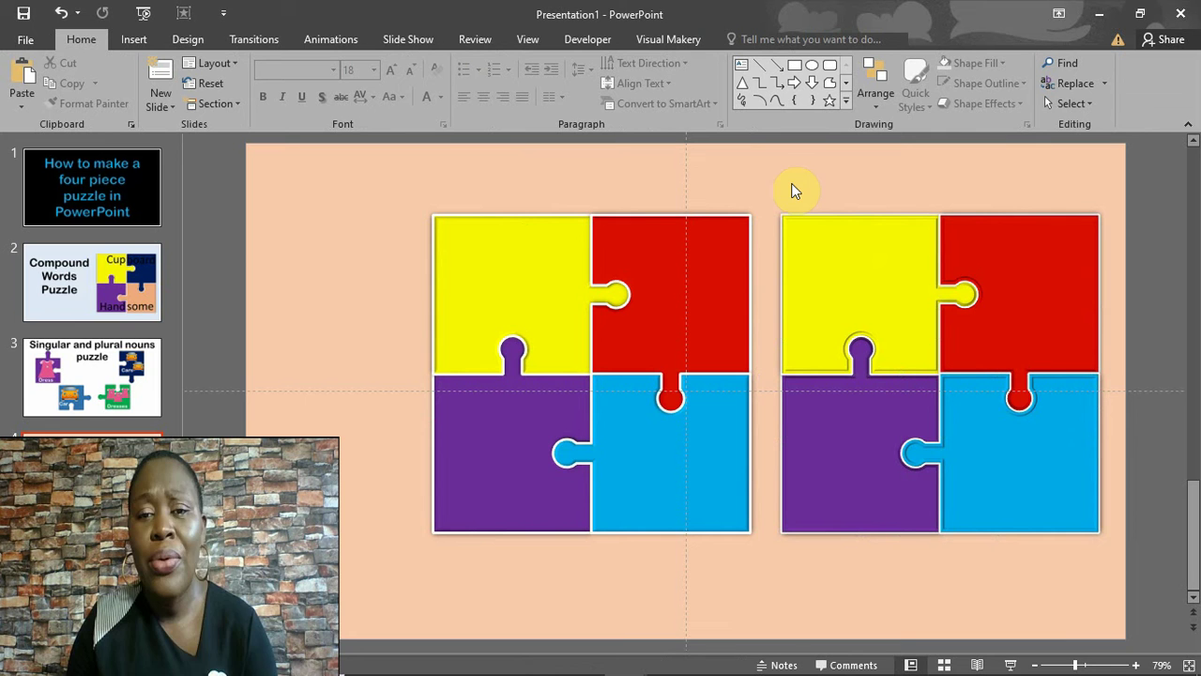
# Check the compound words example on slide 2, and add a text box reading "Cup" on the original puzzle's yellow piece
pyautogui.click(96, 296)
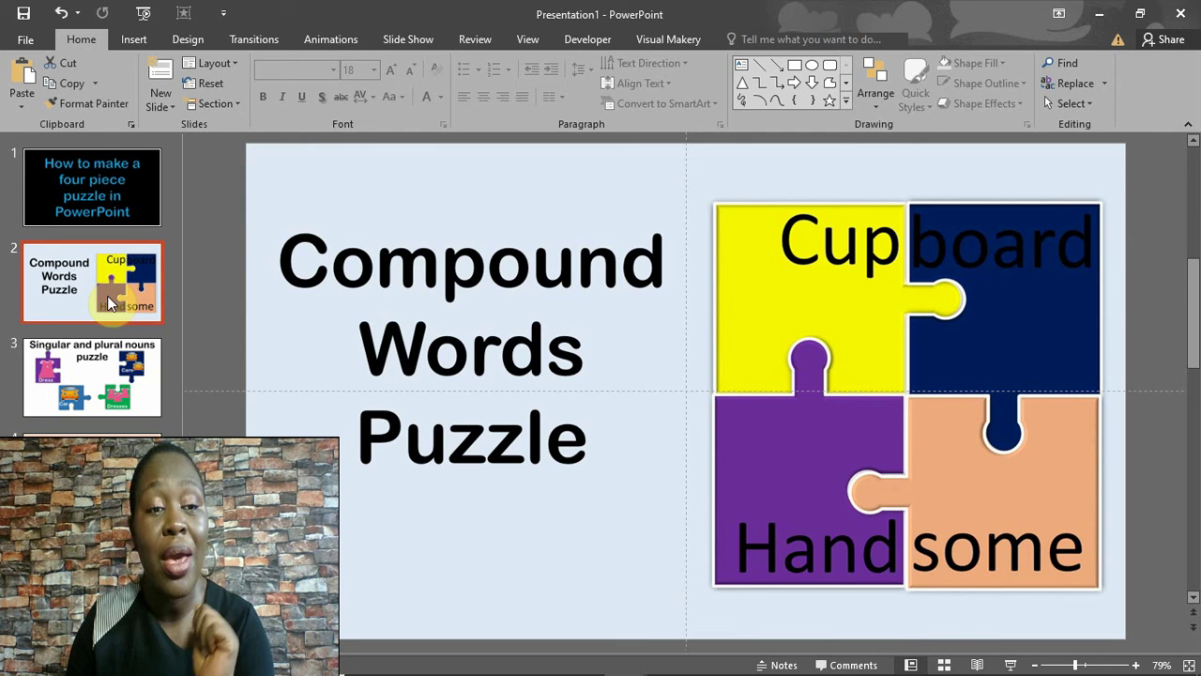
pyautogui.click(124, 466)
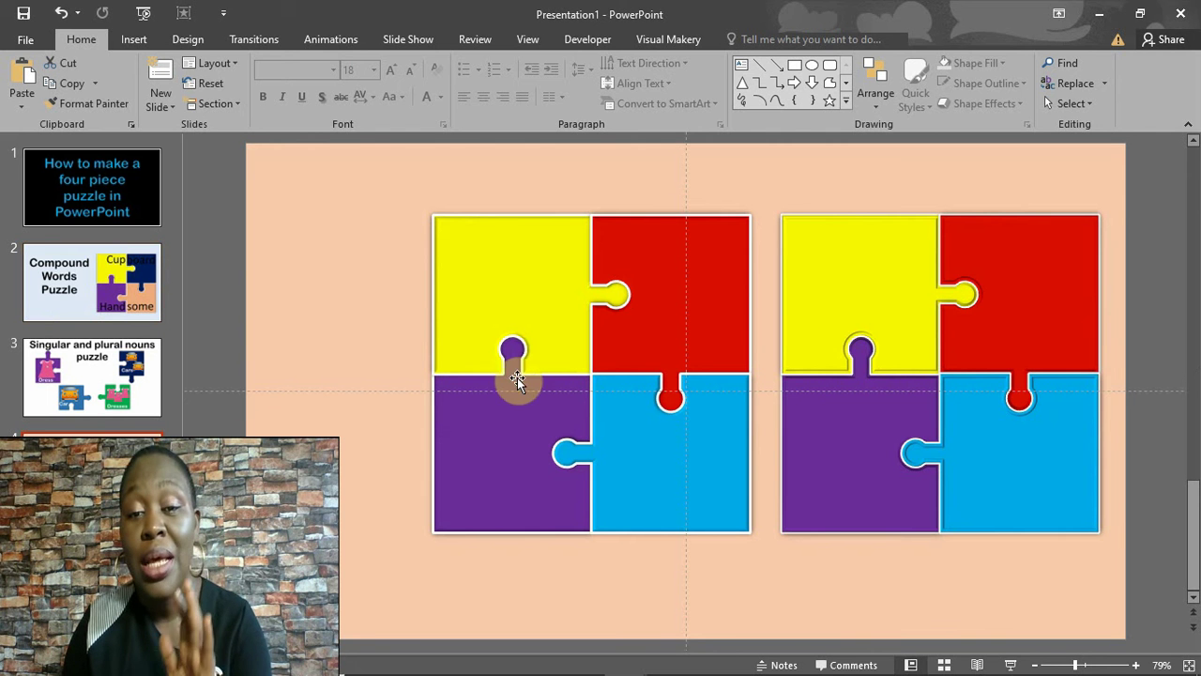
pyautogui.click(743, 61)
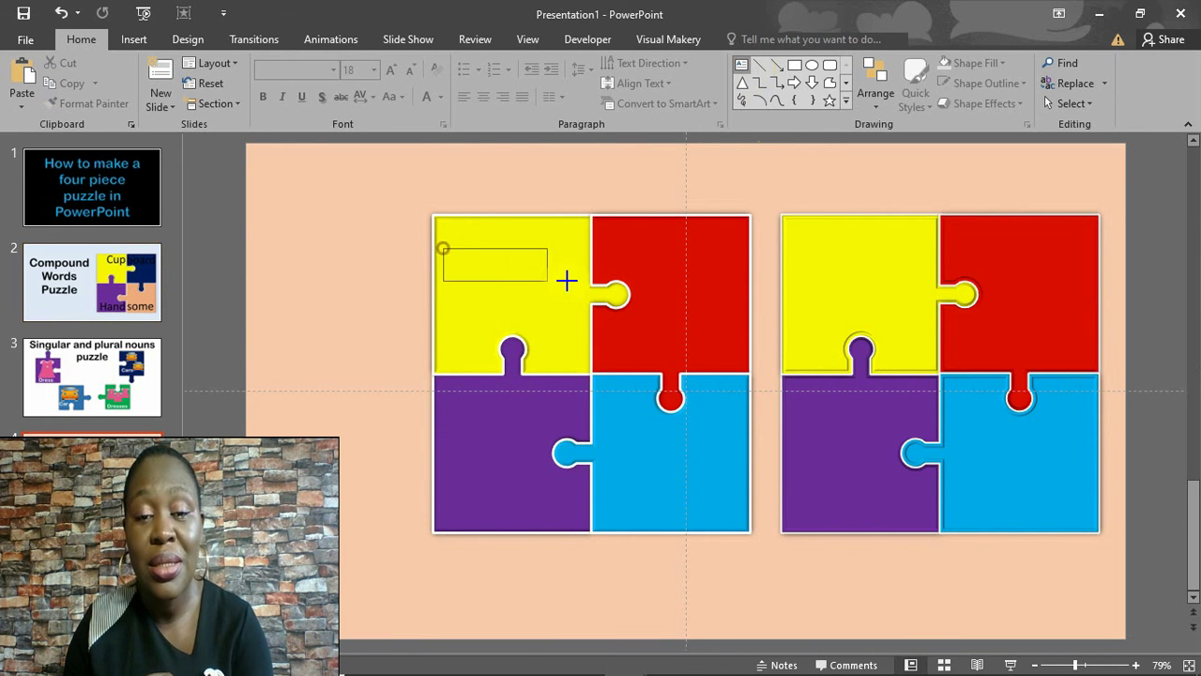
pyautogui.moveTo(582, 281); pyautogui.dragTo(583, 282)
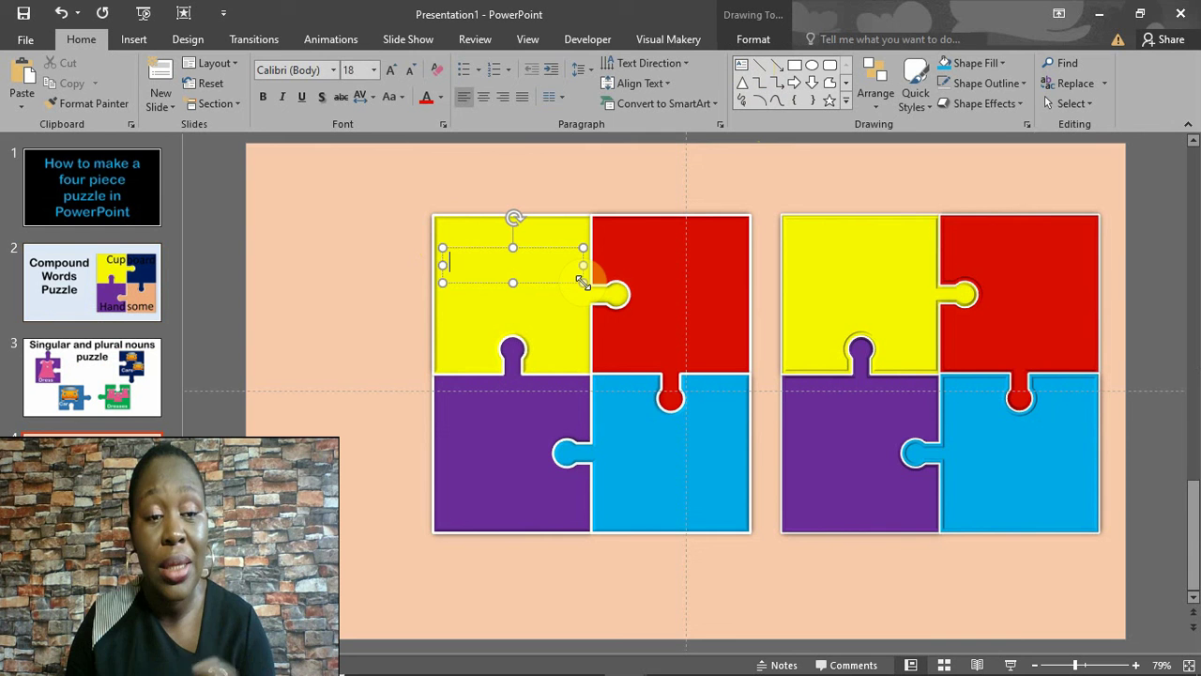
pyautogui.write('cup')
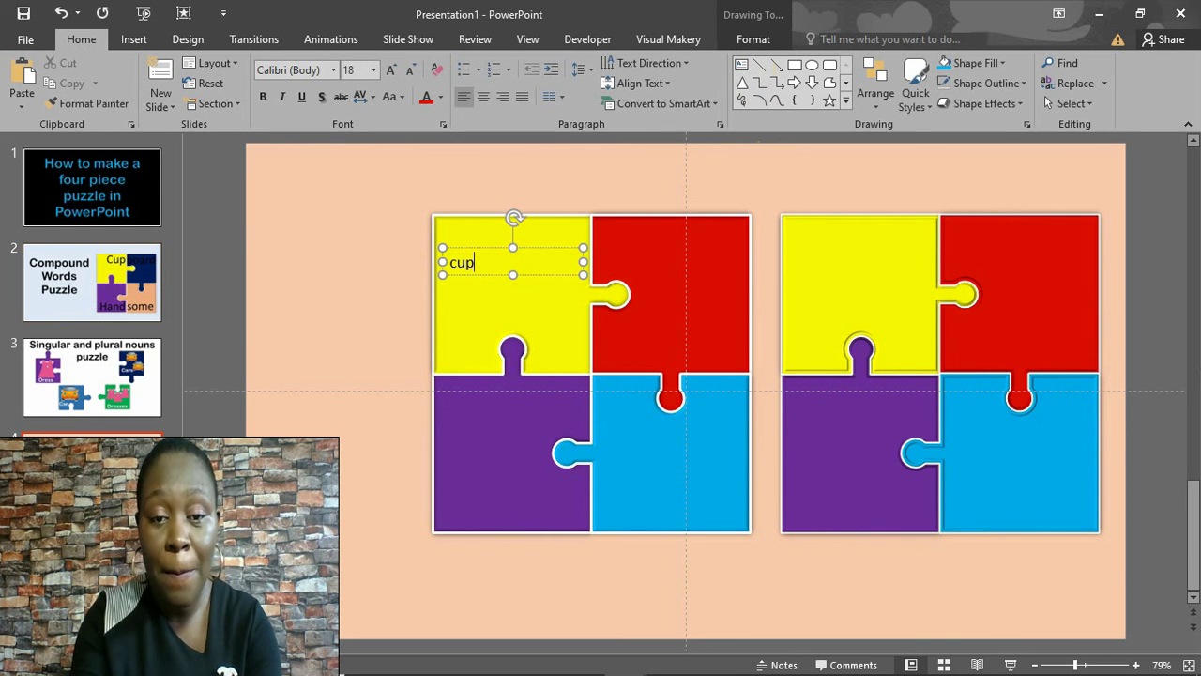
pyautogui.press('space')
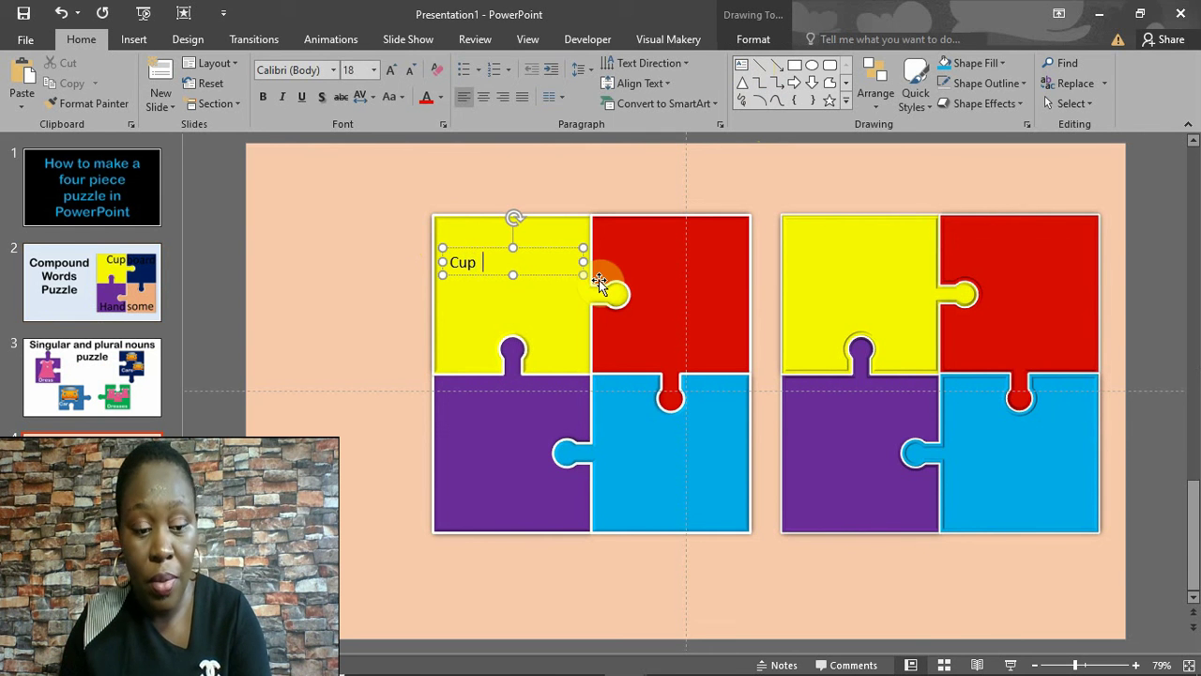
# Make the "Cup" text bold and enlarge it to 44 pt
pyautogui.hotkey('ctrl', 'a')
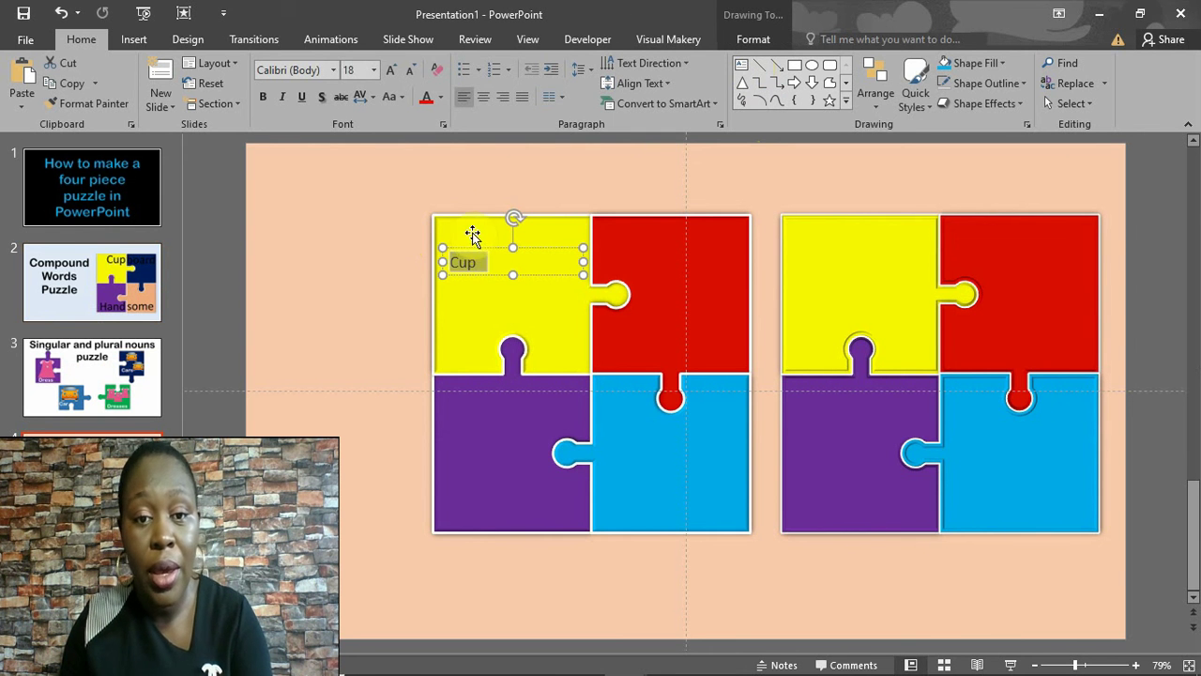
pyautogui.click(265, 100)
pyautogui.click(385, 69)
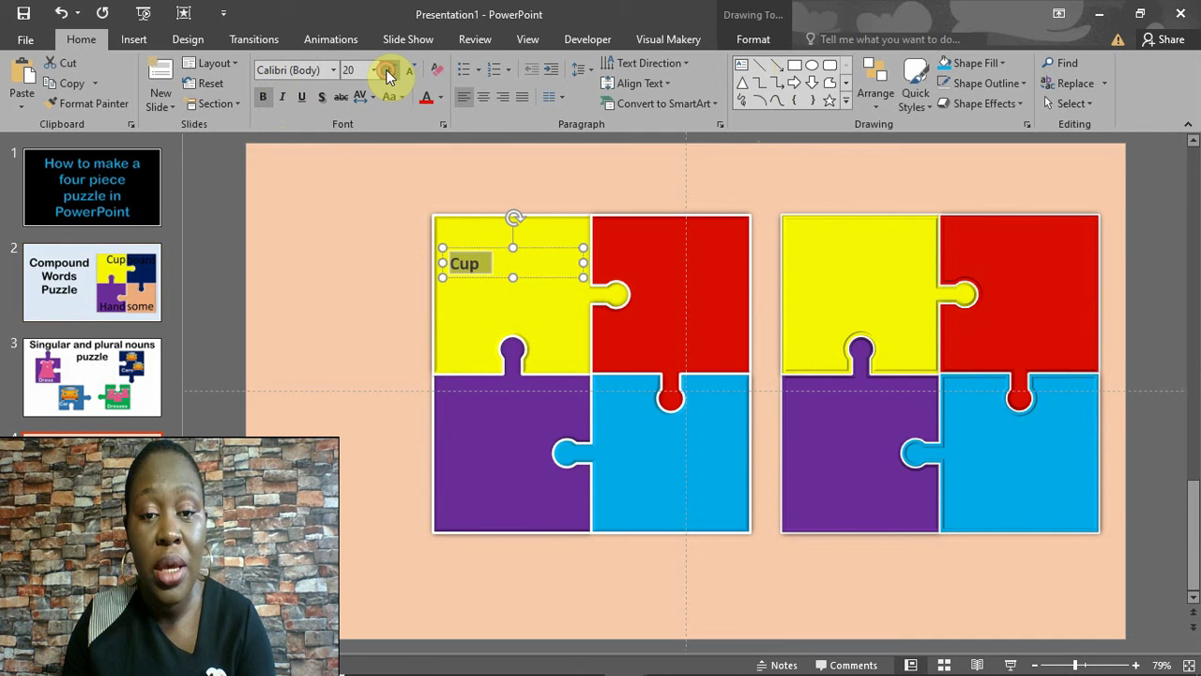
pyautogui.click(385, 70)
pyautogui.click(385, 70)
pyautogui.click(385, 69)
pyautogui.click(386, 69)
pyautogui.click(386, 69)
pyautogui.click(386, 70)
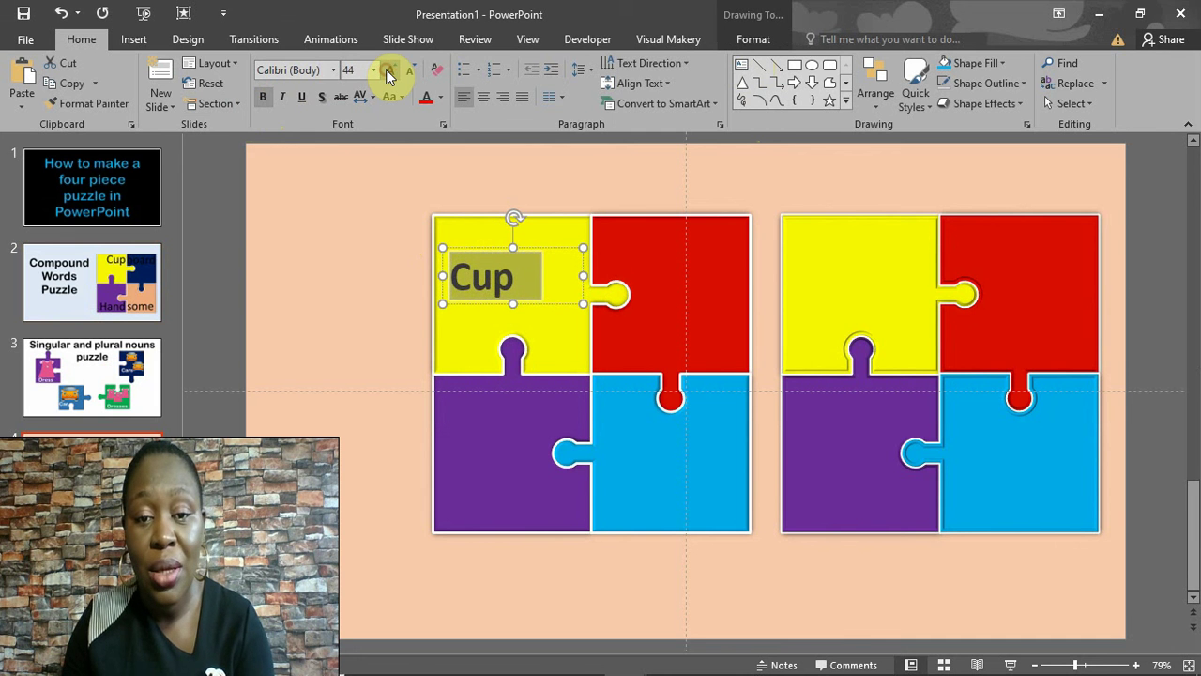
# Copy the "Cup" text box onto the red piece and replace its text with "Board"
pyautogui.click(551, 249)
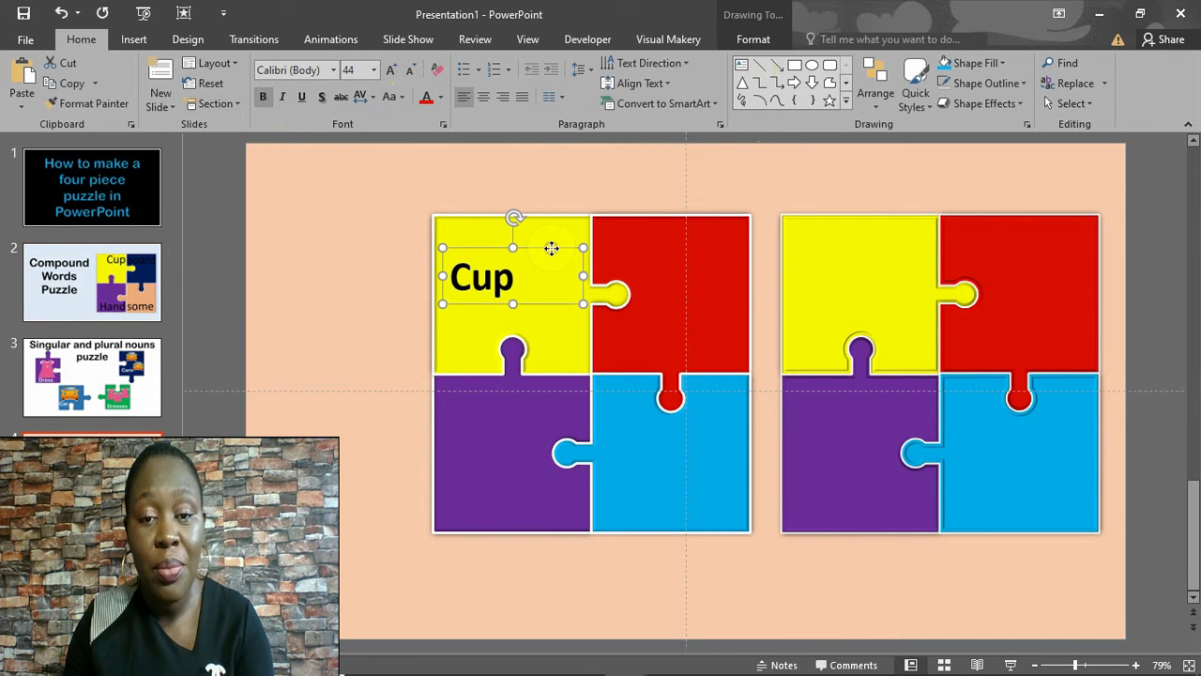
pyautogui.moveTo(553, 257); pyautogui.dragTo(723, 228)
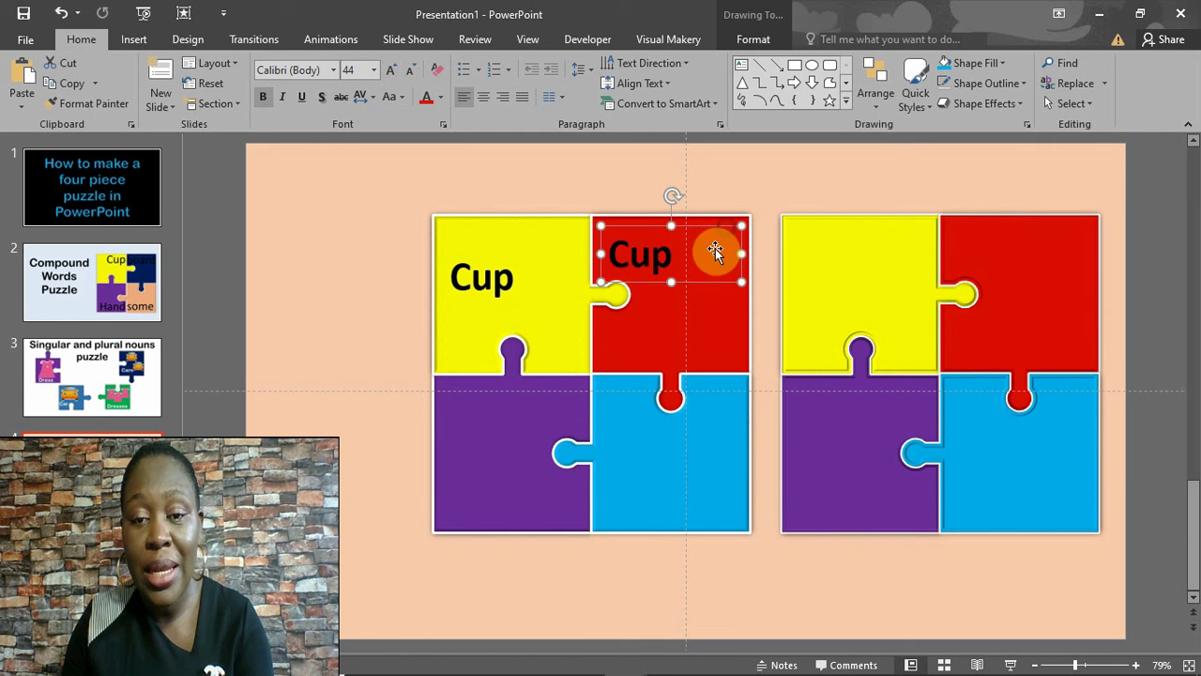
pyautogui.moveTo(620, 255); pyautogui.dragTo(685, 252)
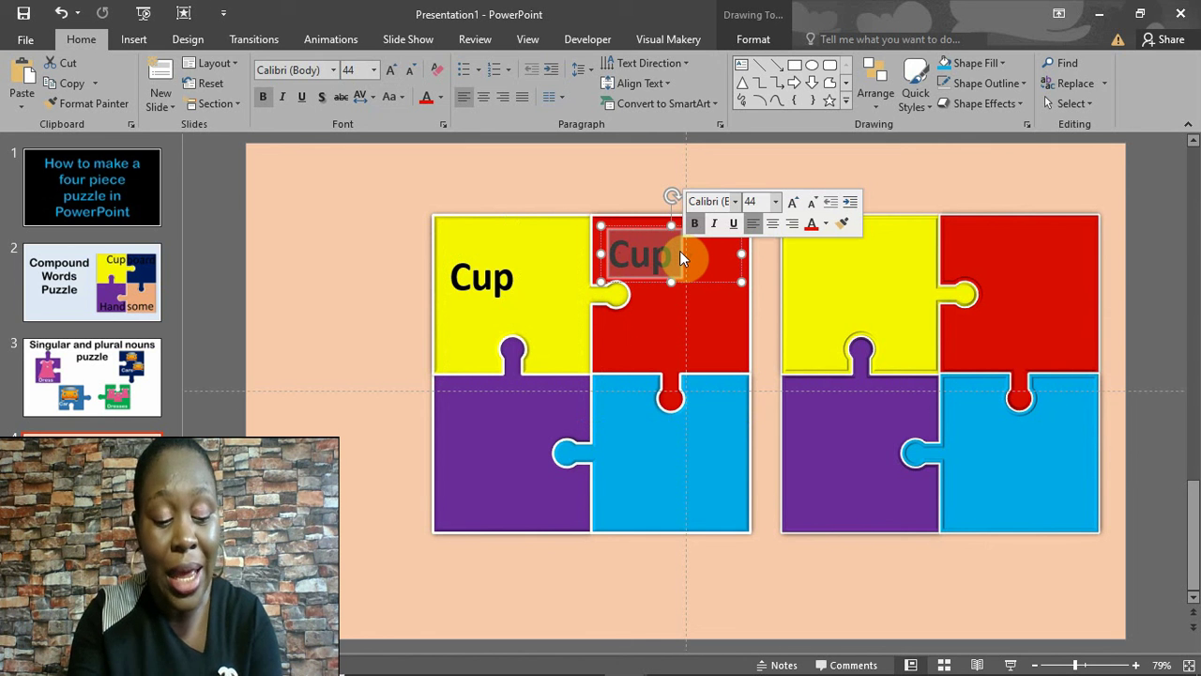
pyautogui.write('bo')
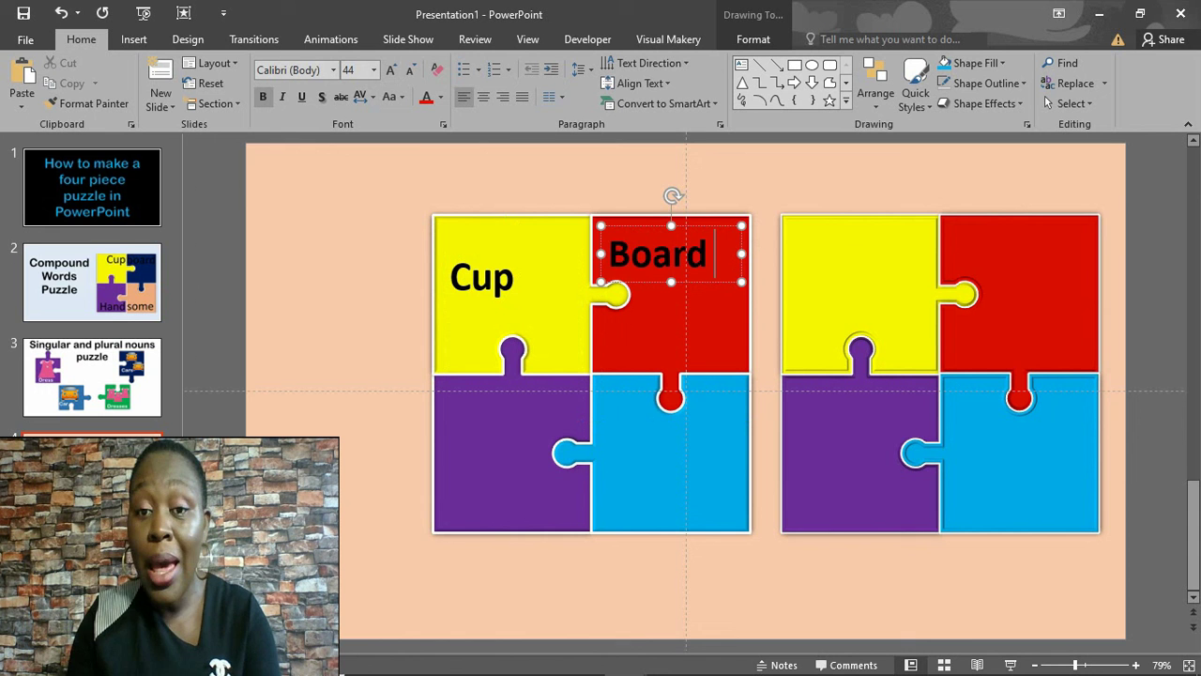
pyautogui.write('ard')
# Change "Board" to lowercase "board" and move the "Cup" text box up beside it, near the yellow piece's right edge
pyautogui.click(623, 253)
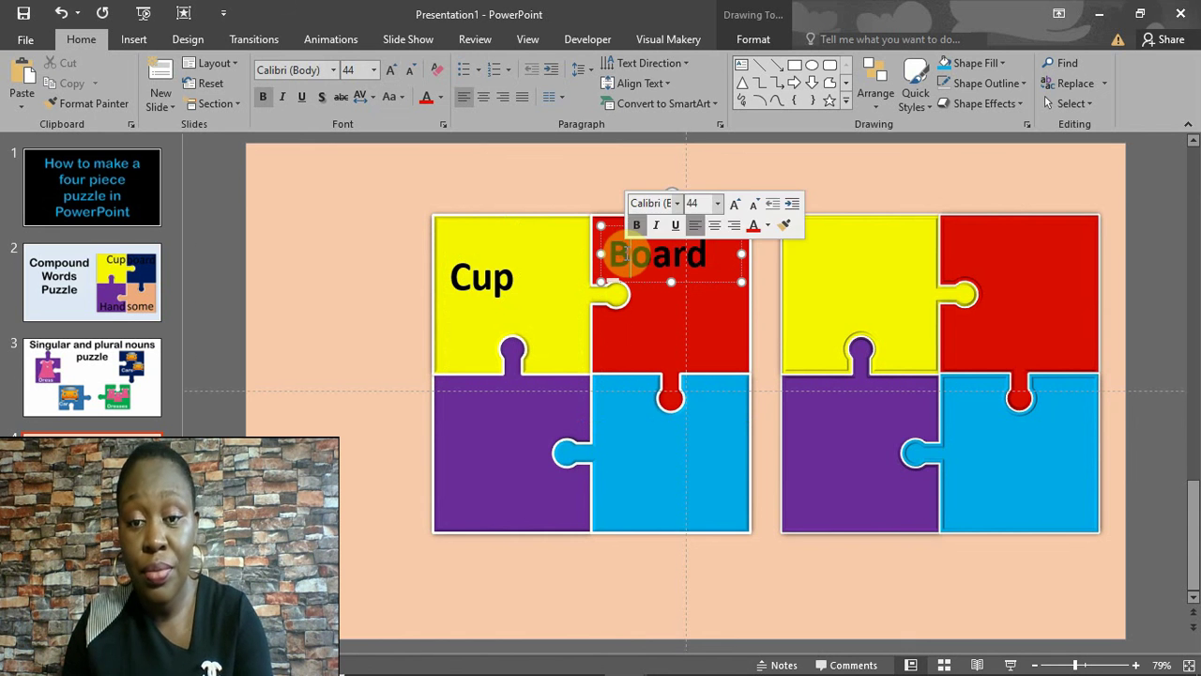
pyautogui.press('BackSpace')
pyautogui.write('b')
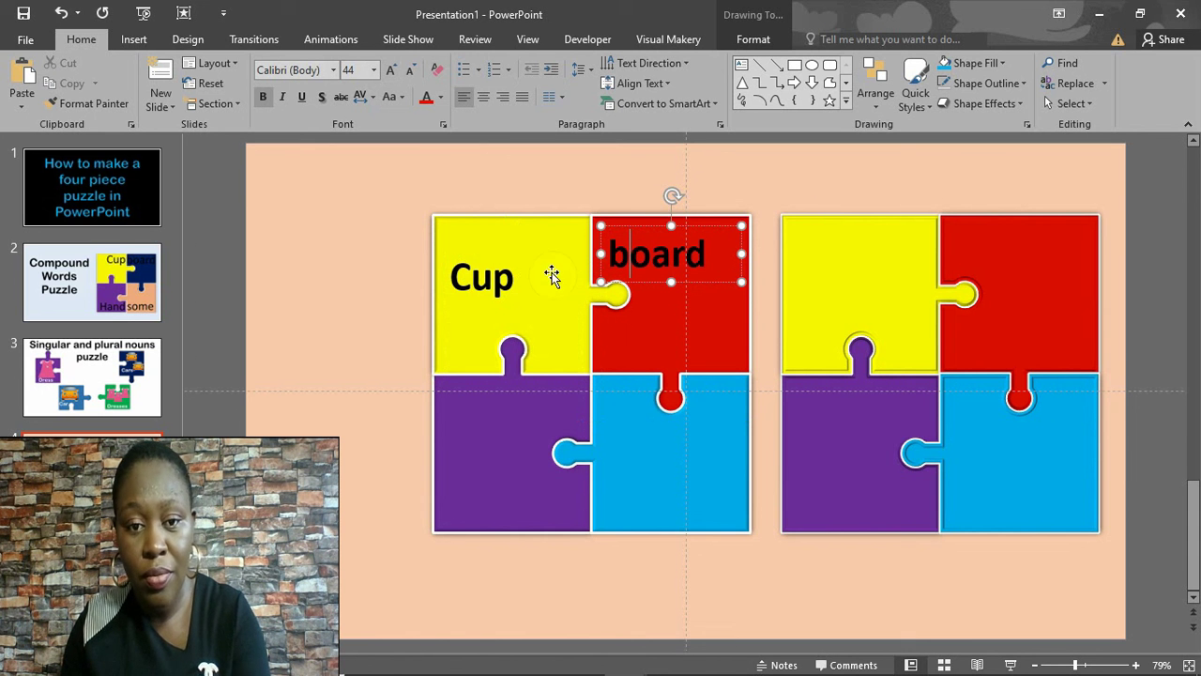
pyautogui.click(515, 274)
pyautogui.moveTo(532, 307); pyautogui.dragTo(592, 278)
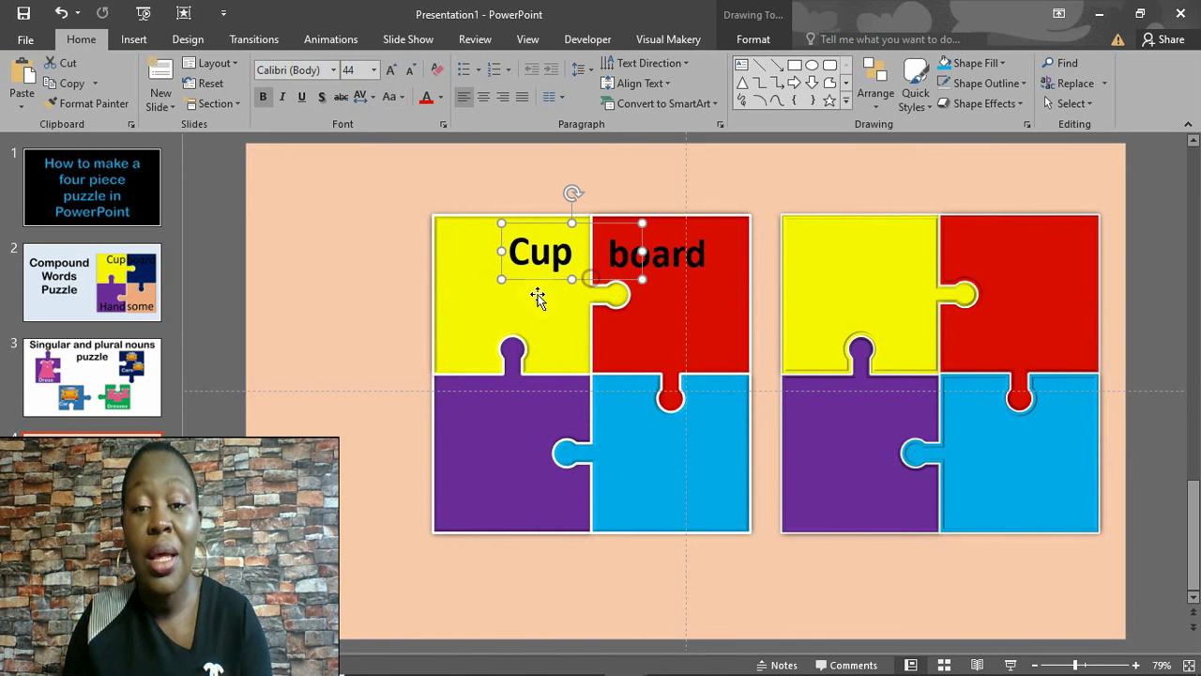
# Add a text box reading "hand" on the purple piece of the original puzzle
pyautogui.click(133, 41)
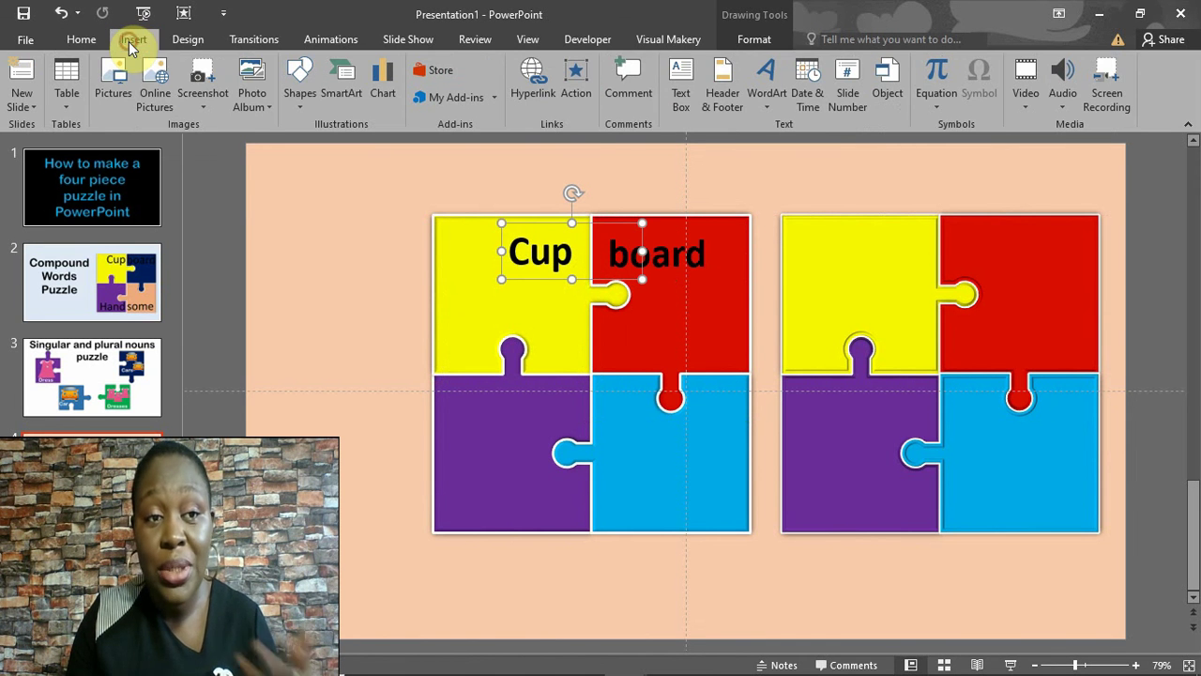
pyautogui.click(681, 84)
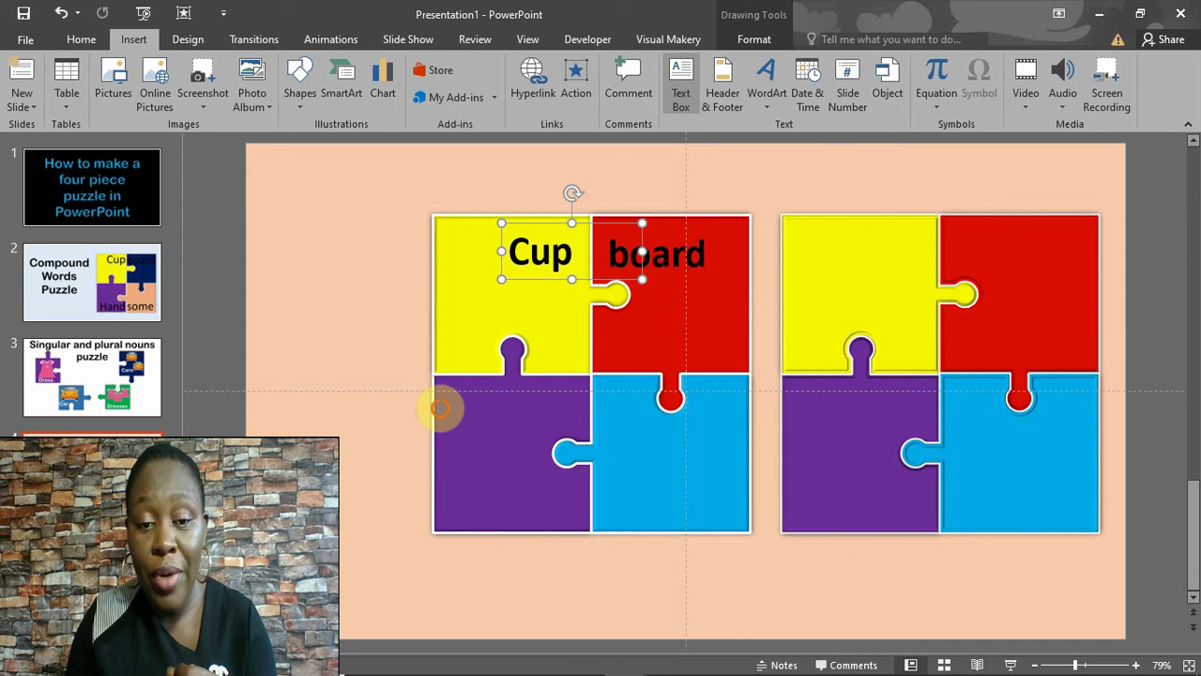
pyautogui.moveTo(440, 408); pyautogui.dragTo(538, 430)
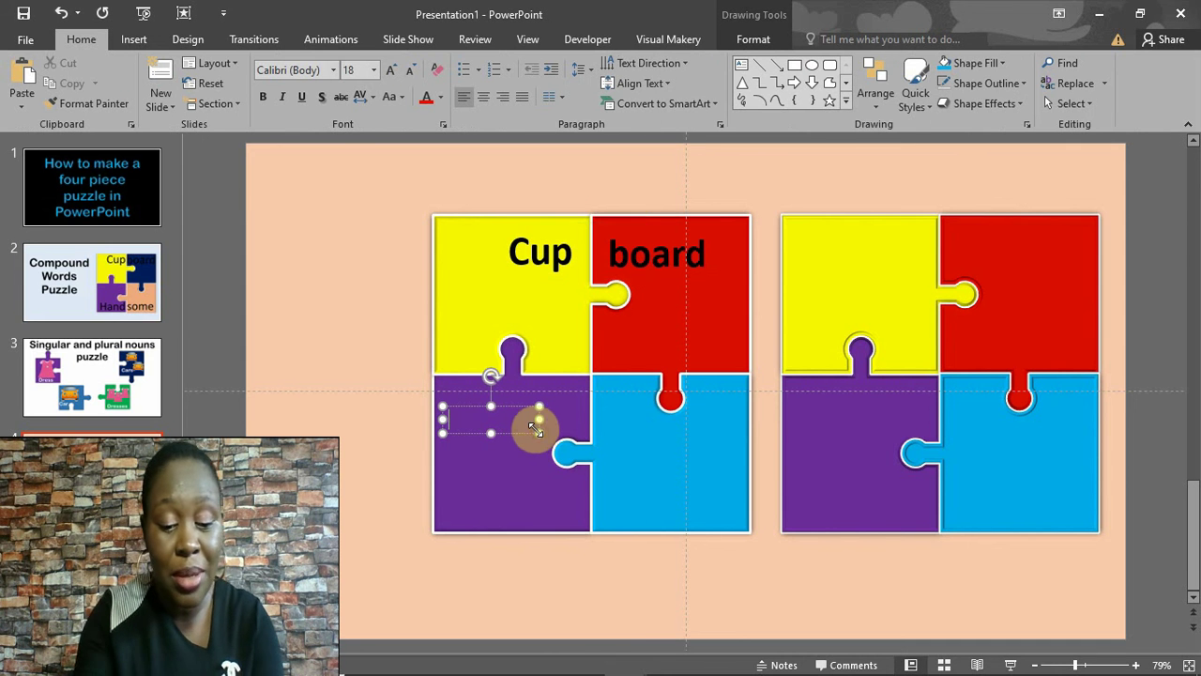
pyautogui.write('hand')
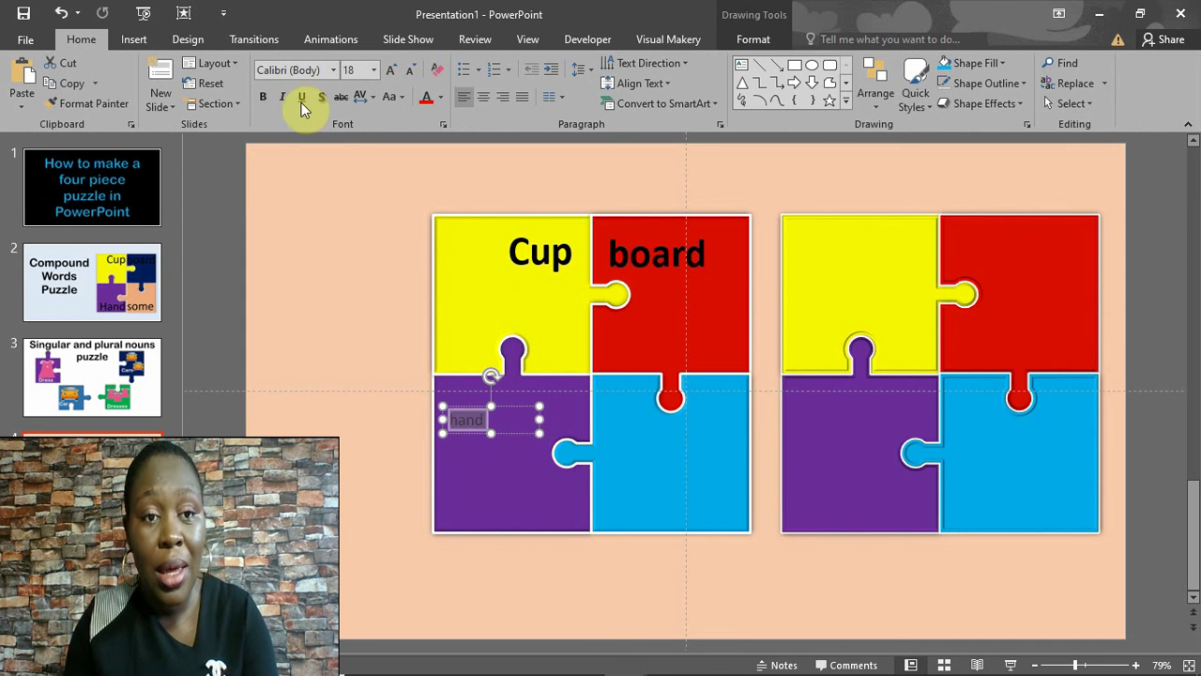
# Format the purple piece's word as bold 44 pt "Hand" and widen its text box so it fits on one line
pyautogui.click(263, 98)
pyautogui.click(390, 74)
pyautogui.click(390, 74)
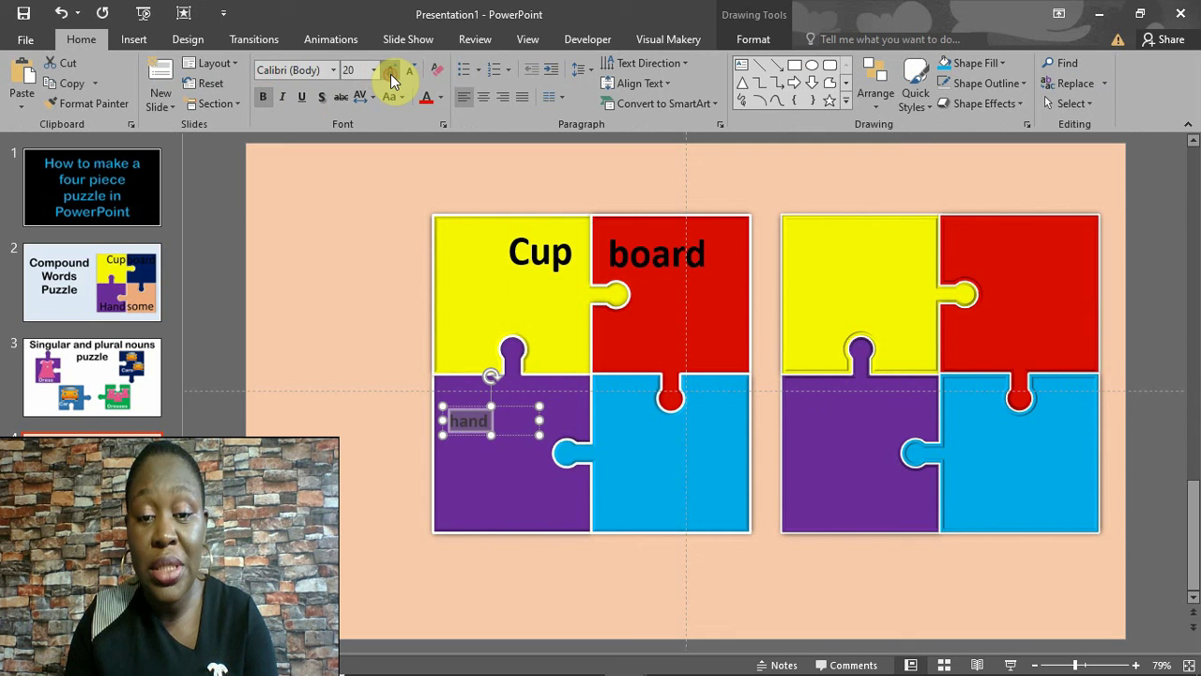
pyautogui.click(391, 75)
pyautogui.click(391, 74)
pyautogui.click(390, 74)
pyautogui.click(390, 74)
pyautogui.click(390, 74)
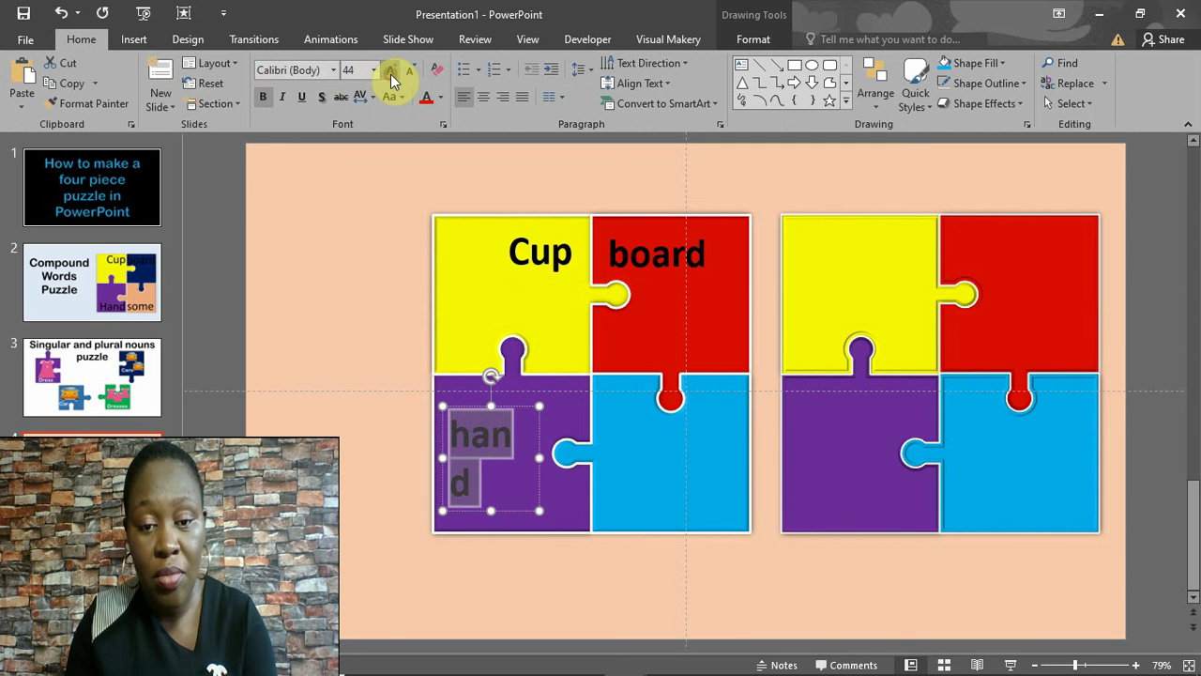
pyautogui.moveTo(539, 458)
pyautogui.mouseDown()
pyautogui.moveTo(565, 456)
pyautogui.moveTo(531, 440)
pyautogui.mouseUp()
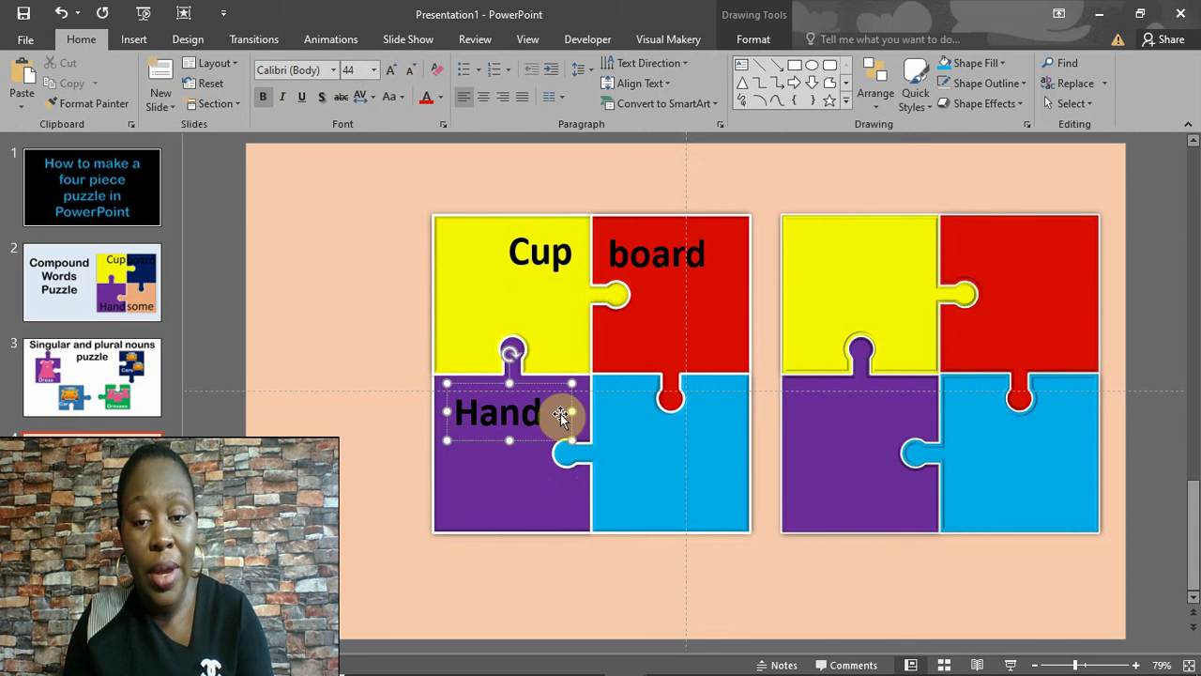
# Copy the "Hand" text box onto the light blue piece and replace its text with "some"
pyautogui.keyDown('ctrl'); pyautogui.moveTo(560, 416); pyautogui.dragTo(708, 443); pyautogui.keyUp('ctrl')
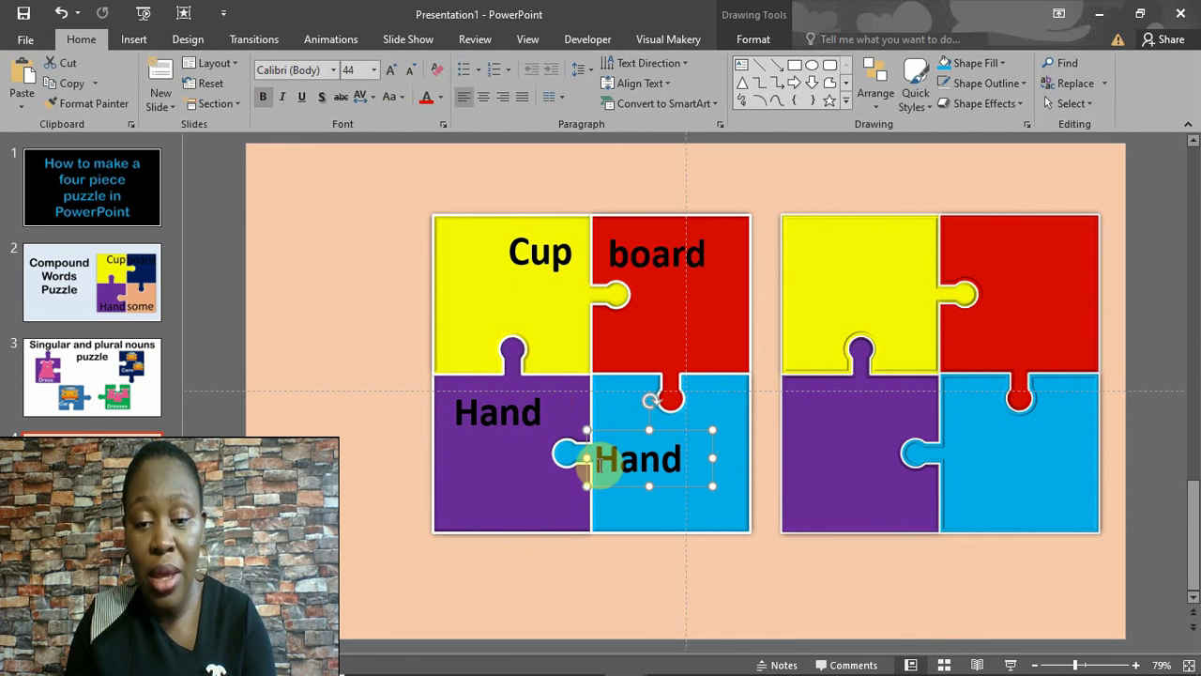
pyautogui.moveTo(598, 459); pyautogui.dragTo(685, 460)
pyautogui.write('s')
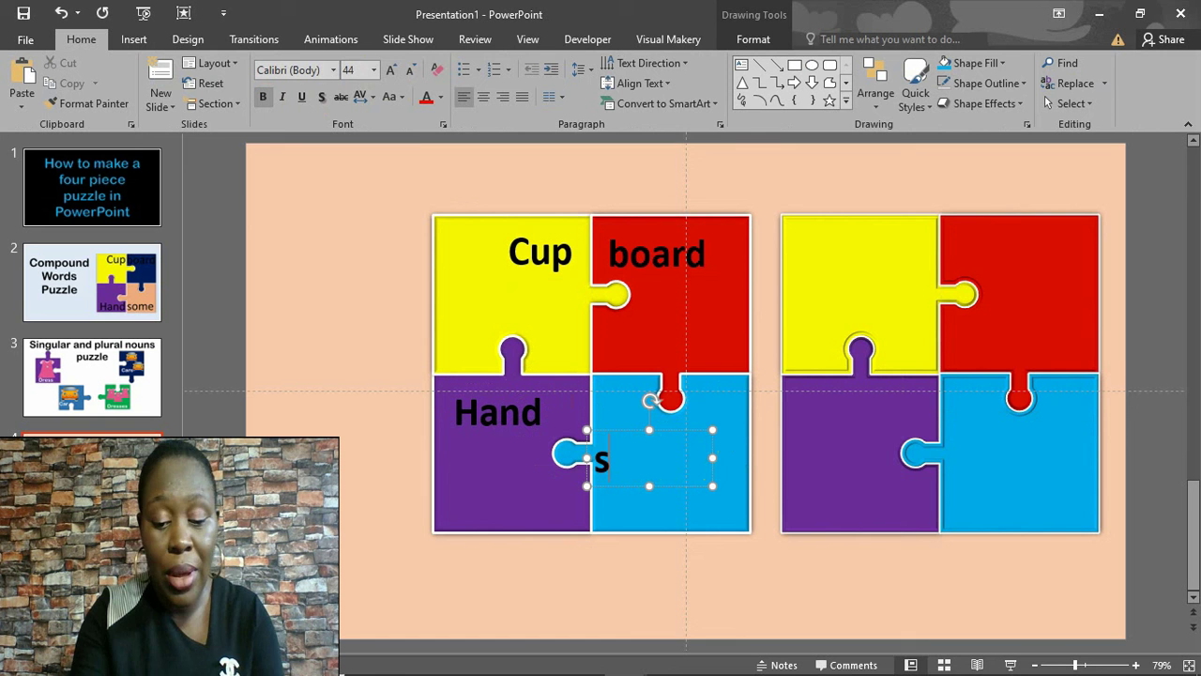
pyautogui.write('ome')
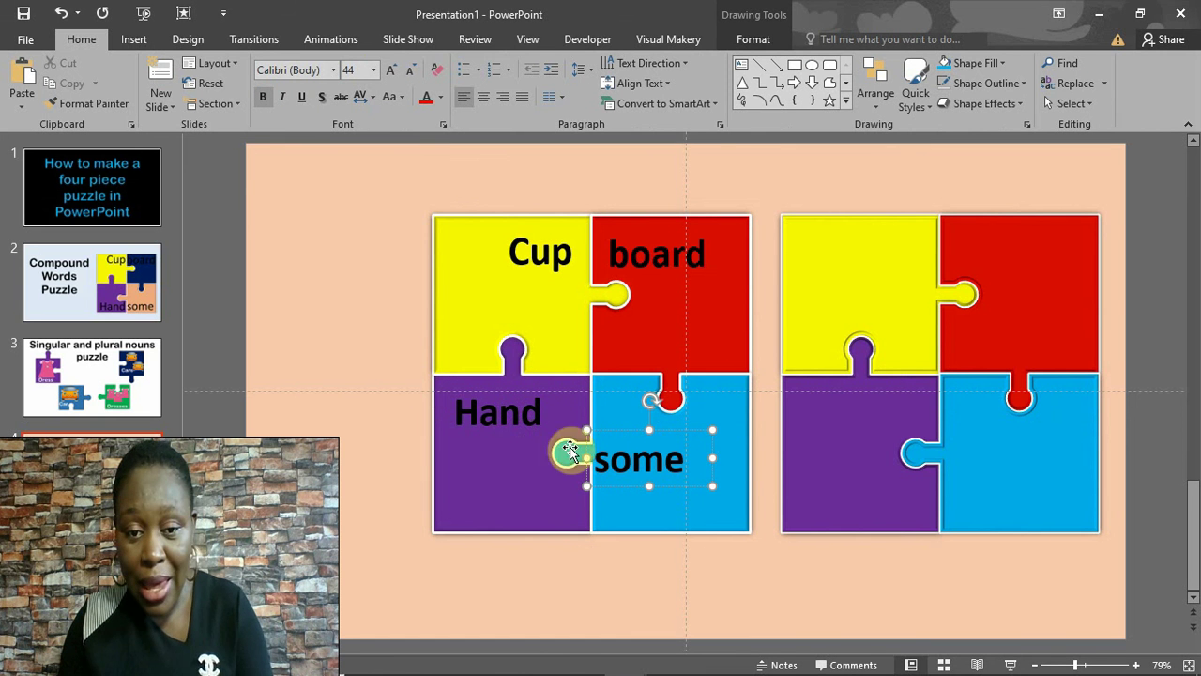
# Move the "Hand" text box lower on the purple piece, and pull the purple piece left, away from the puzzle
pyautogui.click(501, 439)
pyautogui.moveTo(496, 441); pyautogui.dragTo(497, 505)
pyautogui.moveTo(467, 432); pyautogui.dragTo(399, 431)
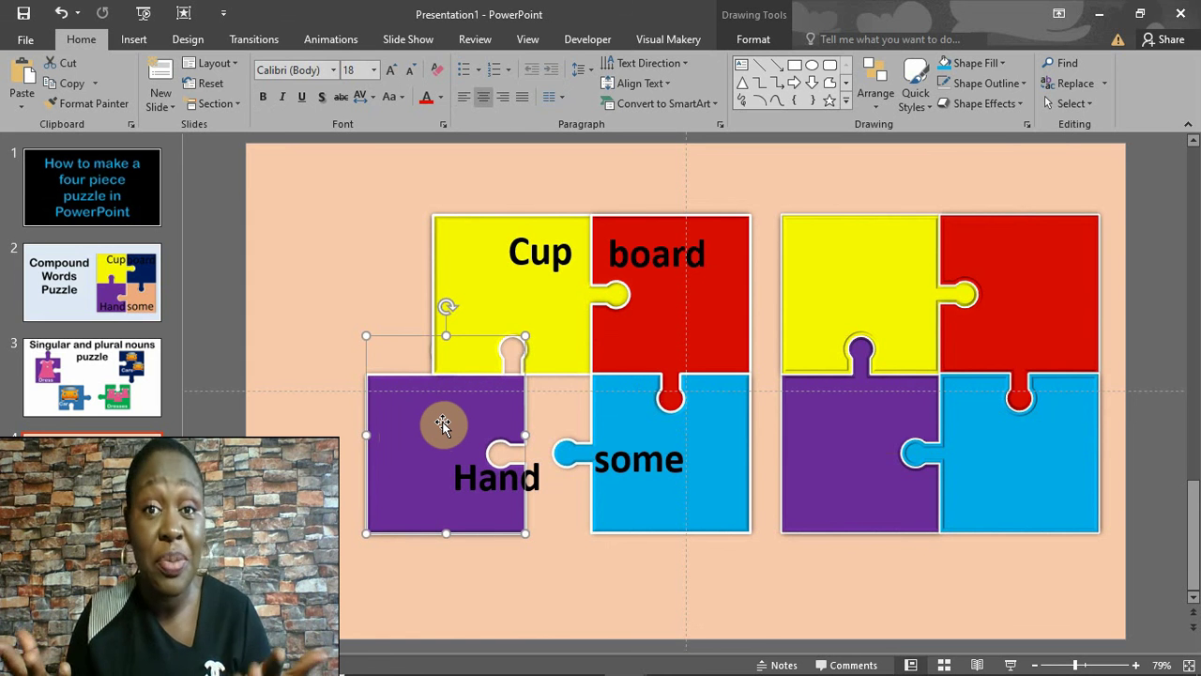
# Undo the purple piece's last move and group the "Hand" text box with the purple piece
pyautogui.hotkey('ctrl', 'z')
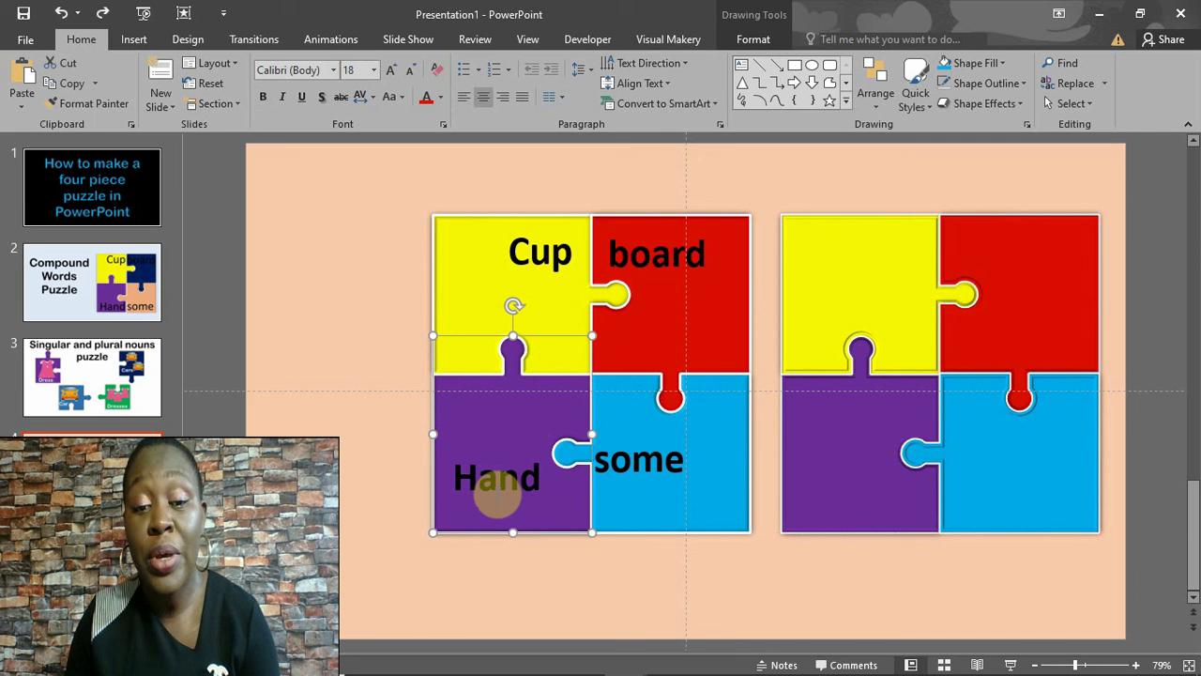
pyautogui.click(496, 483)
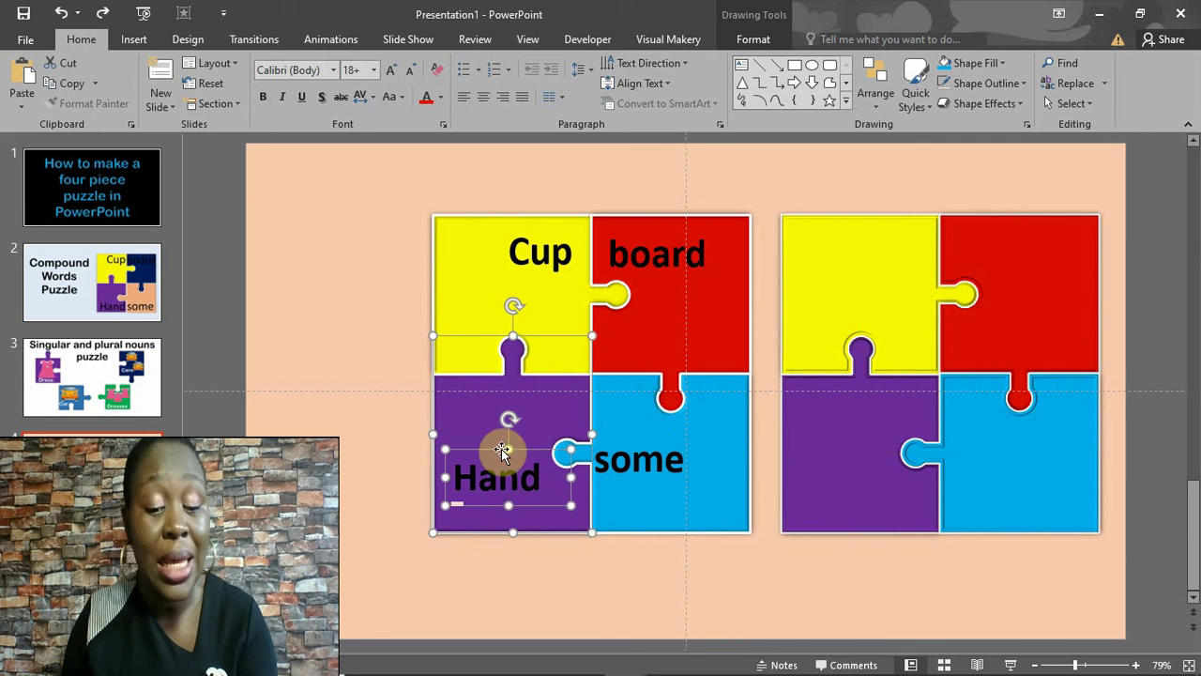
pyautogui.click(498, 452)
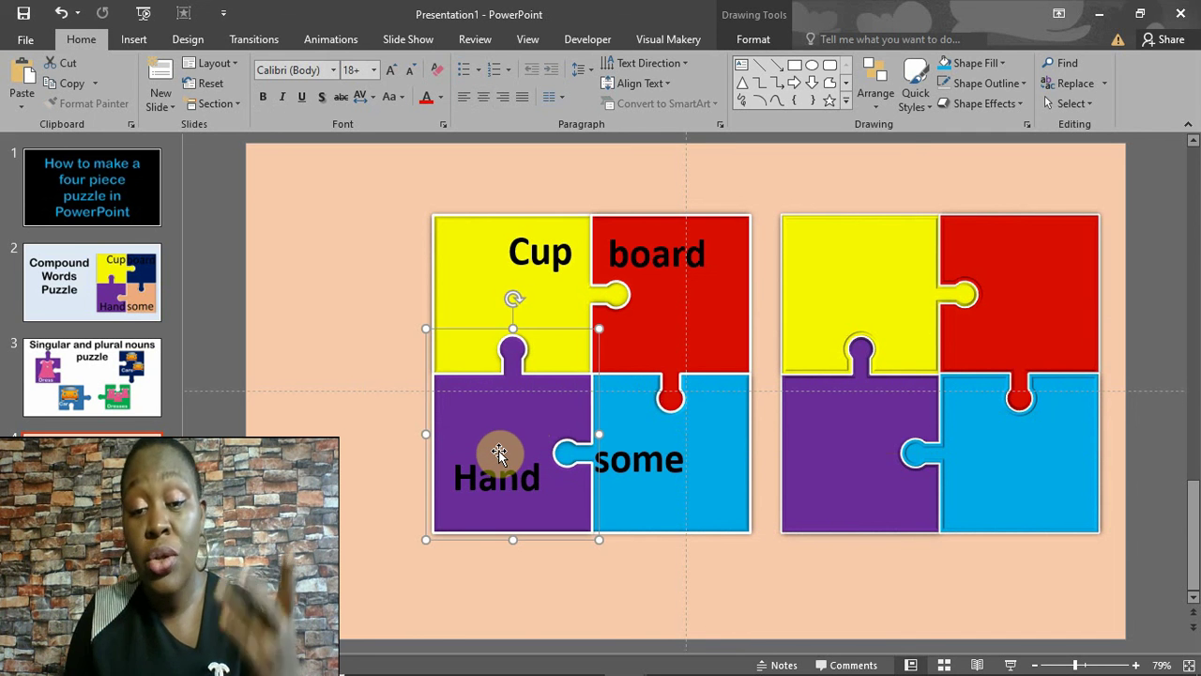
# Group the "Cup" text box with the yellow piece and the "board" text box with the red piece
pyautogui.click(497, 259)
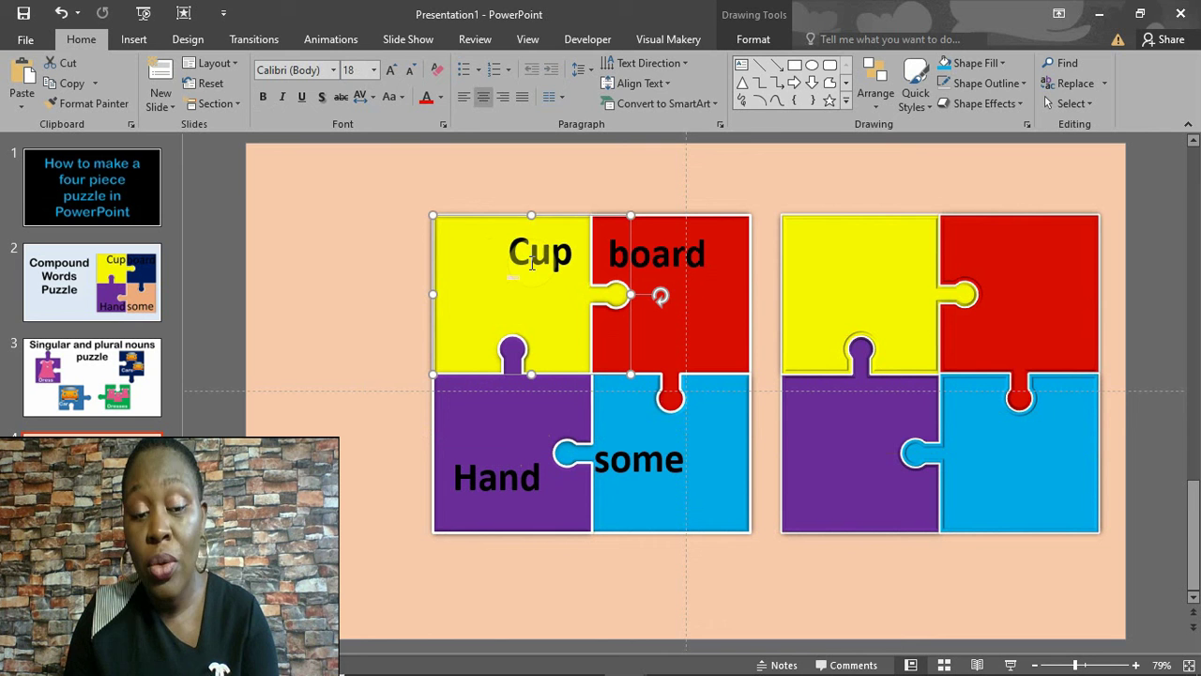
pyautogui.click(542, 258)
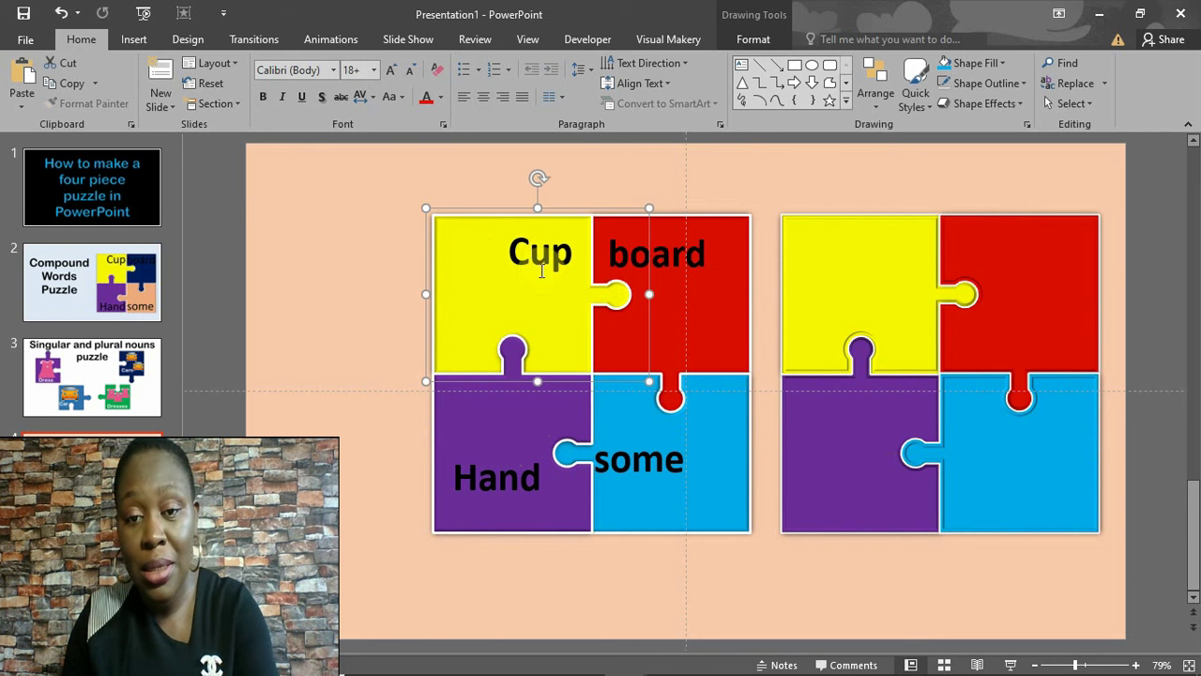
pyautogui.click(725, 268)
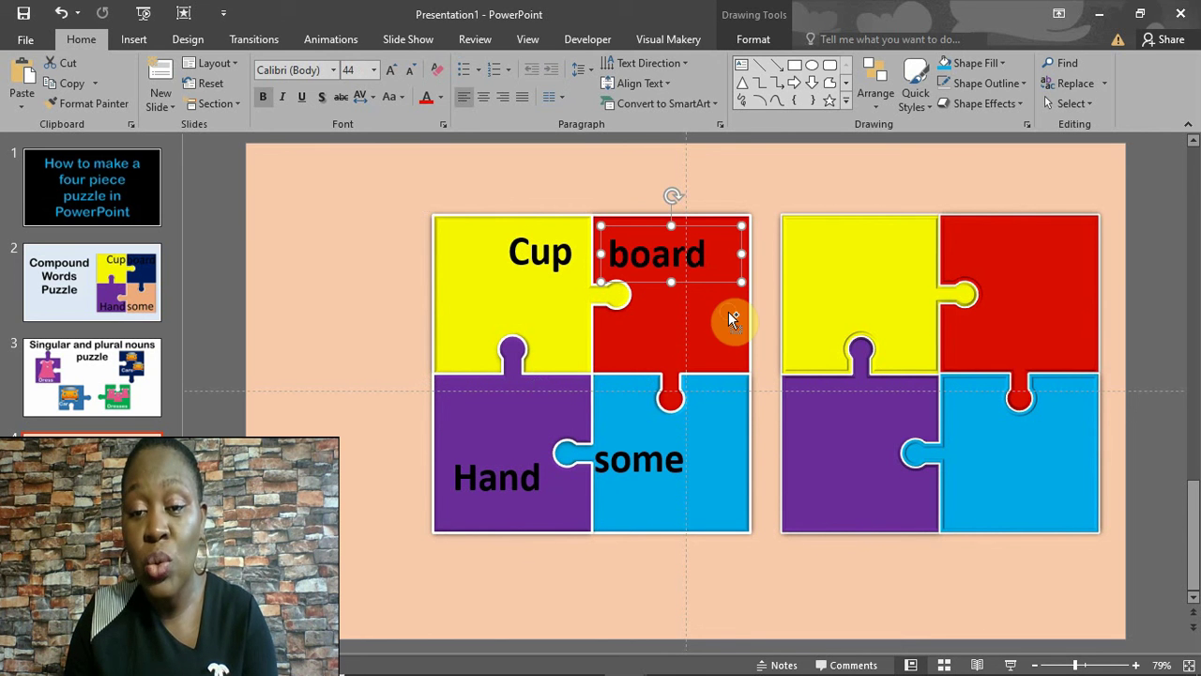
pyautogui.click(728, 311)
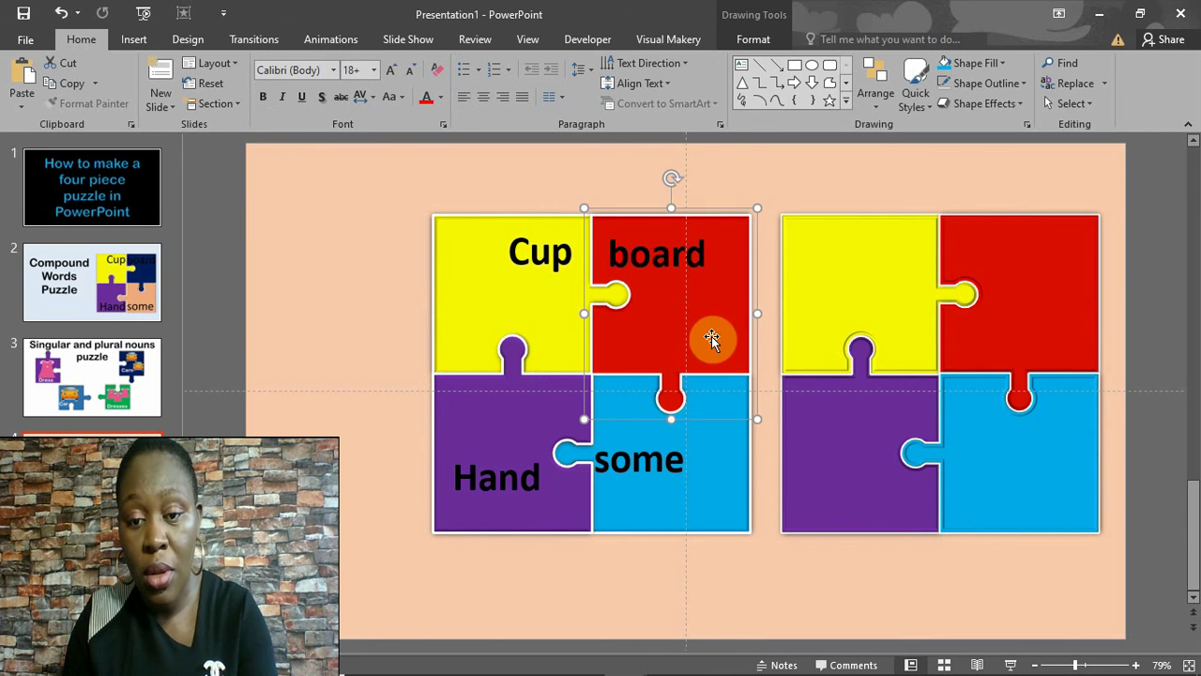
# Group the "some" text box with the light blue piece of the labelled puzzle
pyautogui.click(645, 474)
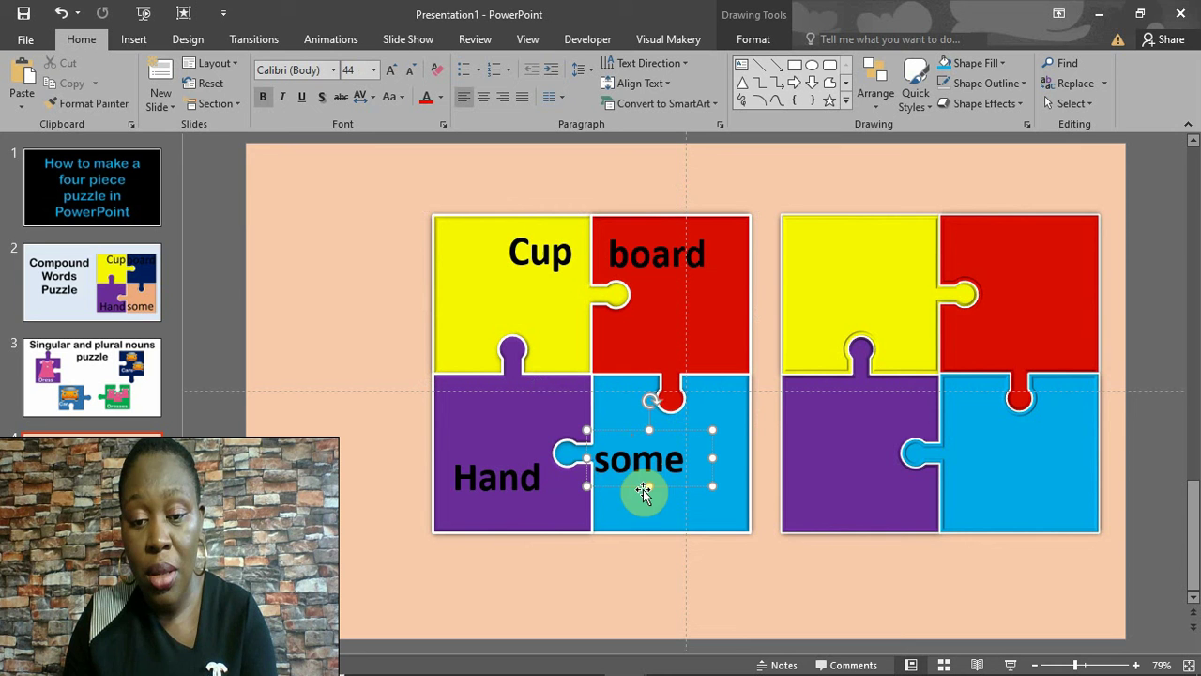
pyautogui.keyDown('shift'); pyautogui.click(636, 511); pyautogui.keyUp('shift')
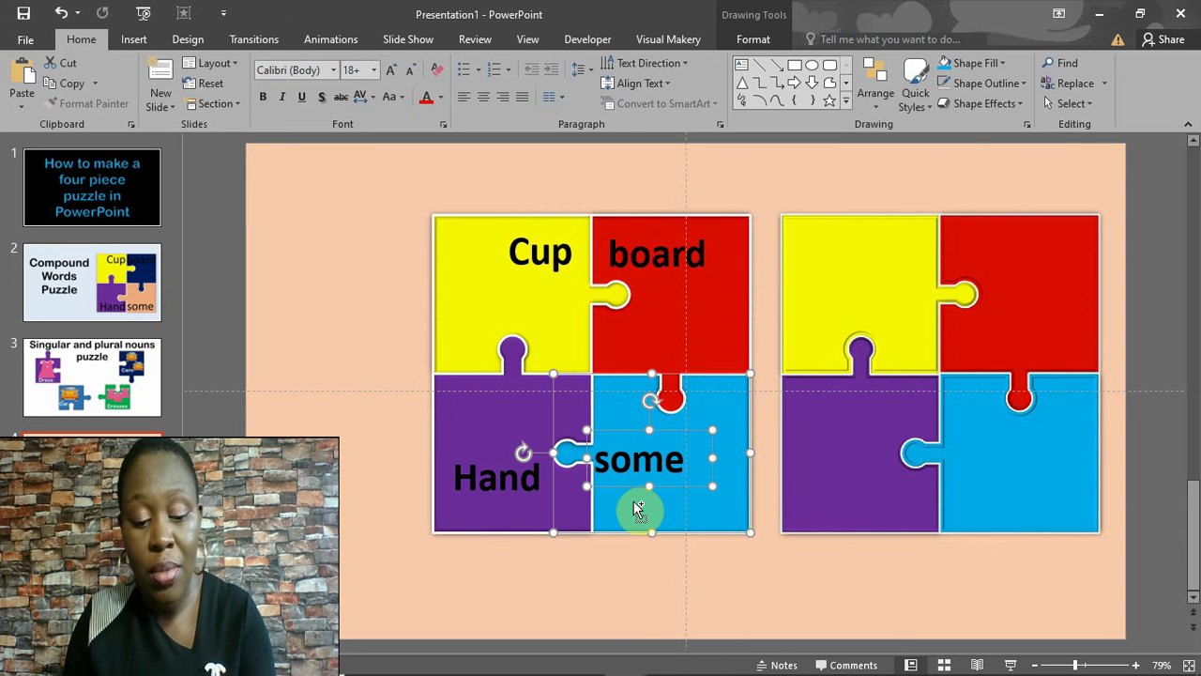
pyautogui.click(635, 512)
# Pull the grouped yellow "Cup" piece left, away from the puzzle, and undo the move
pyautogui.moveTo(482, 314); pyautogui.dragTo(361, 307)
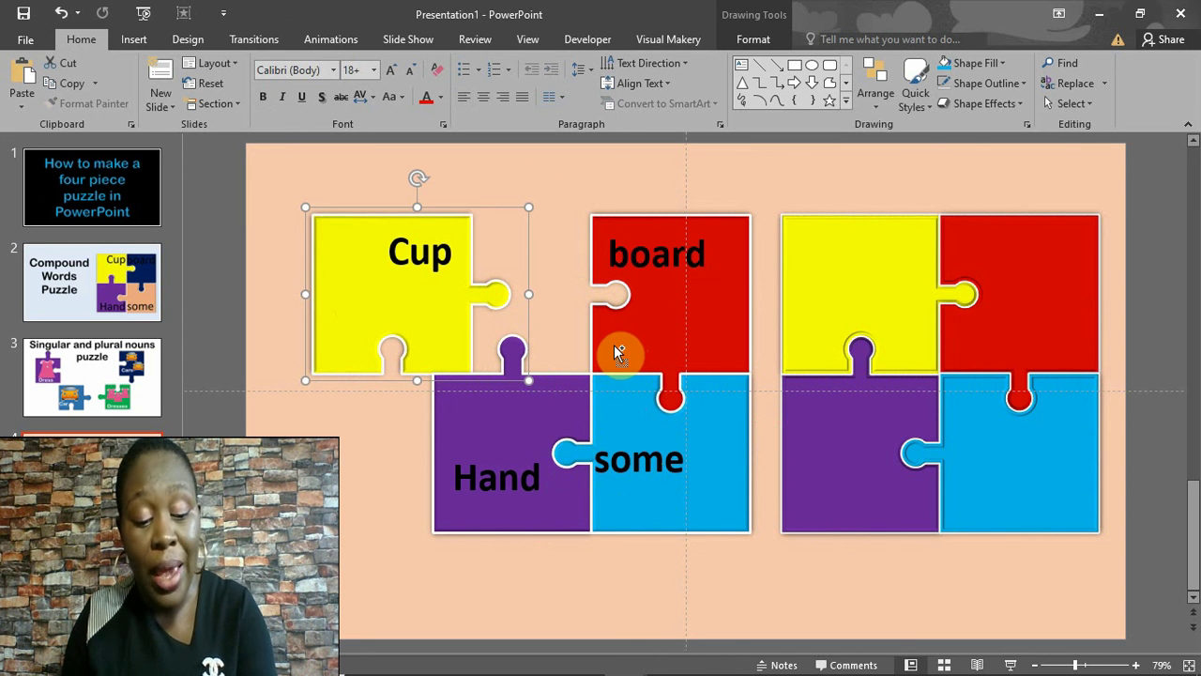
pyautogui.hotkey('ctrl', 'z')
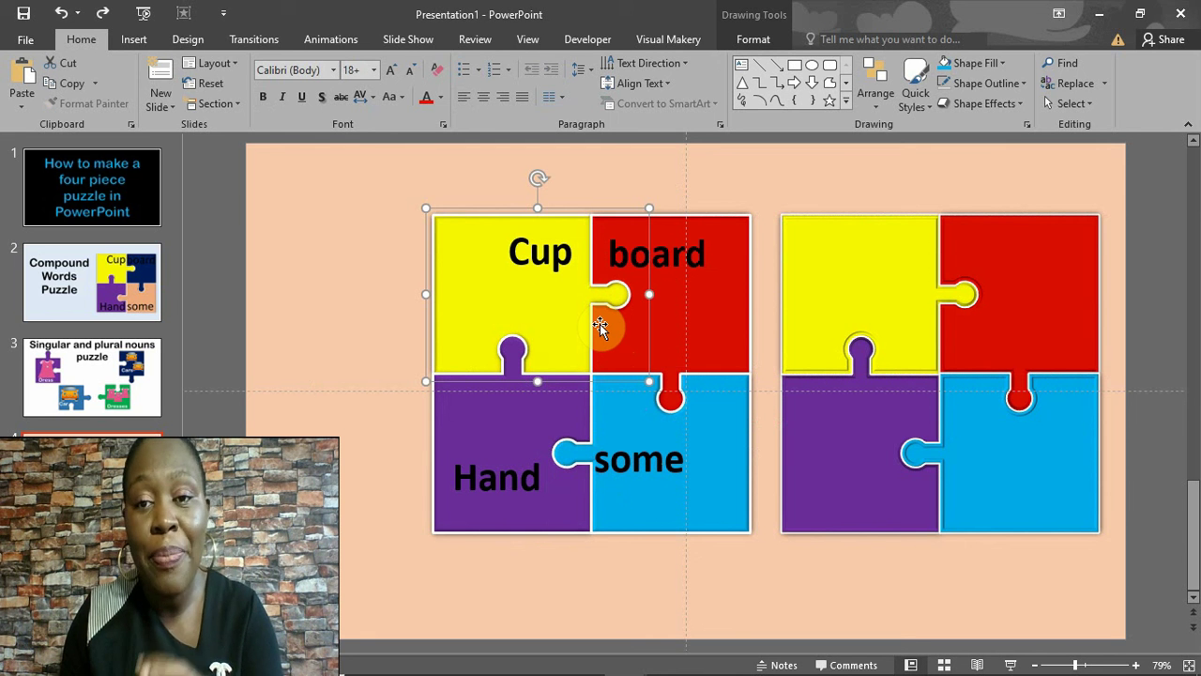
pyautogui.click(547, 256)
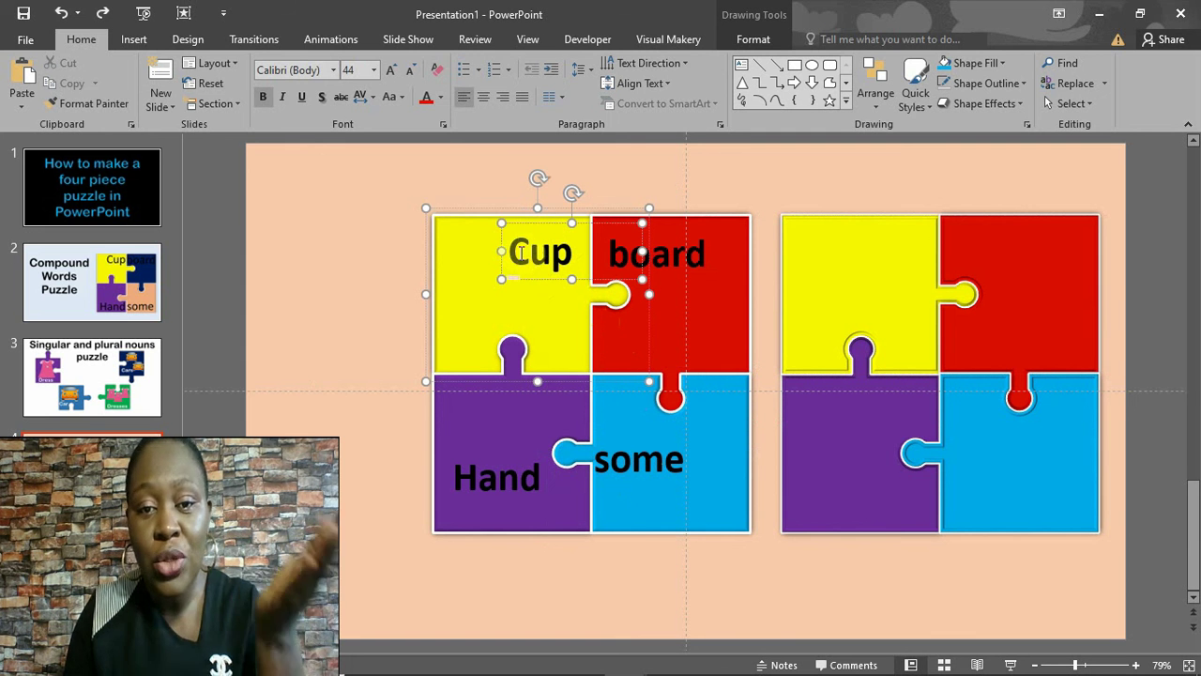
pyautogui.click(416, 147)
# Cut the grouped yellow "Cup" piece and paste it back onto the slide as a picture
pyautogui.click(502, 247)
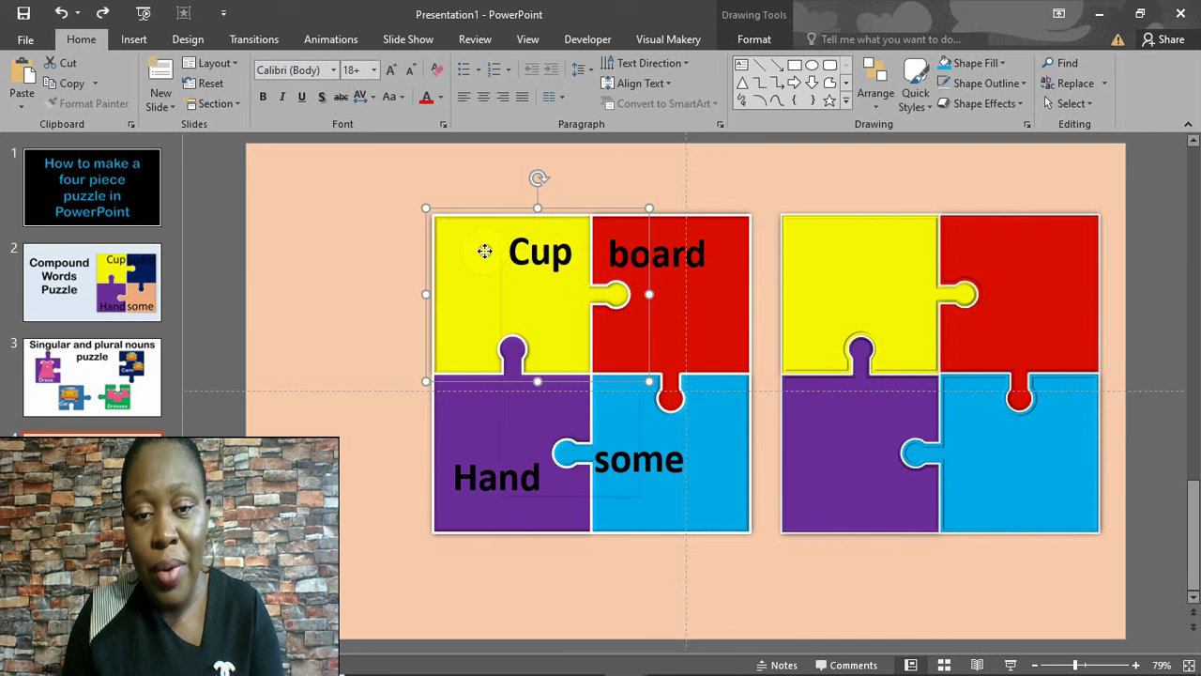
pyautogui.rightClick(483, 250)
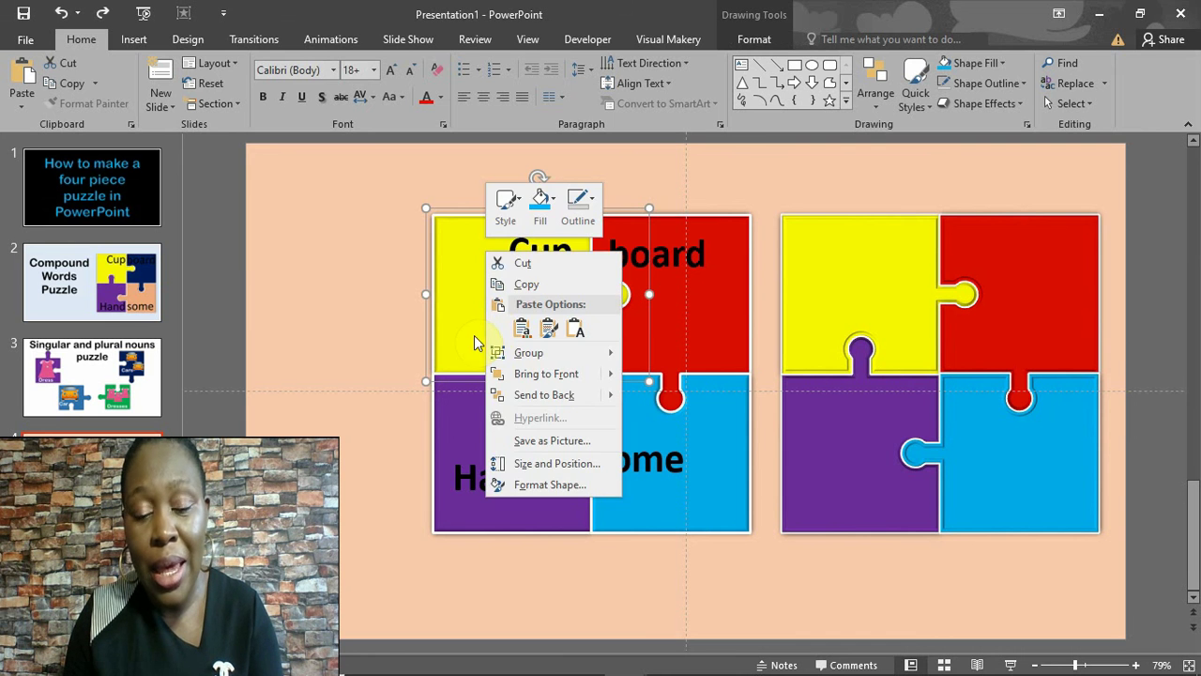
pyautogui.click(533, 263)
pyautogui.rightClick(351, 242)
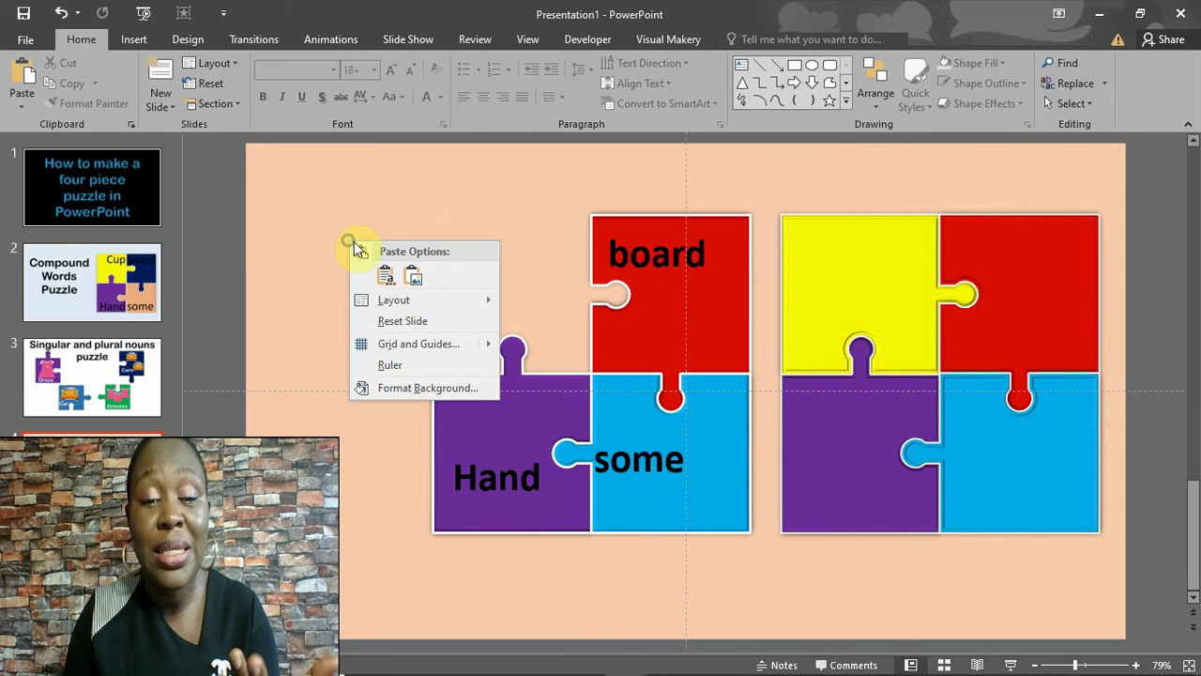
pyautogui.click(414, 278)
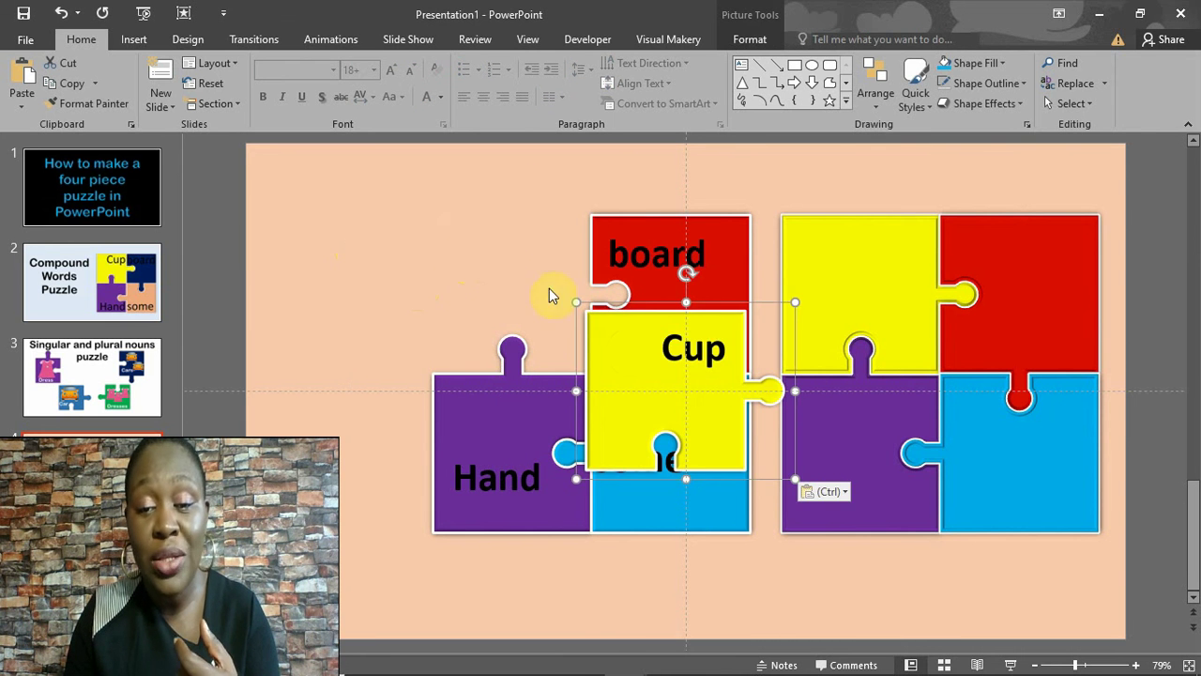
# Move the pasted "Cup" picture into the empty area left of the red piece, clear of the other pieces
pyautogui.moveTo(585, 339); pyautogui.dragTo(357, 215)
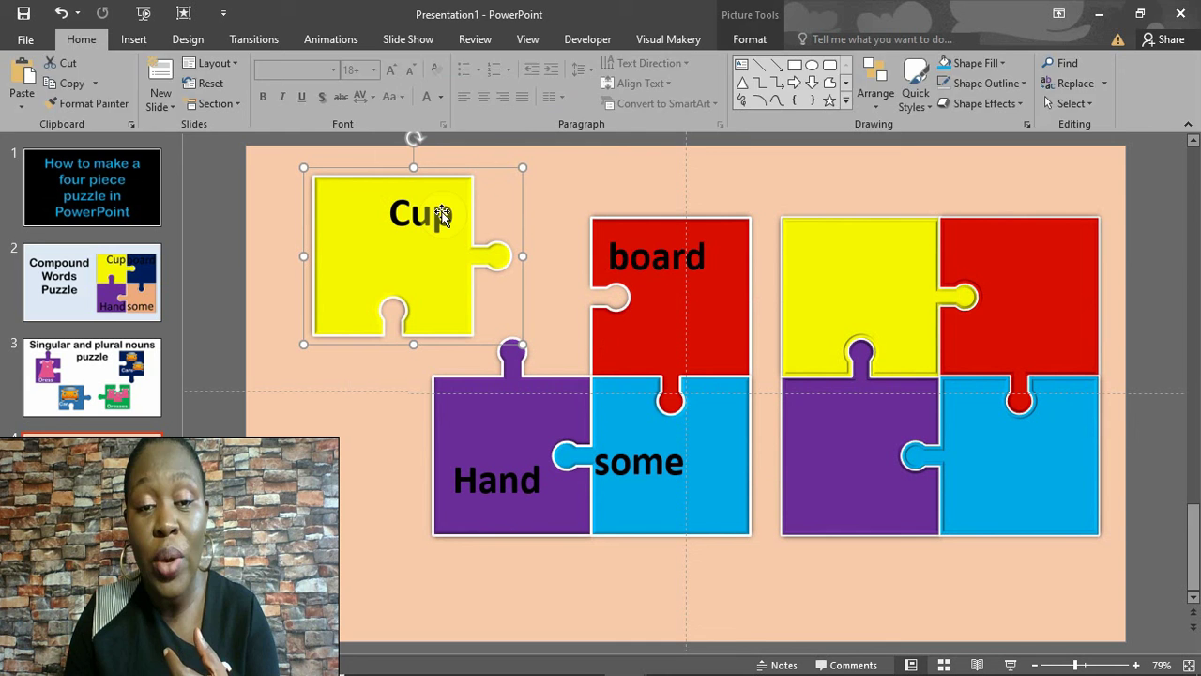
pyautogui.doubleClick(408, 227)
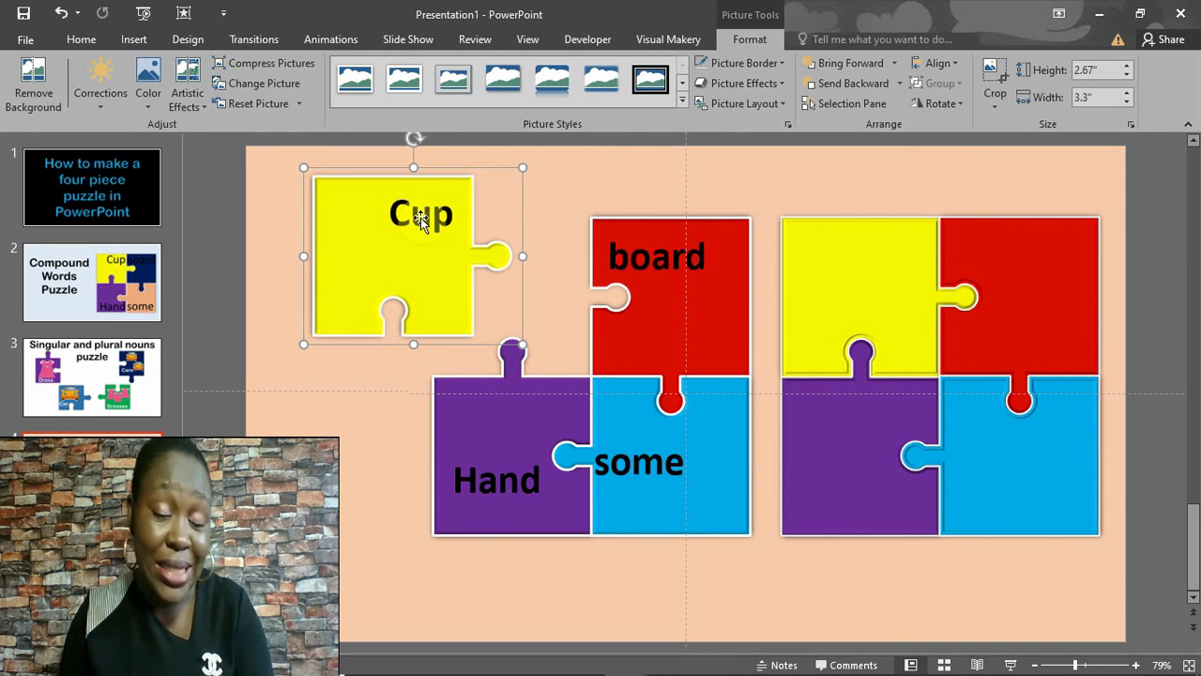
pyautogui.moveTo(420, 222); pyautogui.dragTo(413, 253)
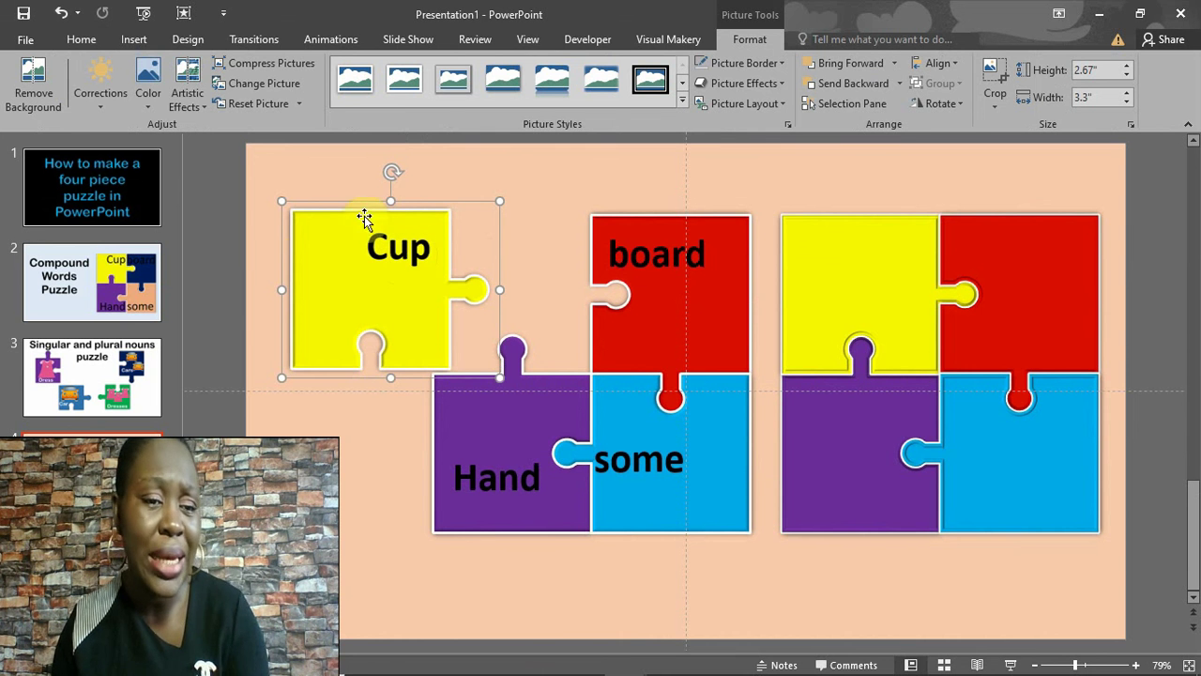
# Open the "Singular and plural nouns puzzle" slide to view its example pieces
pyautogui.click(67, 394)
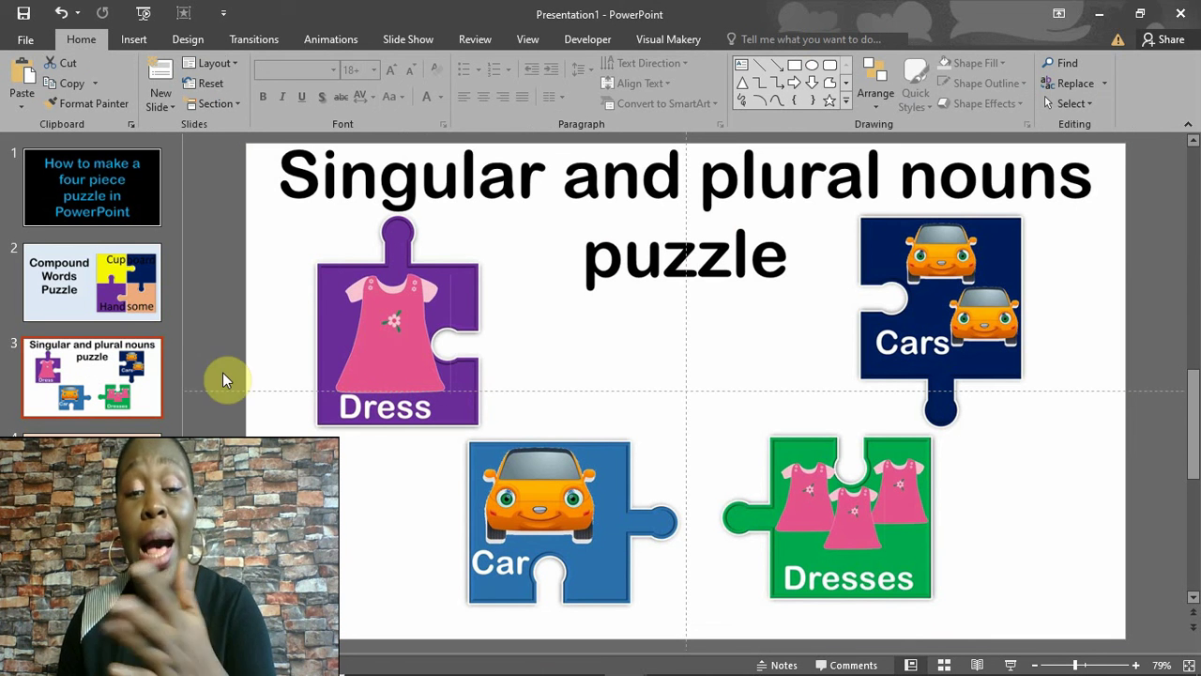